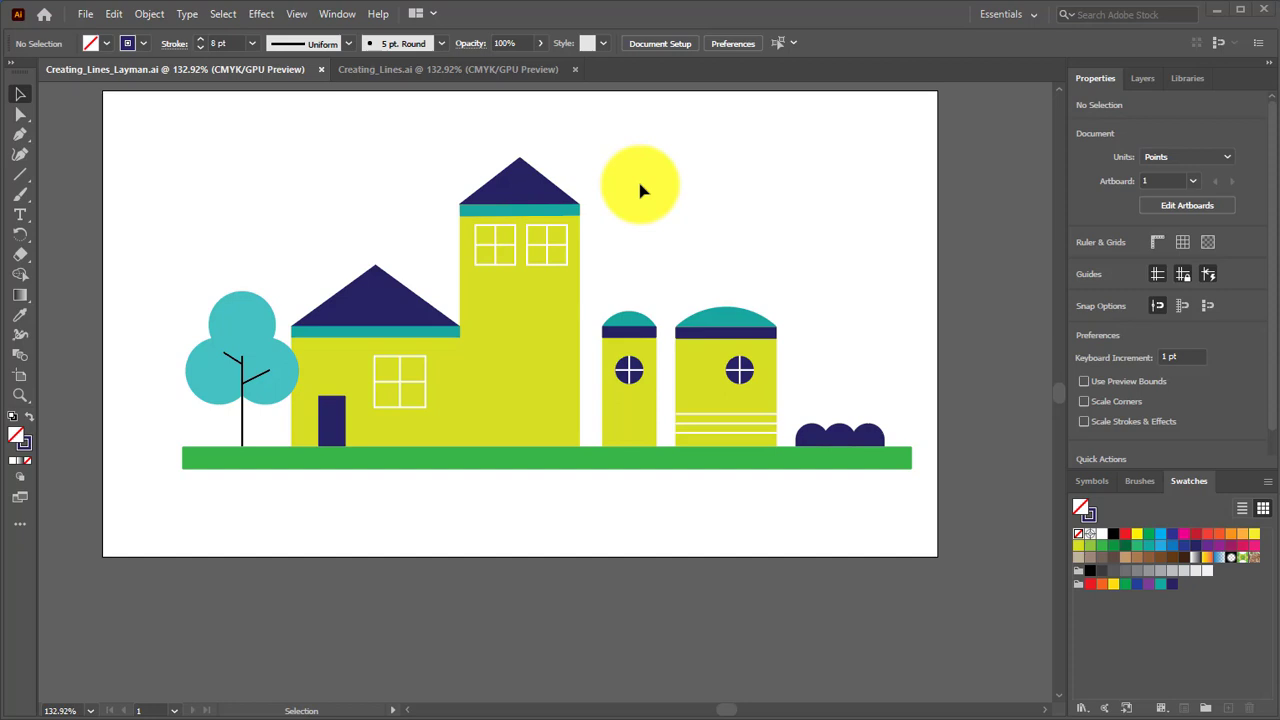
Compare the starting drawing Creating_Lines.ai with the finished drawing Creating_Lines_Layman.ai.
click(397, 76)
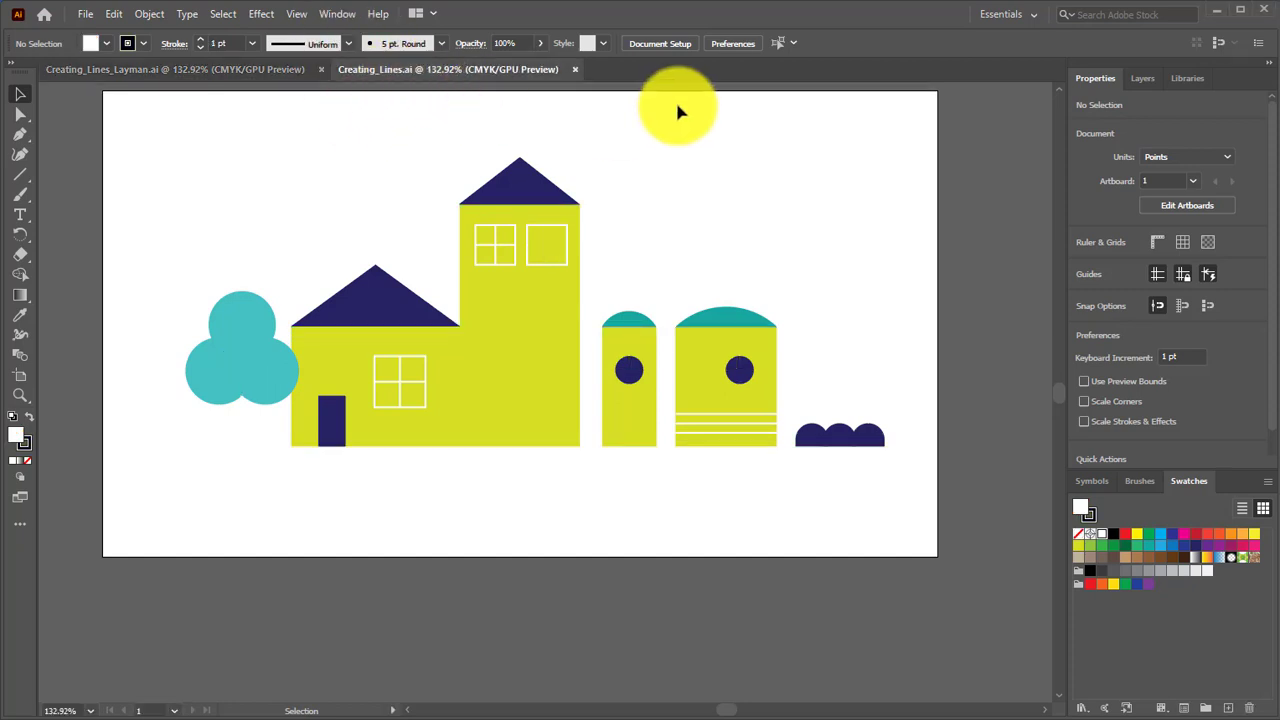
click(200, 70)
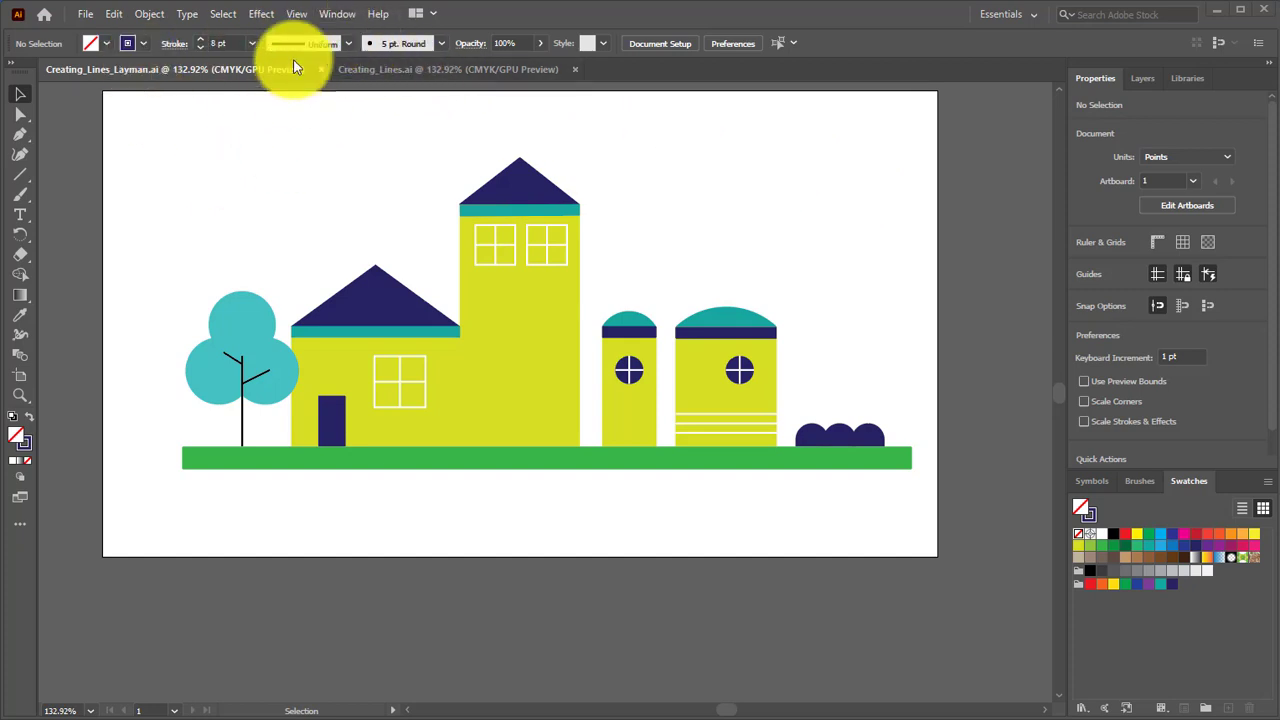
Check which workspace elements are shown, including the Control bar, Toolbars, Properties and Swatches.
click(336, 14)
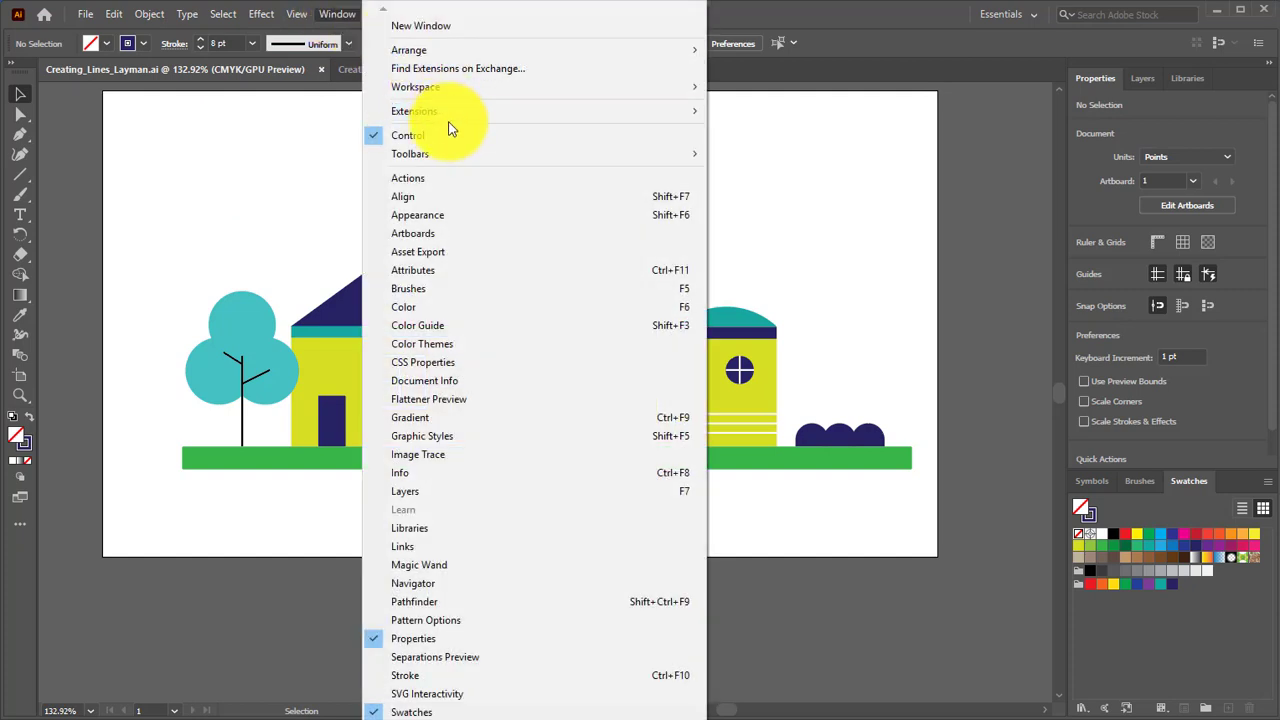
click(413, 141)
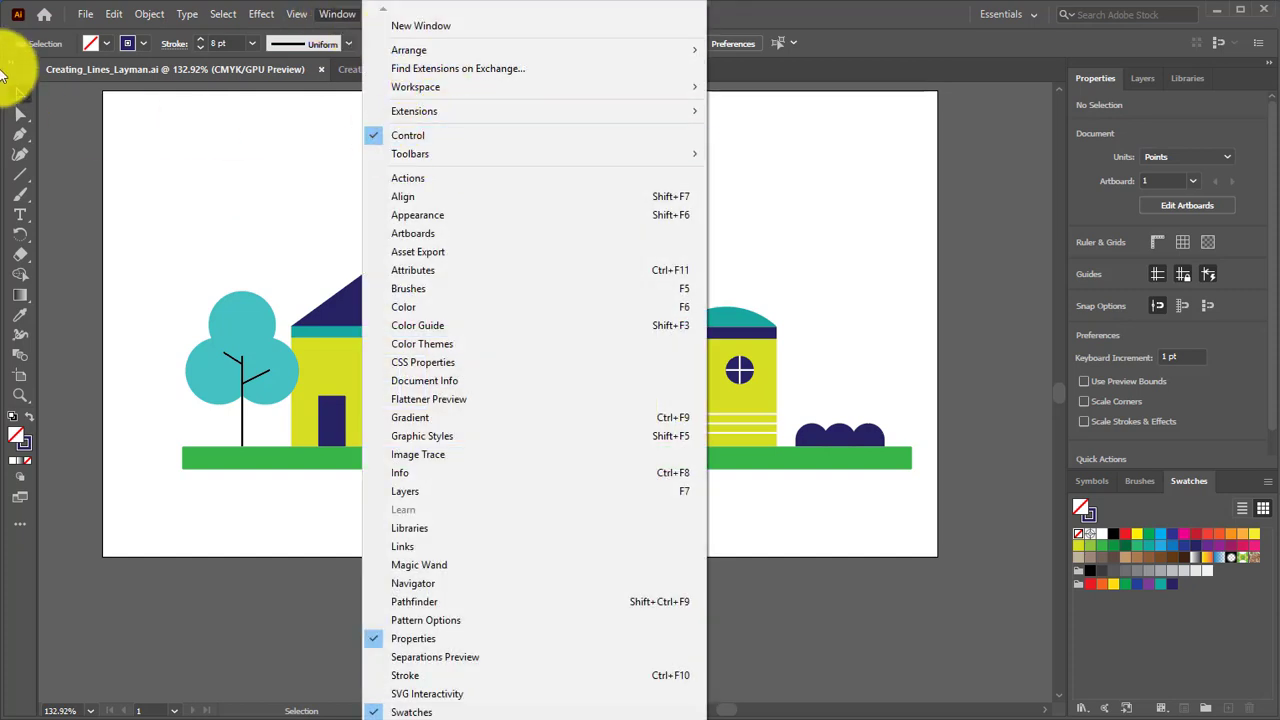
click(296, 14)
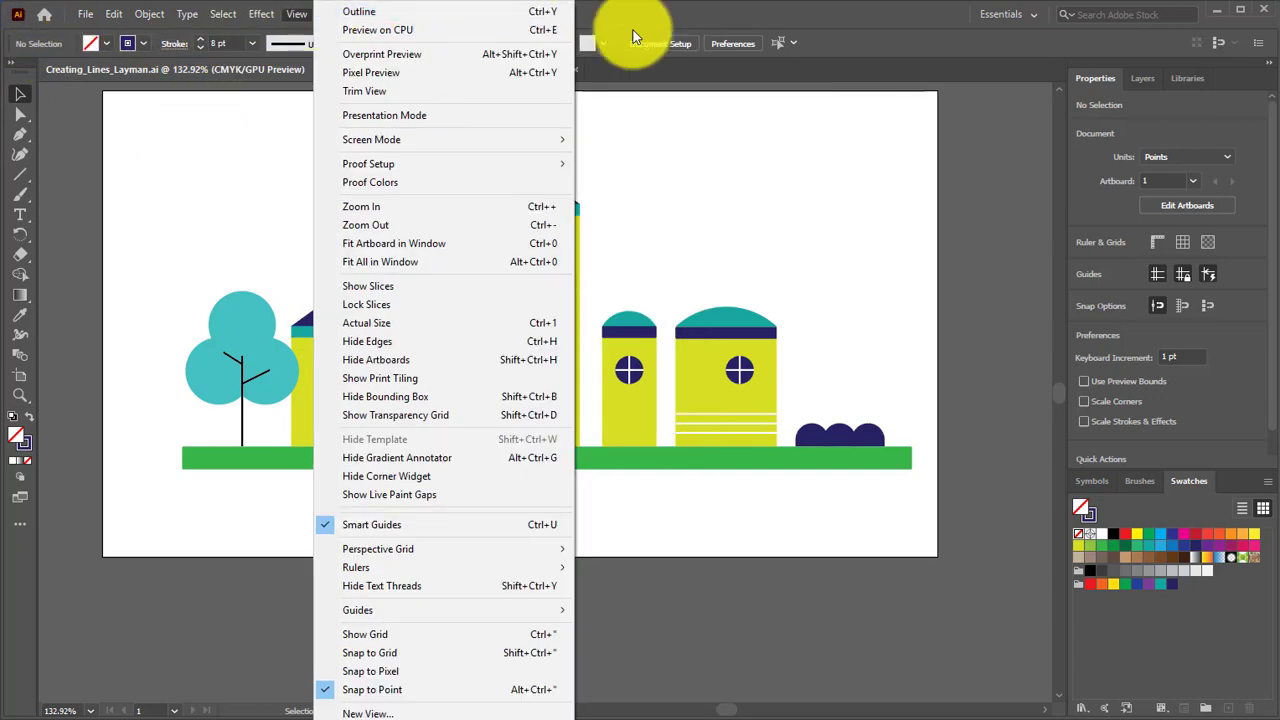
drag(719, 15, 695, 17)
click(304, 18)
click(384, 135)
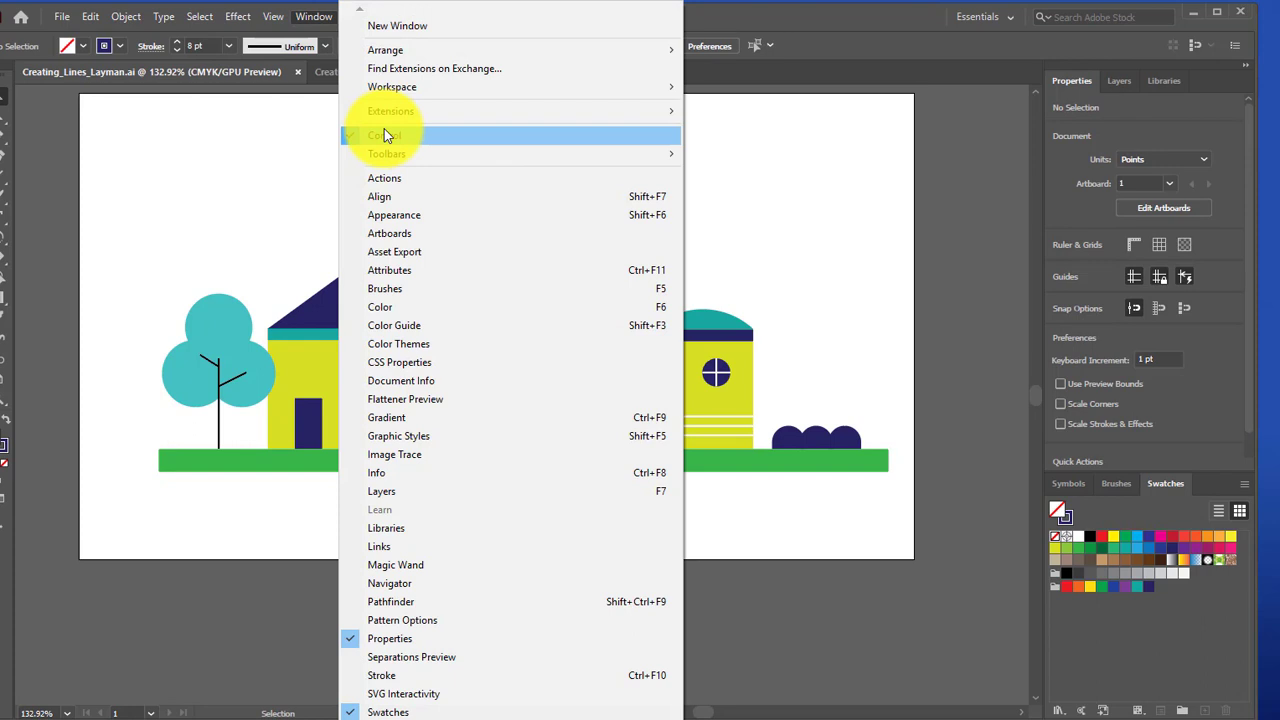
drag(765, 14, 784, 10)
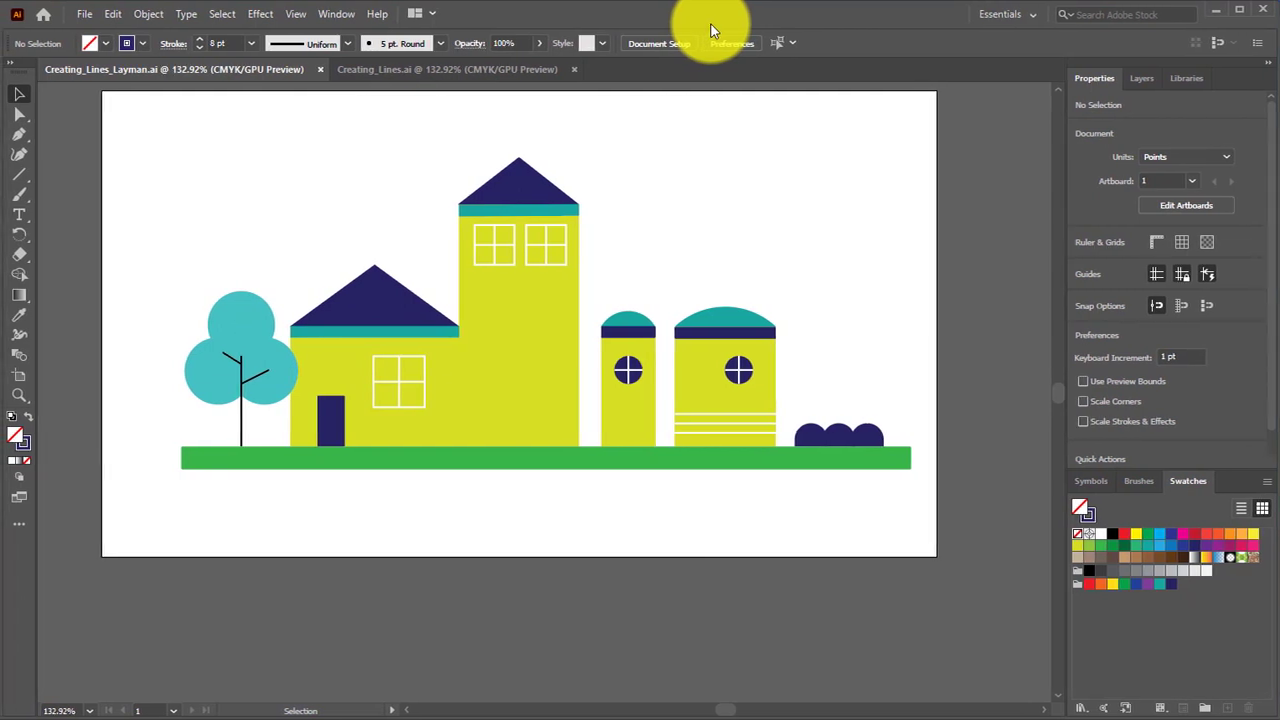
click(336, 16)
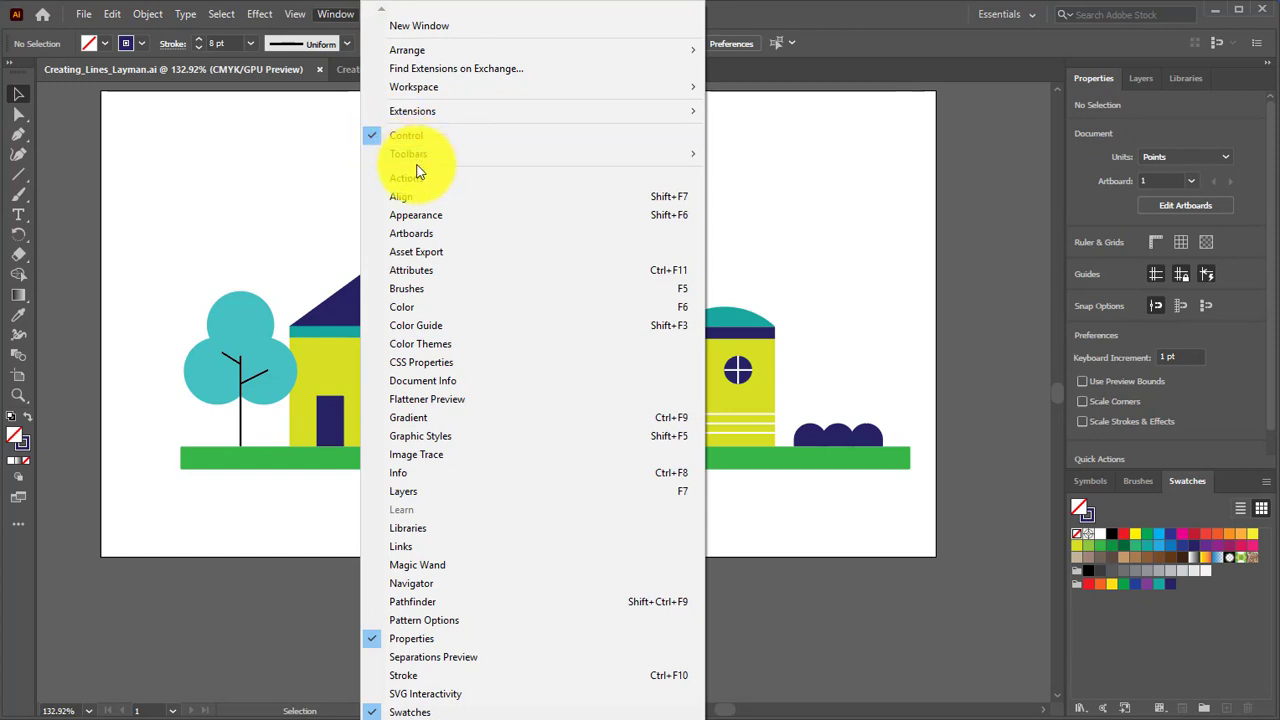
mouse_move(410, 161)
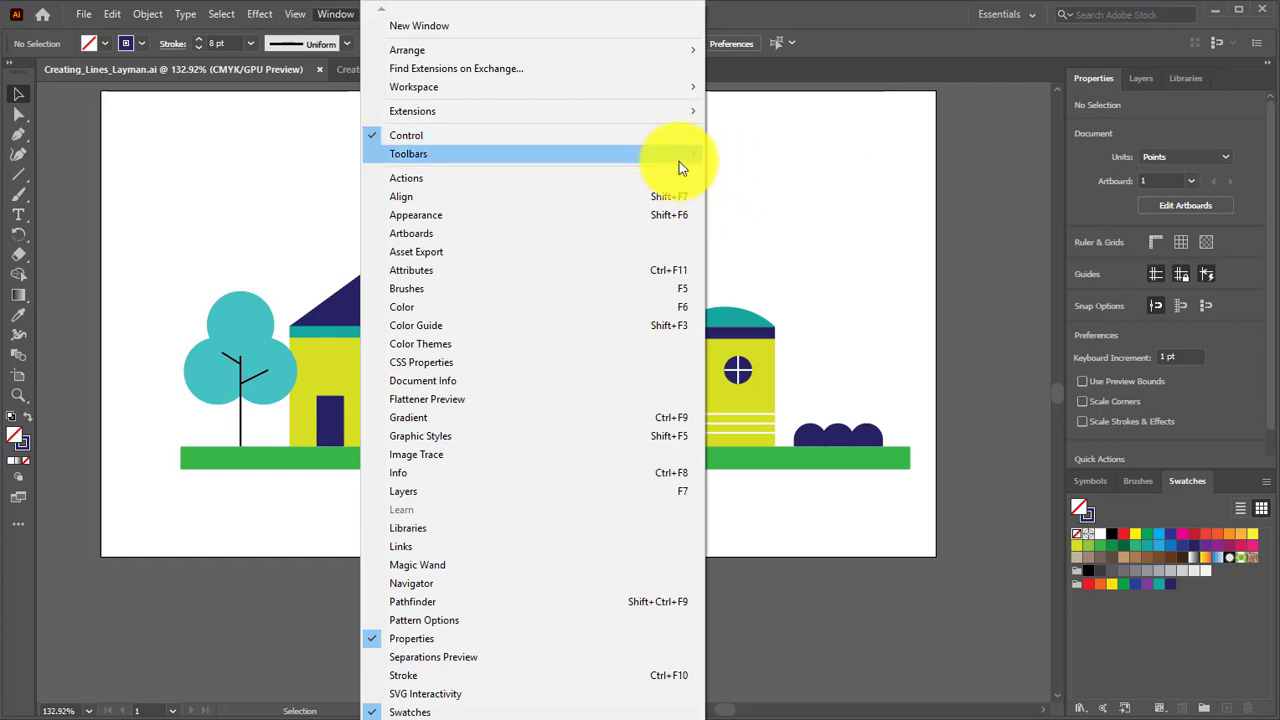
mouse_move(679, 161)
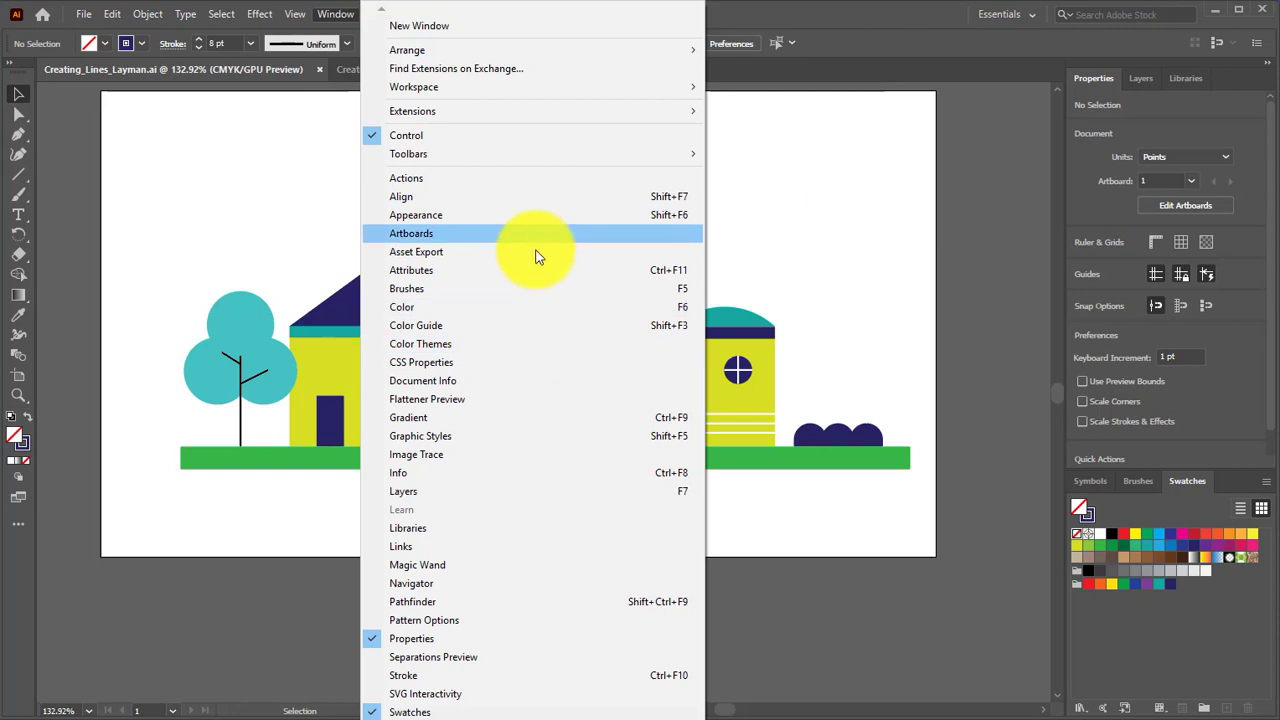
mouse_move(346, 14)
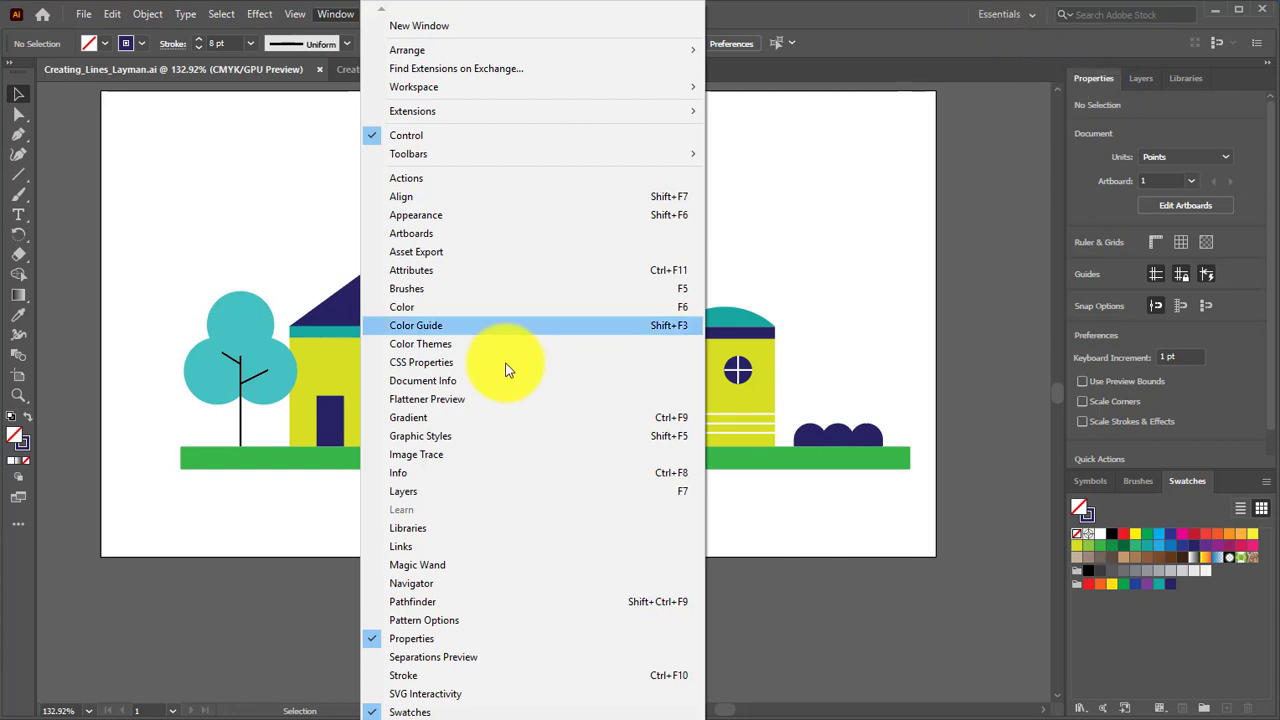
click(372, 712)
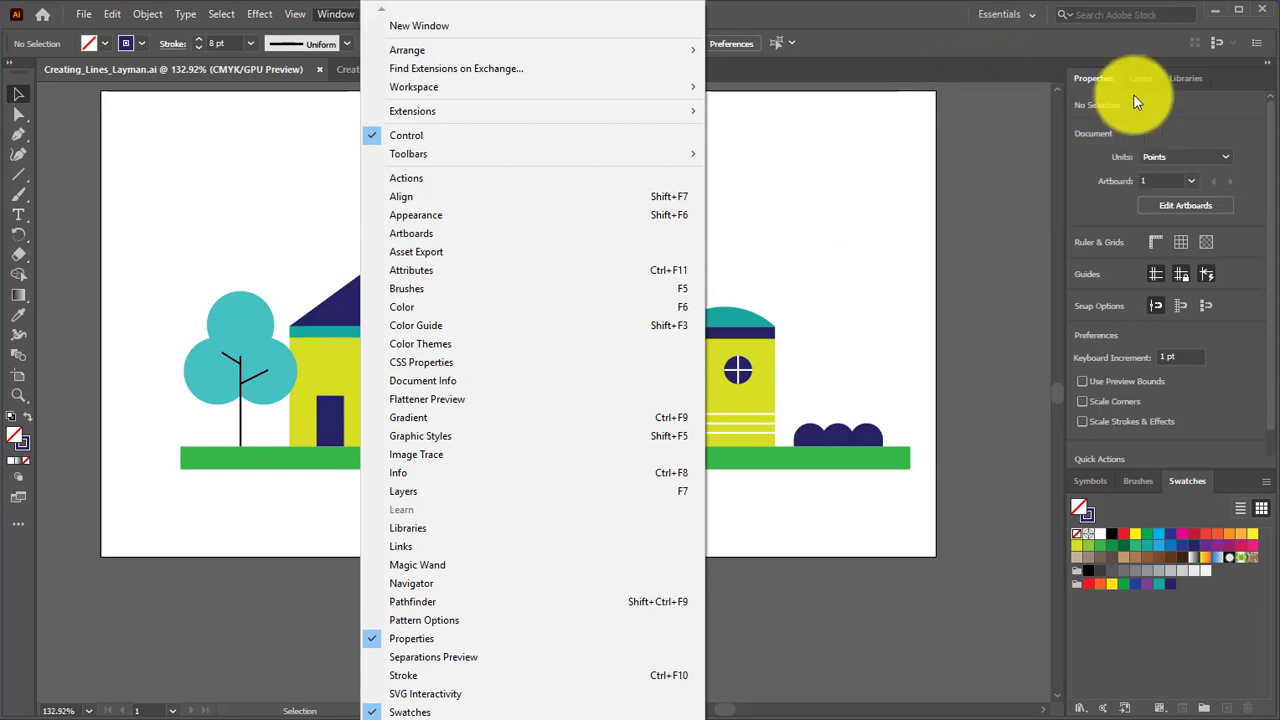
Try docking Swatches separately above the Symbols and Brushes group, and return it to that group.
mouse_move(1191, 480)
mouse_down()
mouse_move(1093, 373)
mouse_move(1073, 461)
mouse_move(1122, 483)
mouse_move(1177, 483)
mouse_move(1164, 462)
mouse_up()
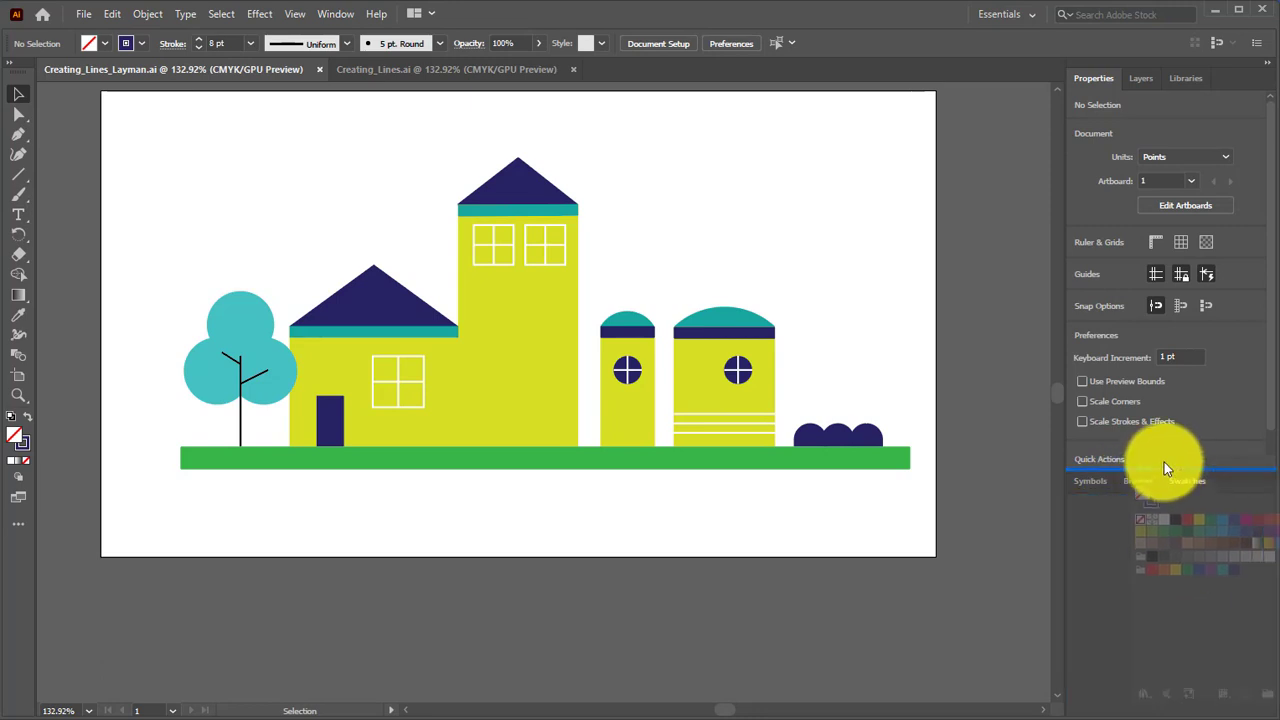
drag(1164, 462, 1164, 462)
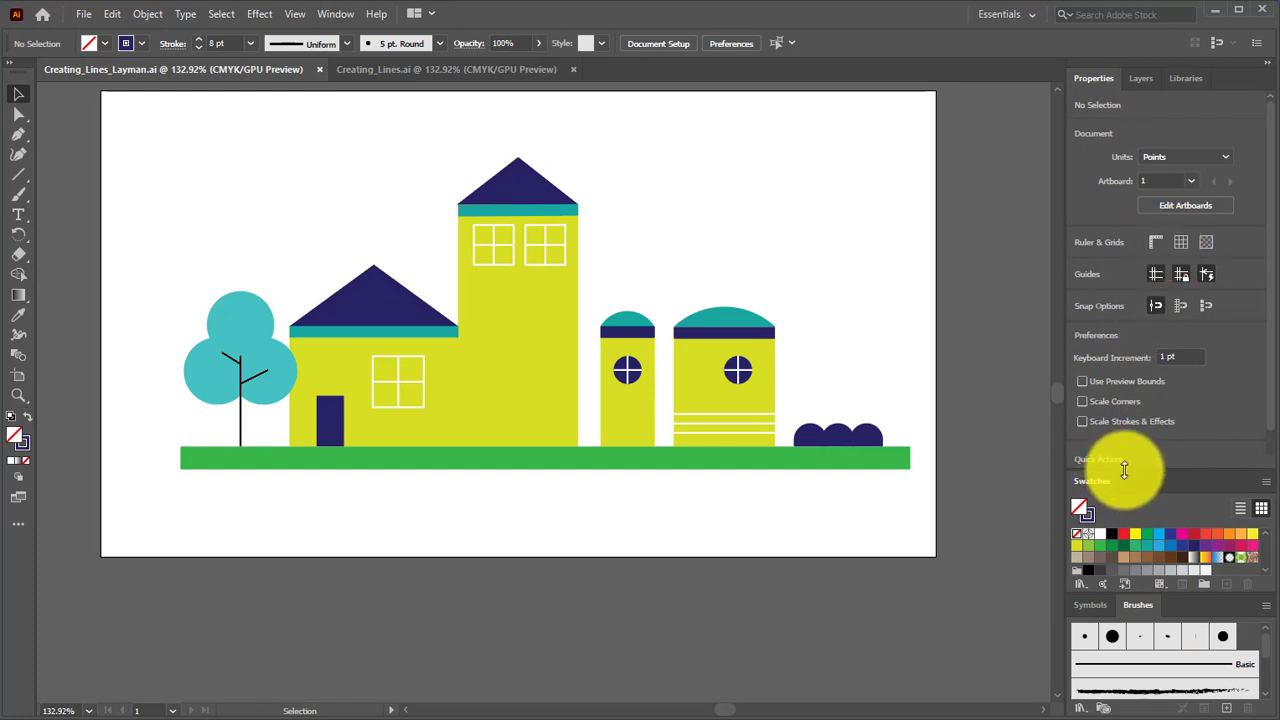
mouse_move(1115, 479)
mouse_down()
mouse_move(1083, 478)
mouse_move(1165, 600)
mouse_up()
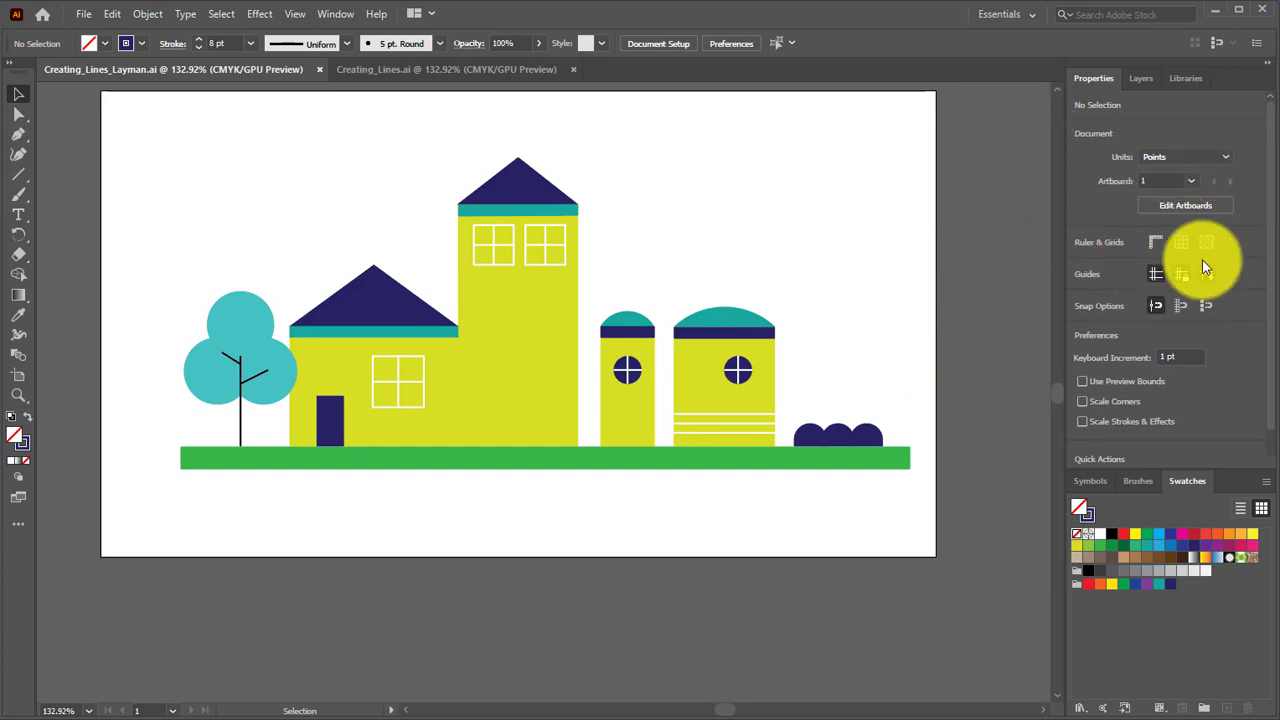
click(331, 13)
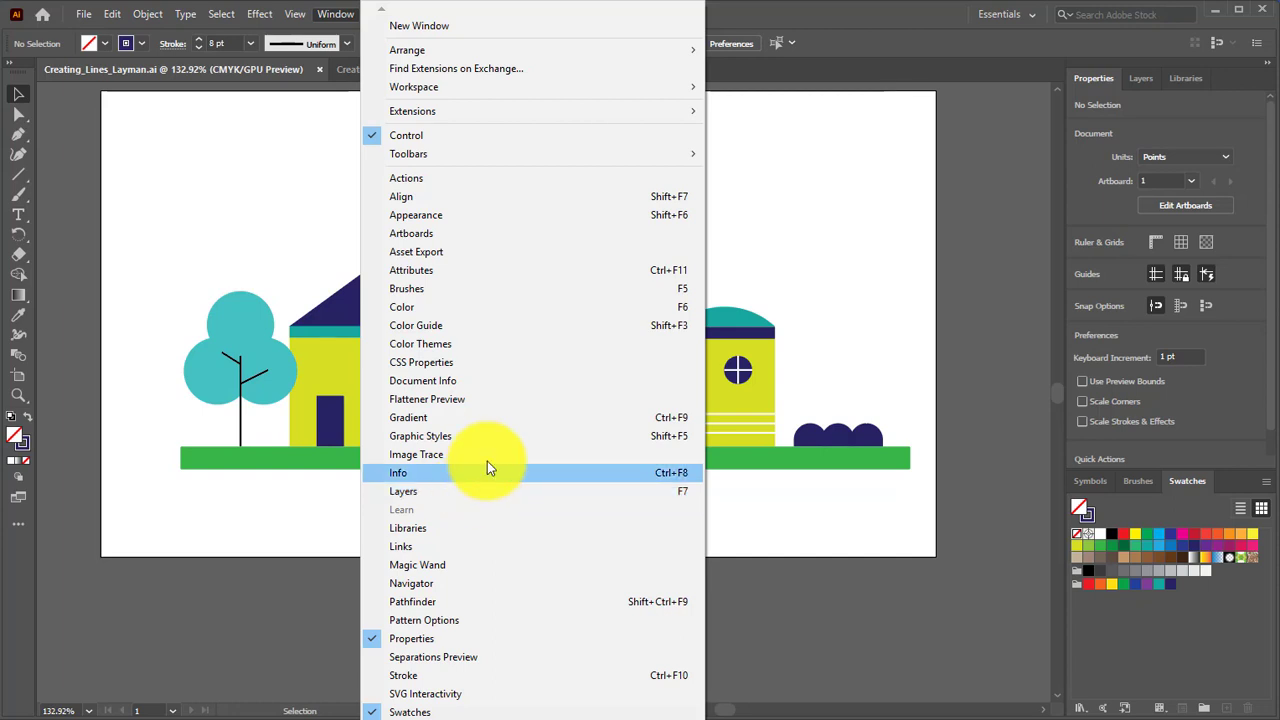
click(760, 8)
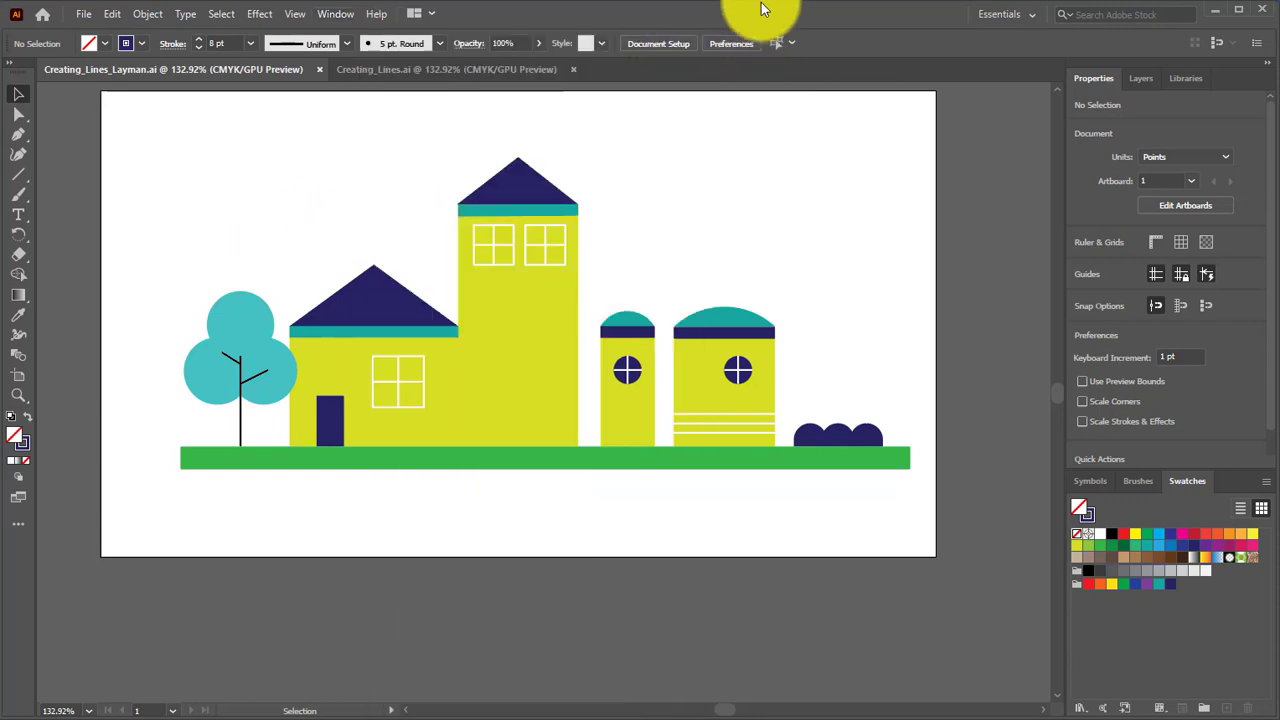
click(86, 14)
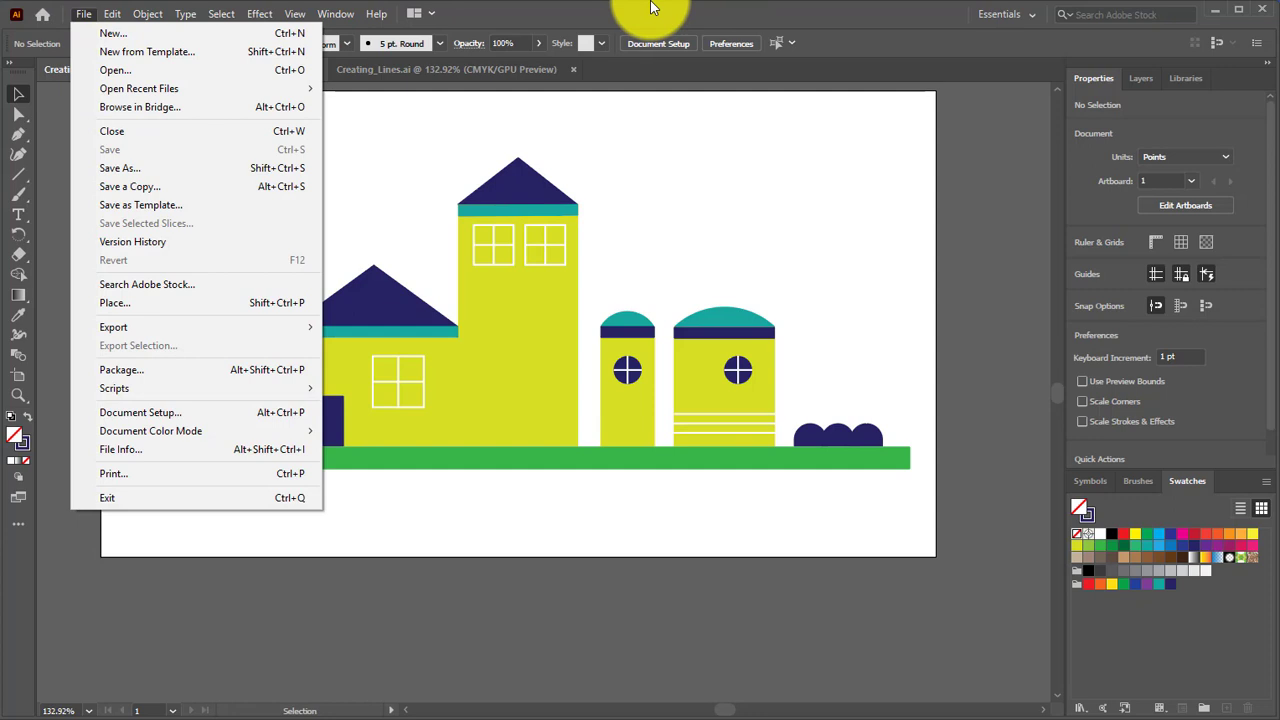
click(683, 8)
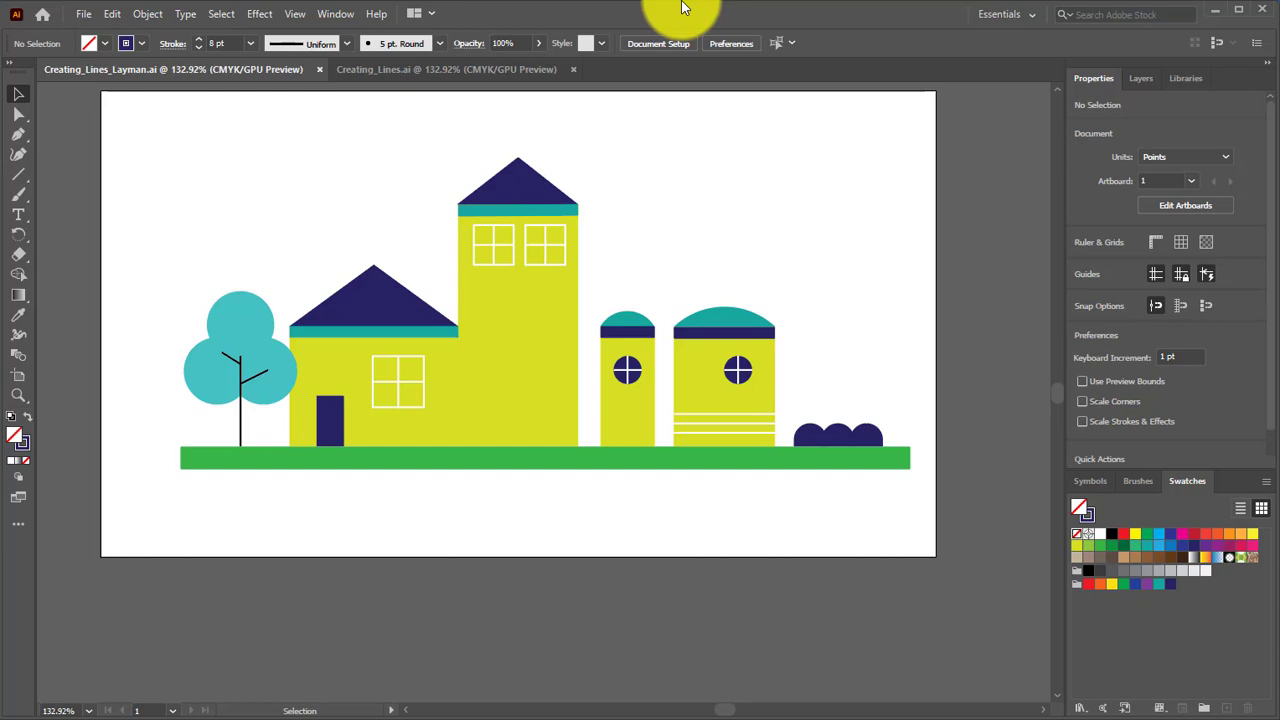
Switch to the Creating_Lines.ai document and activate the Line Segment tool, undoing any stray line.
click(392, 70)
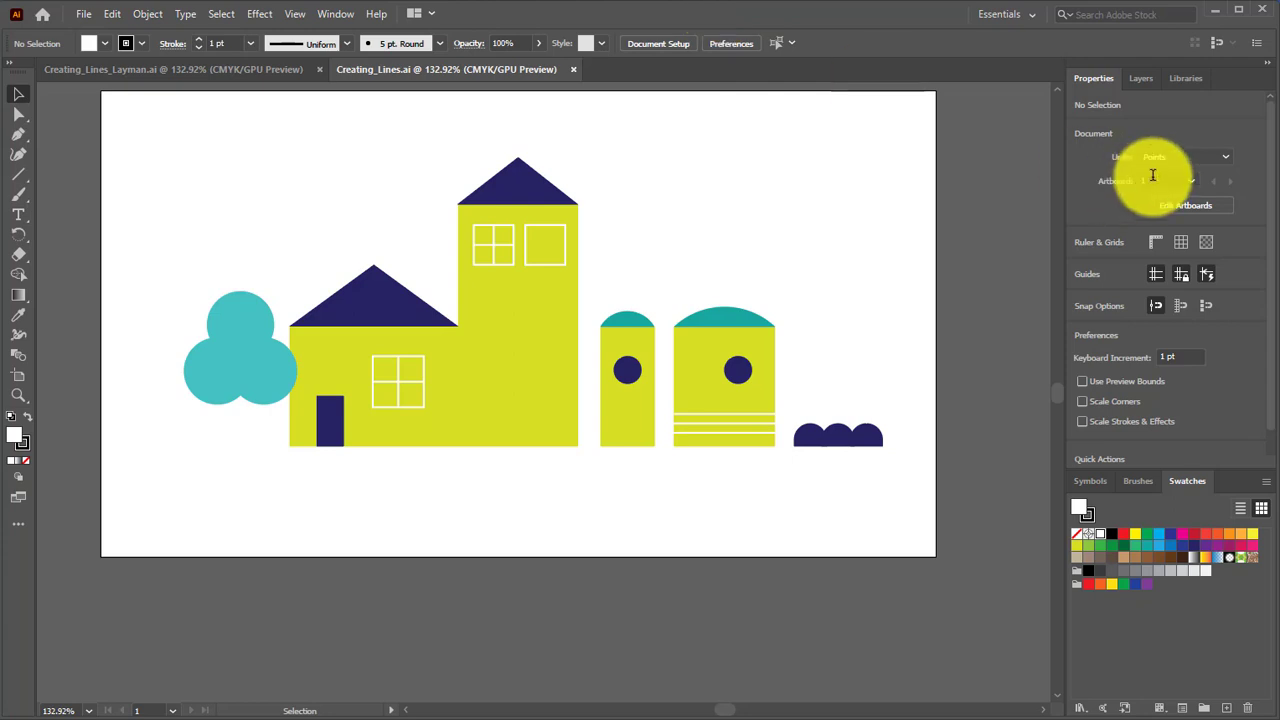
right_click(18, 174)
click(63, 174)
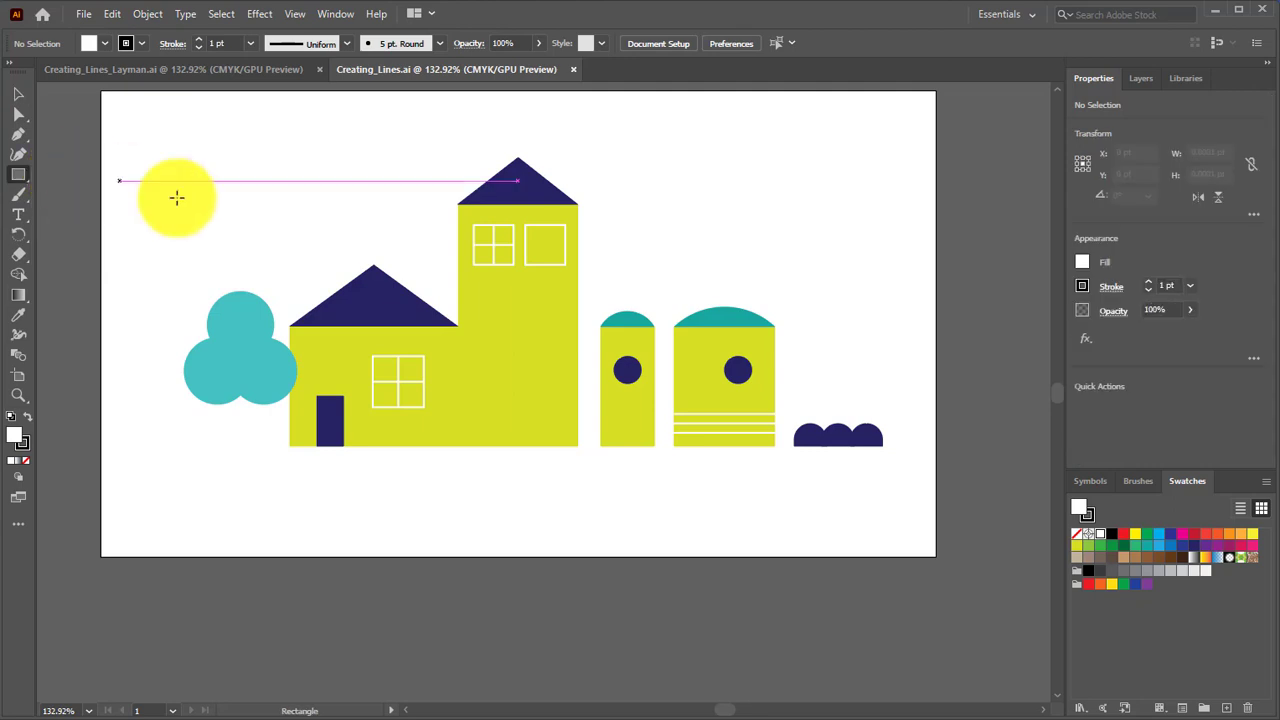
right_click(24, 176)
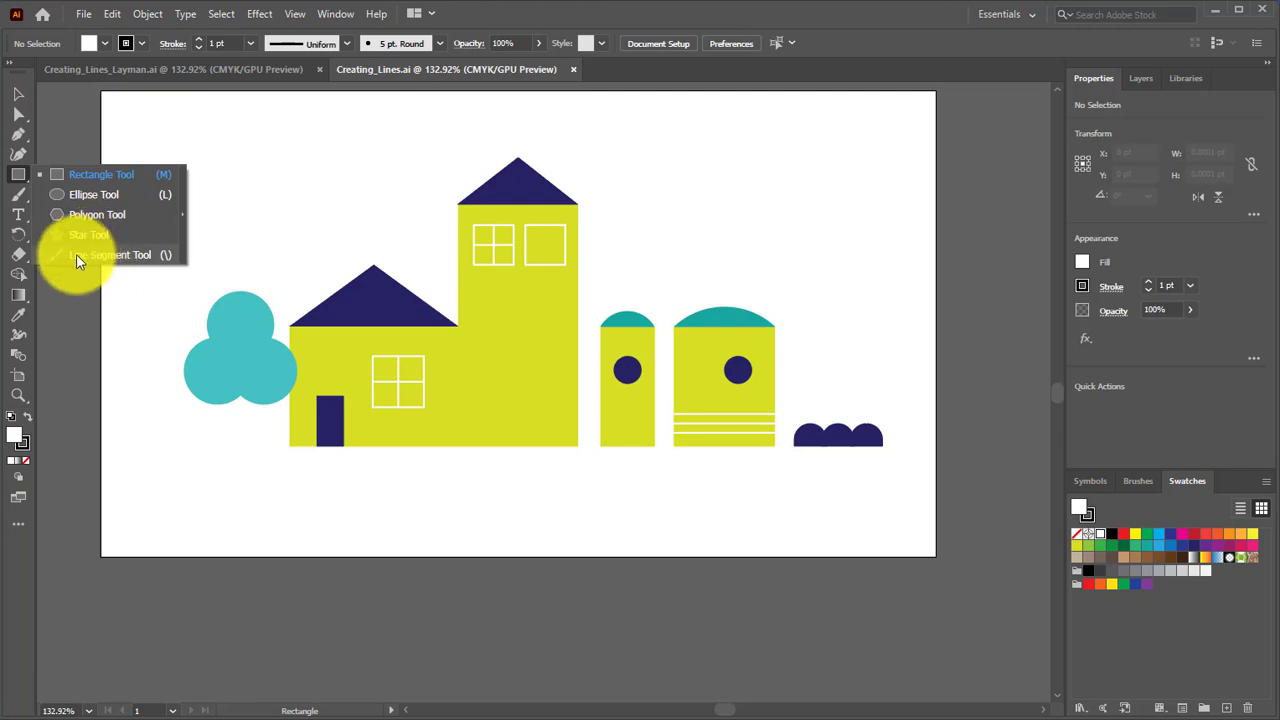
click(160, 257)
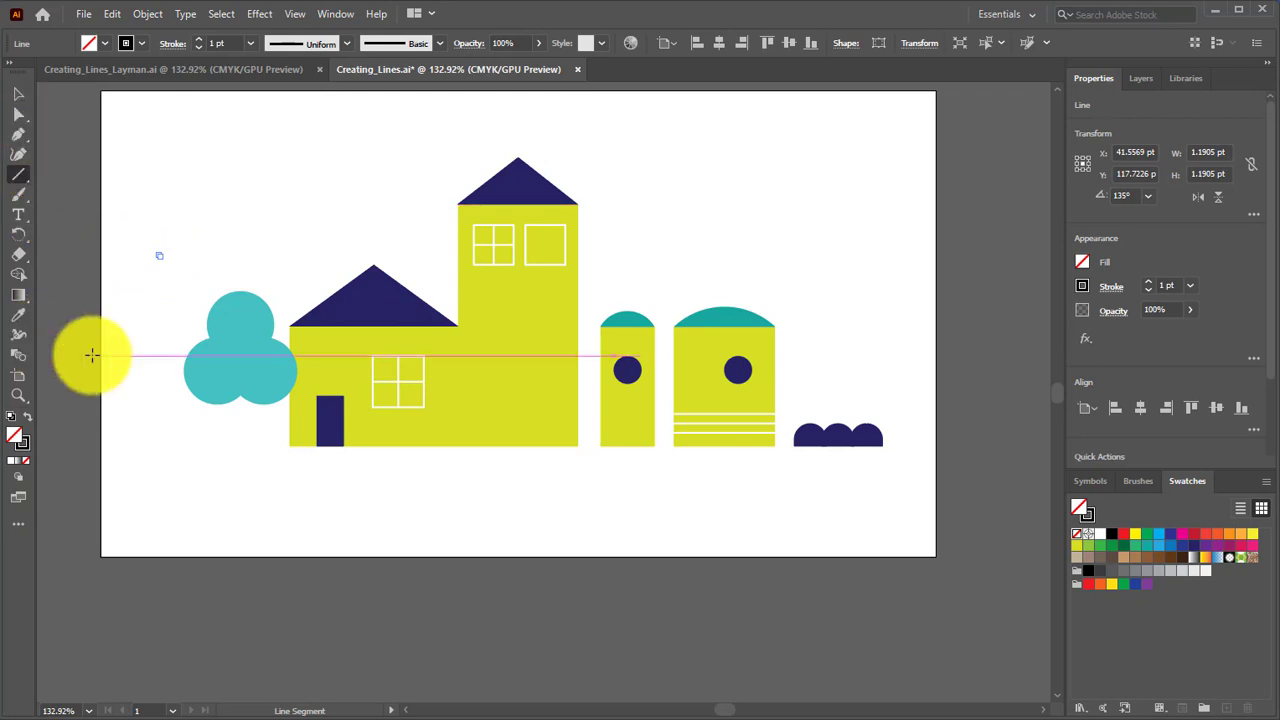
key(ctrl+z)
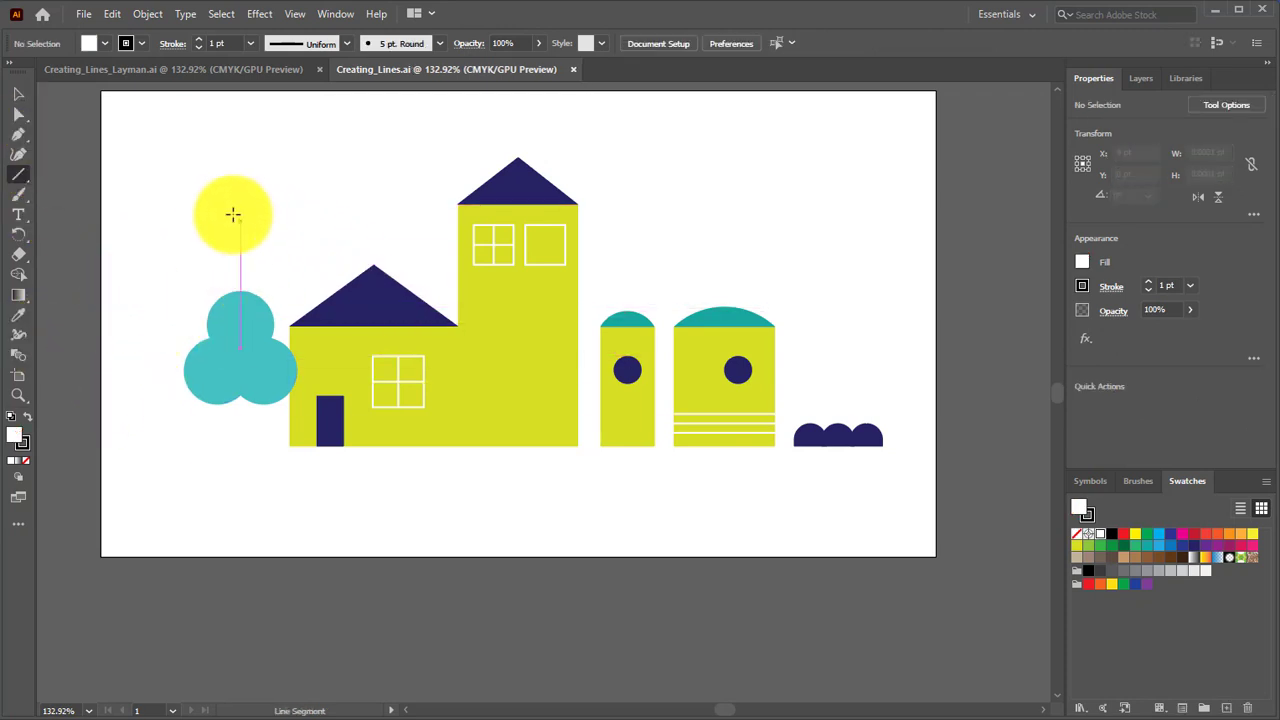
Draw a trial line about 129 pt long at 15° in the empty area above the tree, and undo it.
click(195, 195)
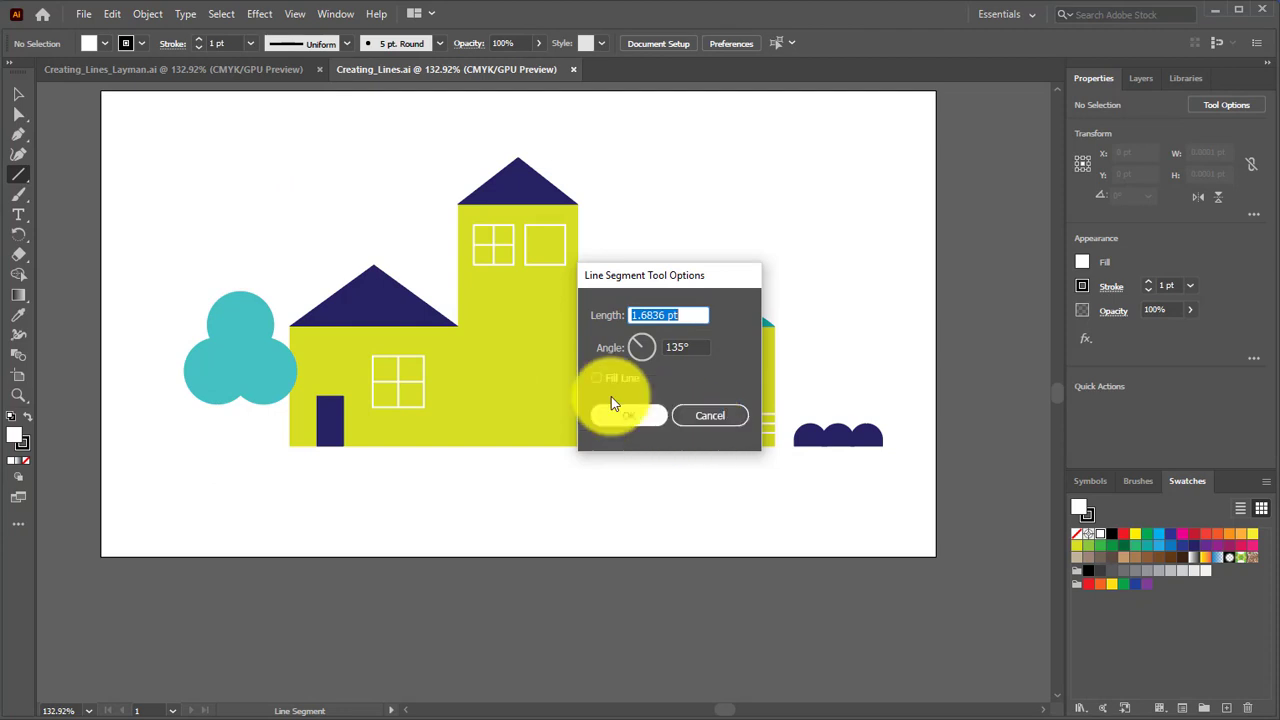
click(718, 418)
drag(190, 212, 366, 166)
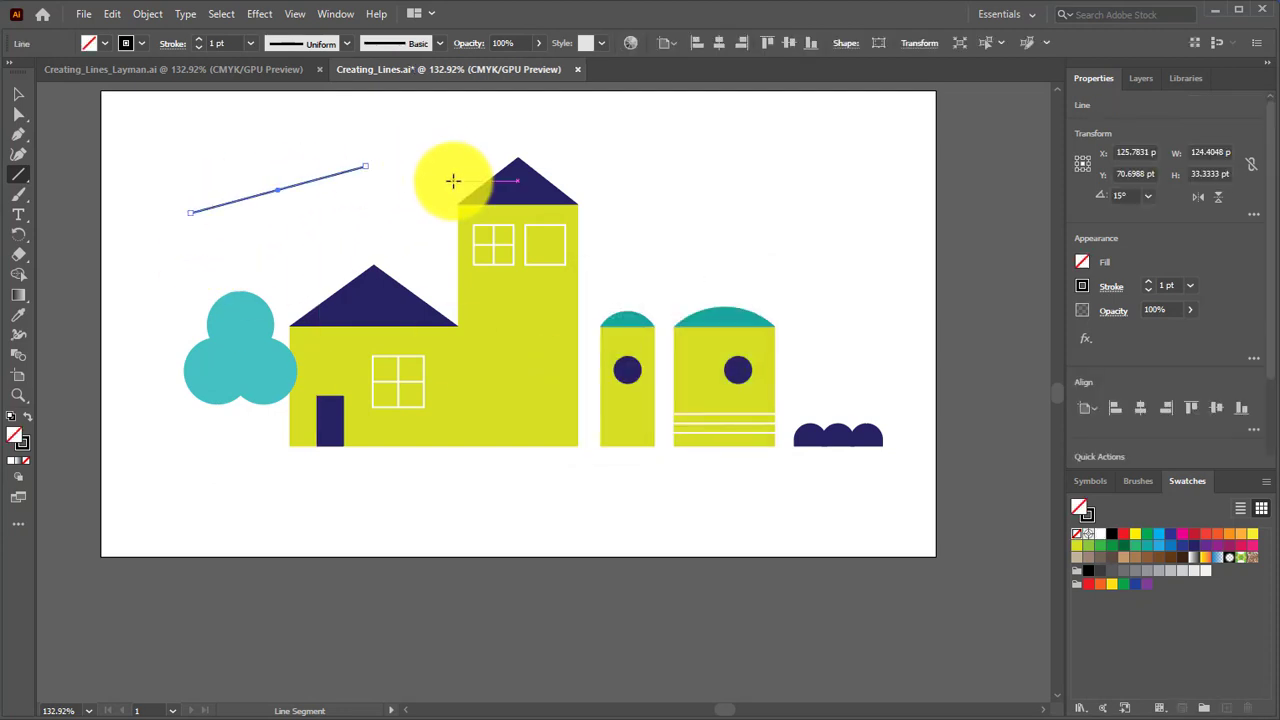
key(ctrl)
key(ctrl+z)
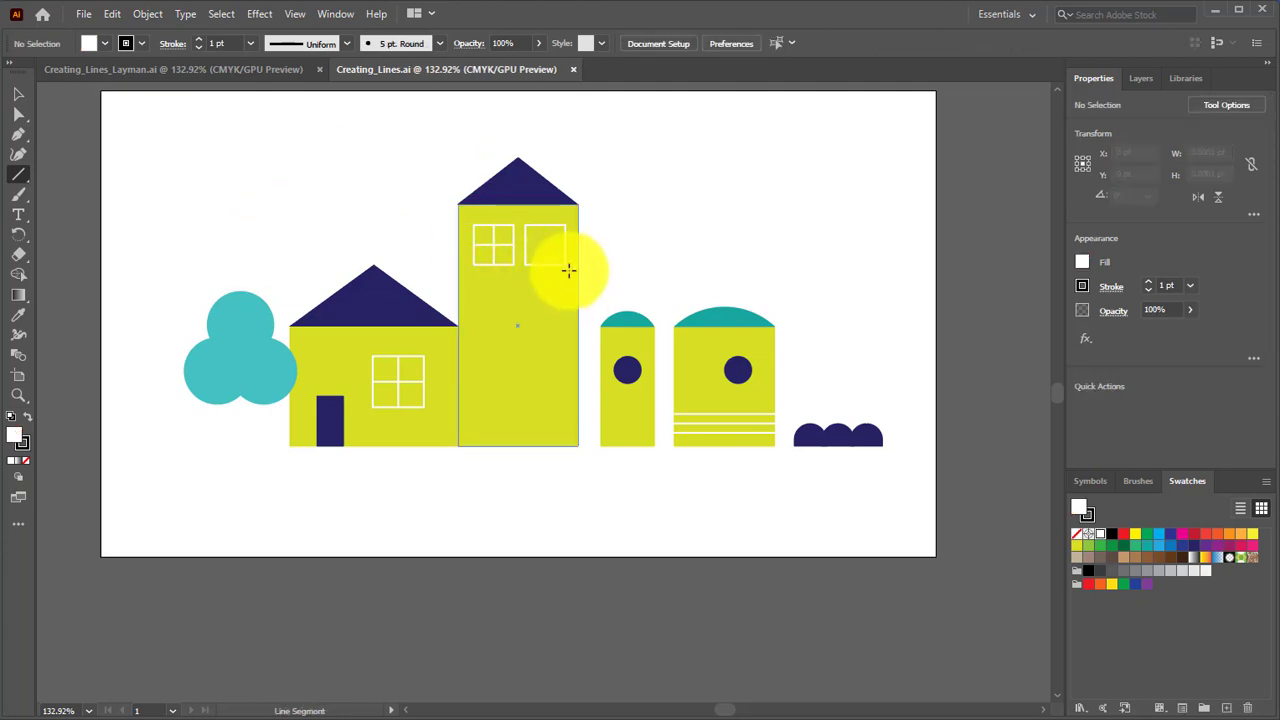
click(323, 157)
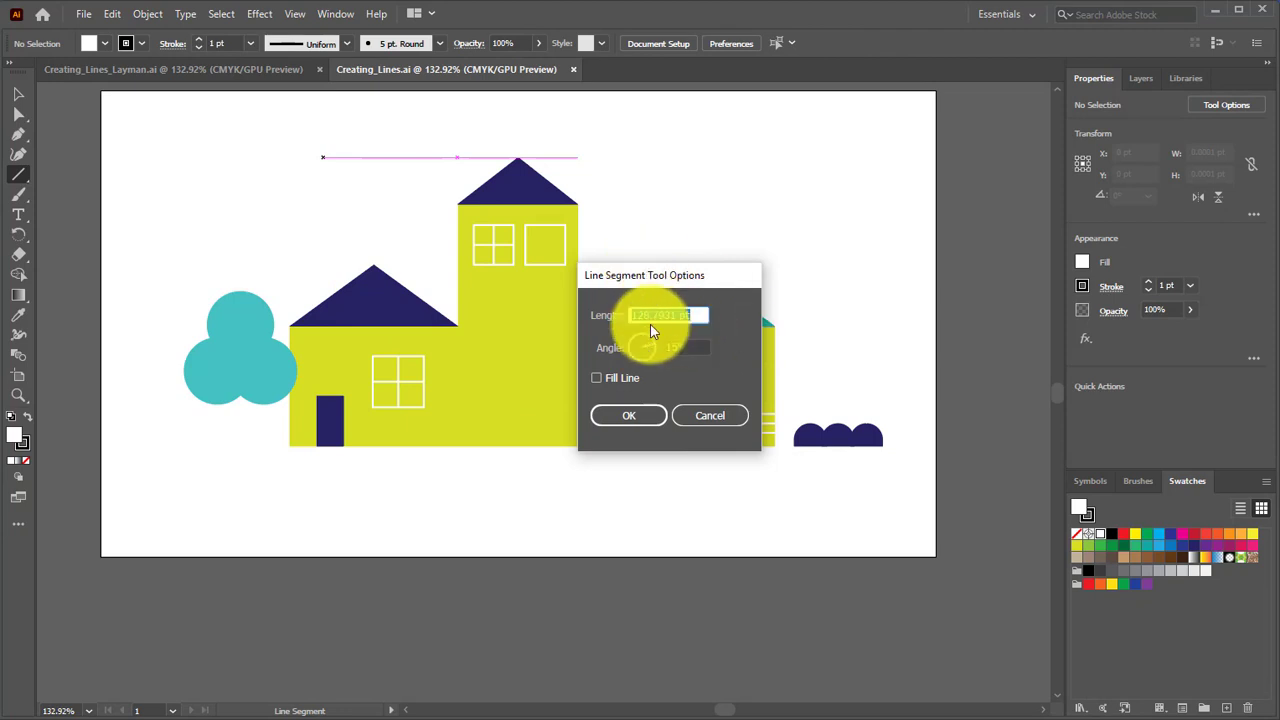
click(706, 416)
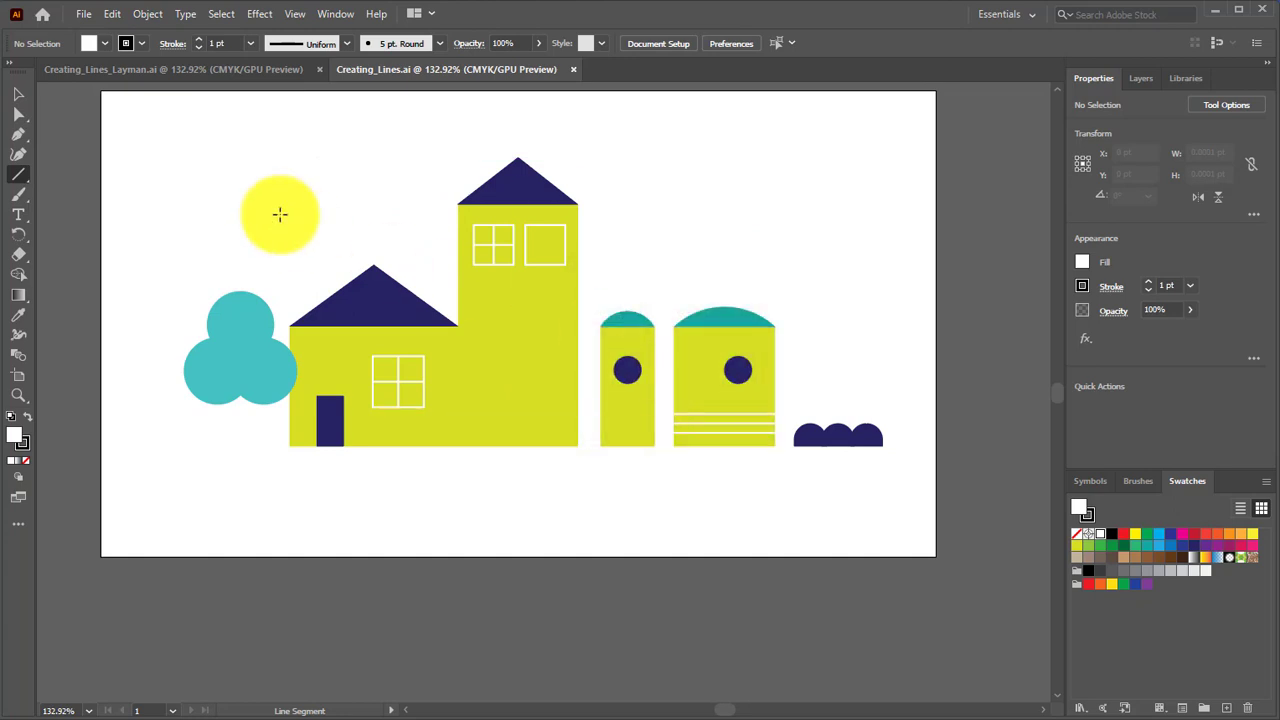
drag(280, 214, 300, 176)
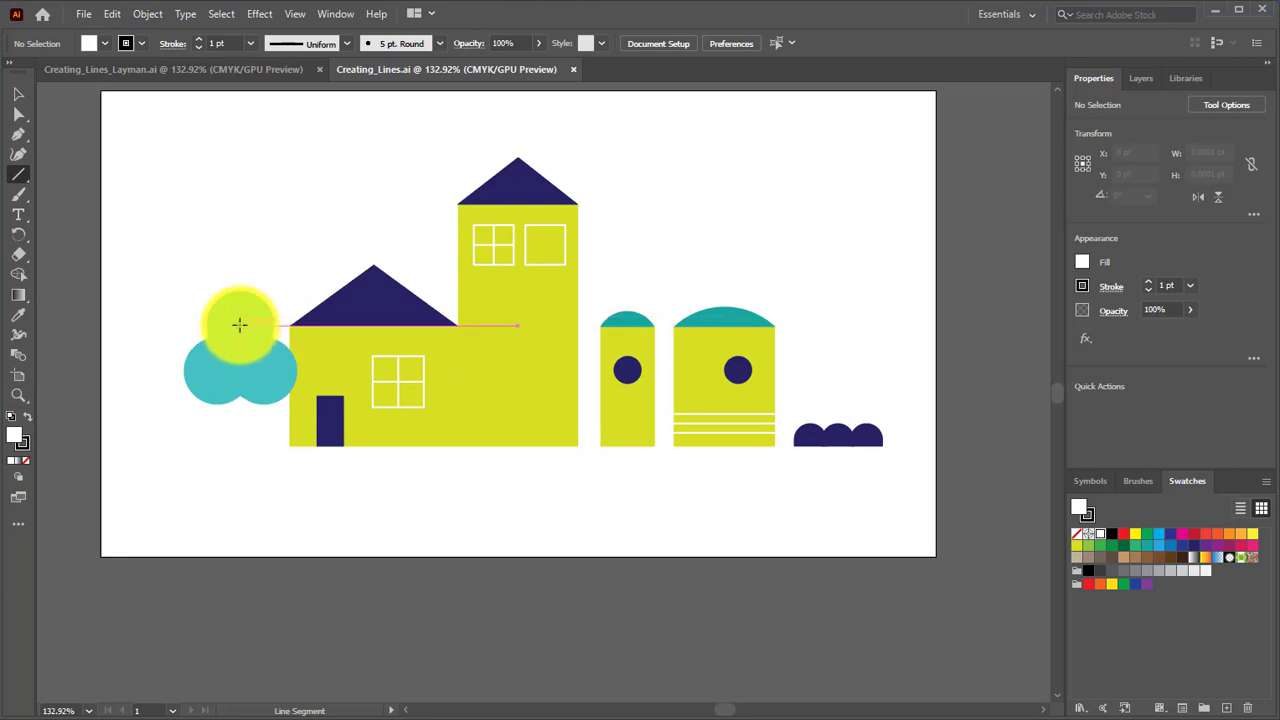
Draw a slanted line from the centre of the tree's top circle and move its lower end to form an 86 pt vertical trunk reaching the buildings' base.
mouse_move(239, 324)
mouse_down()
mouse_move(243, 443)
mouse_move(257, 449)
mouse_move(160, 331)
mouse_move(371, 462)
mouse_up()
drag(349, 369, 198, 437)
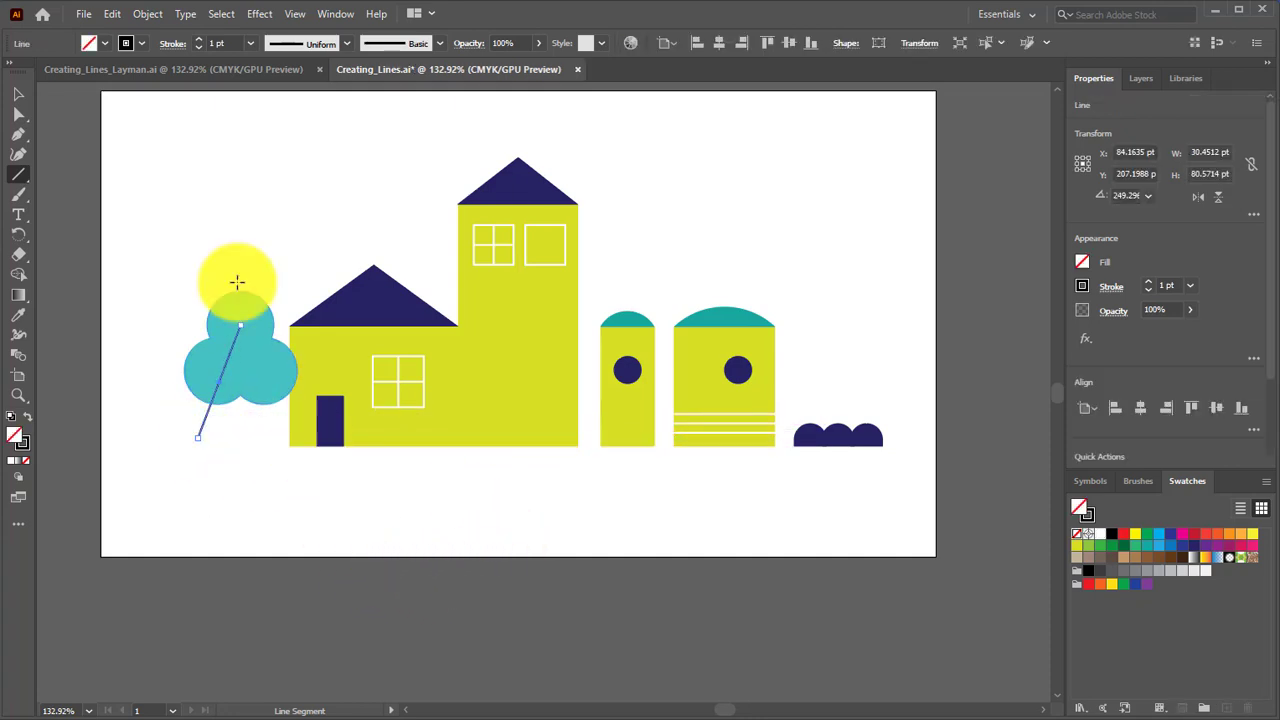
click(19, 102)
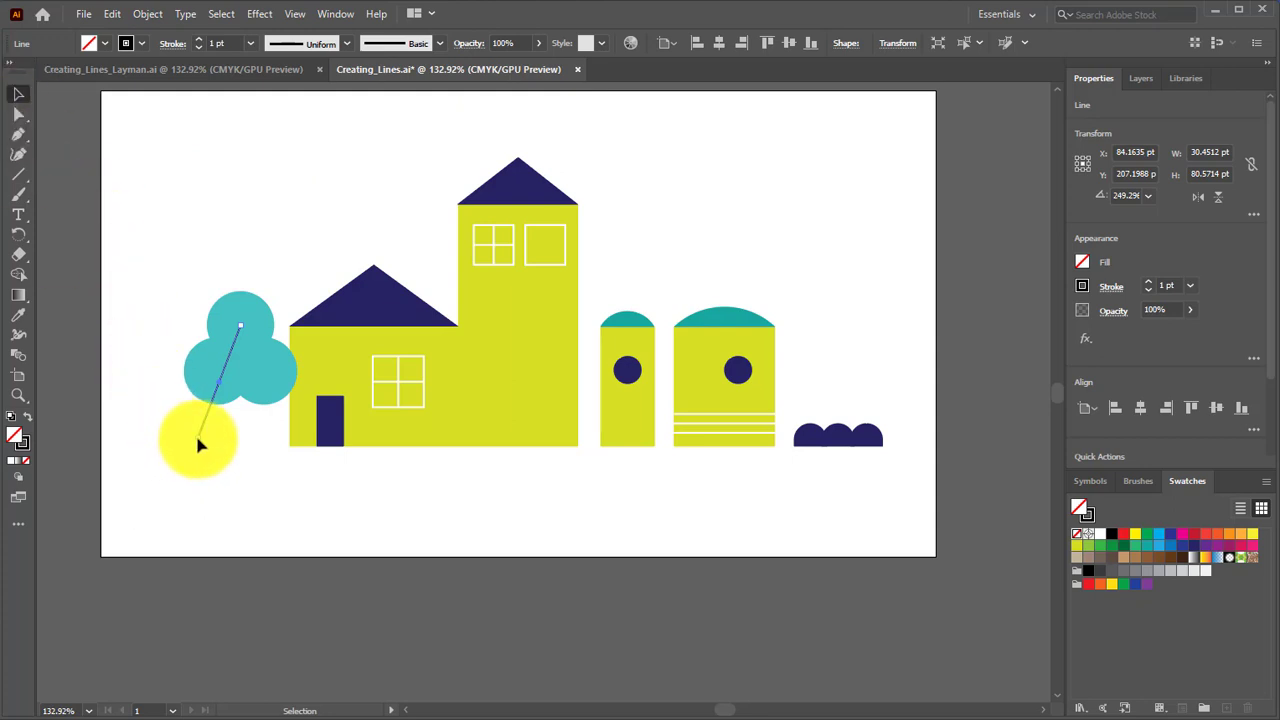
drag(198, 444, 242, 446)
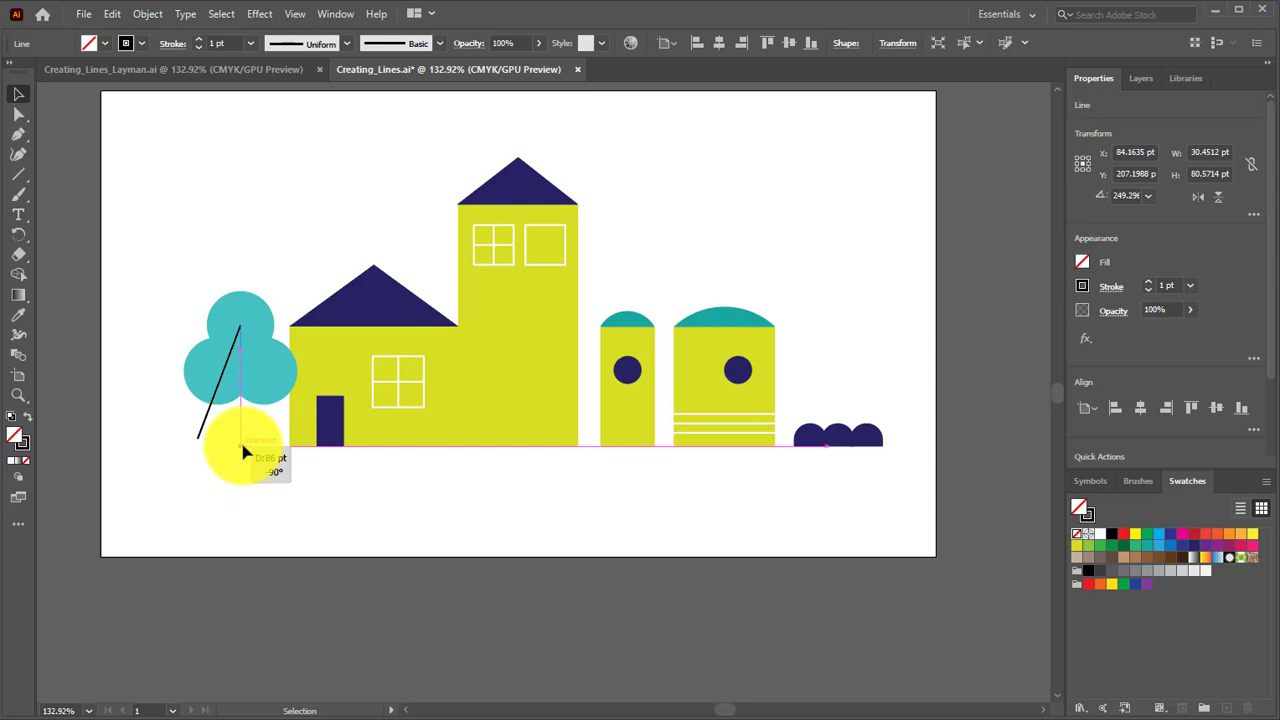
drag(242, 446, 244, 447)
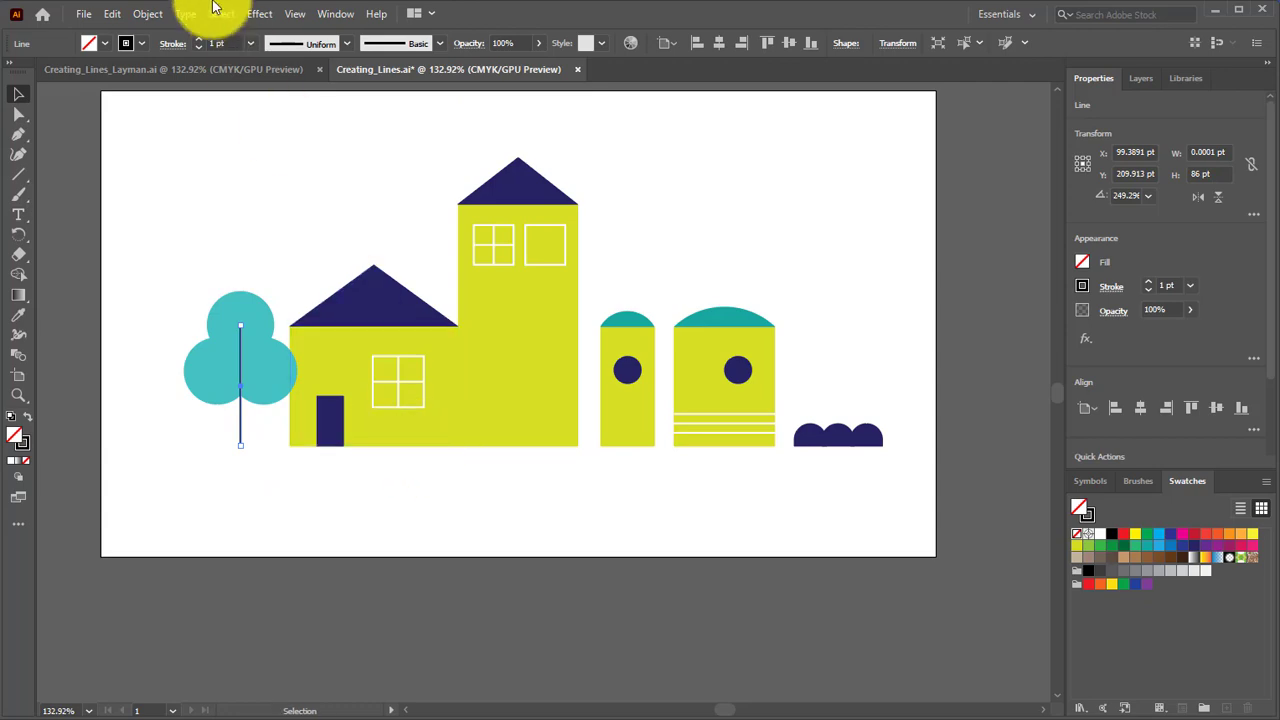
click(342, 18)
mouse_move(300, 16)
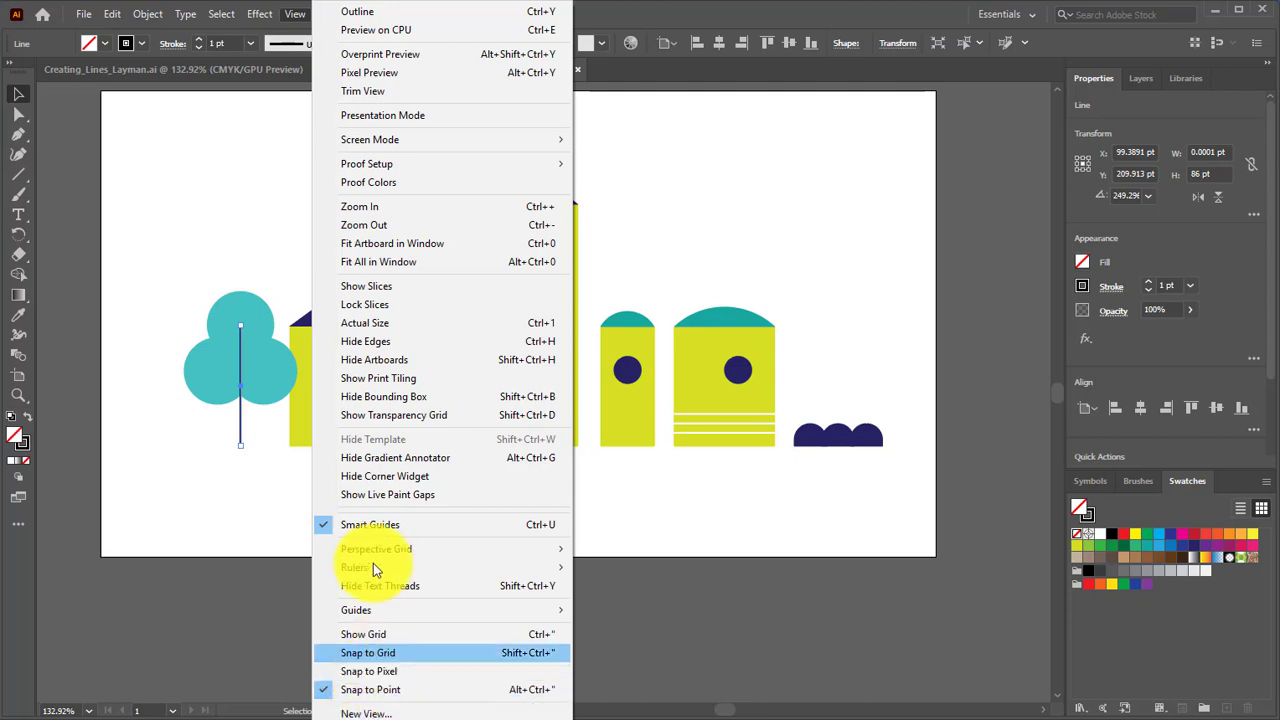
click(673, 6)
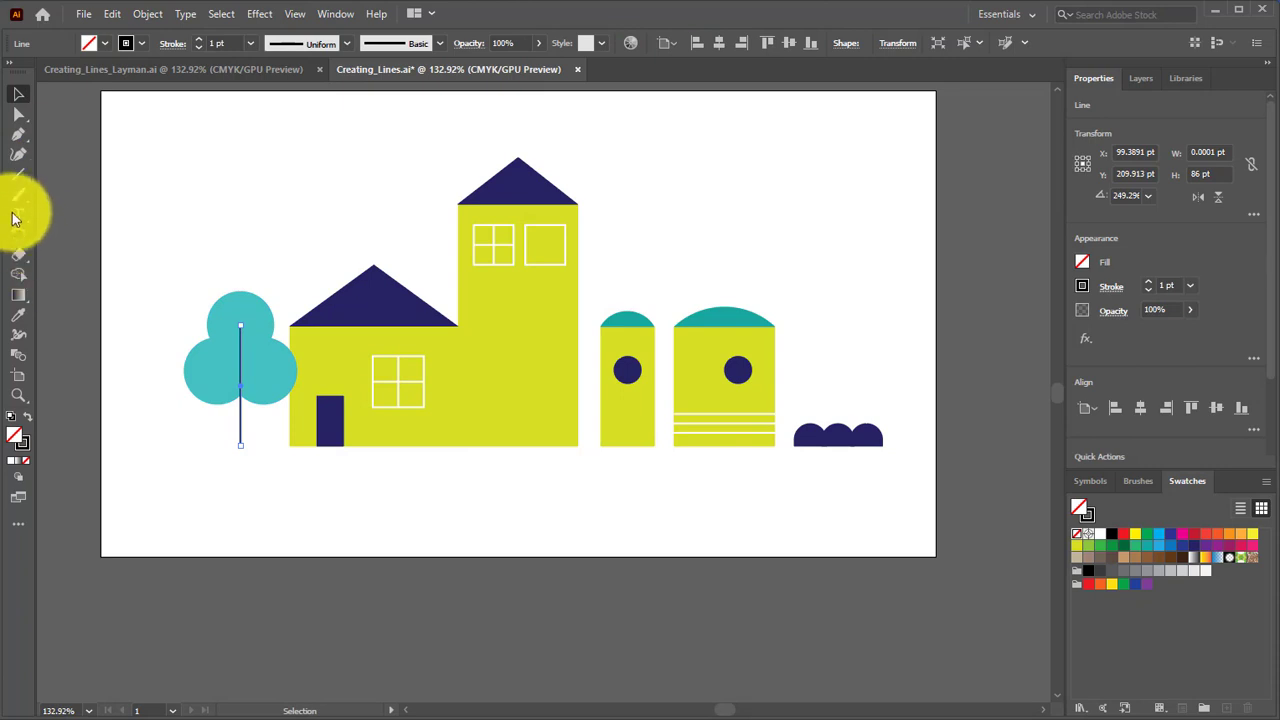
Draw two branches outward from the tree trunk, the right about 19 pt at 24° and the lower left about 26 pt at 142°.
click(17, 175)
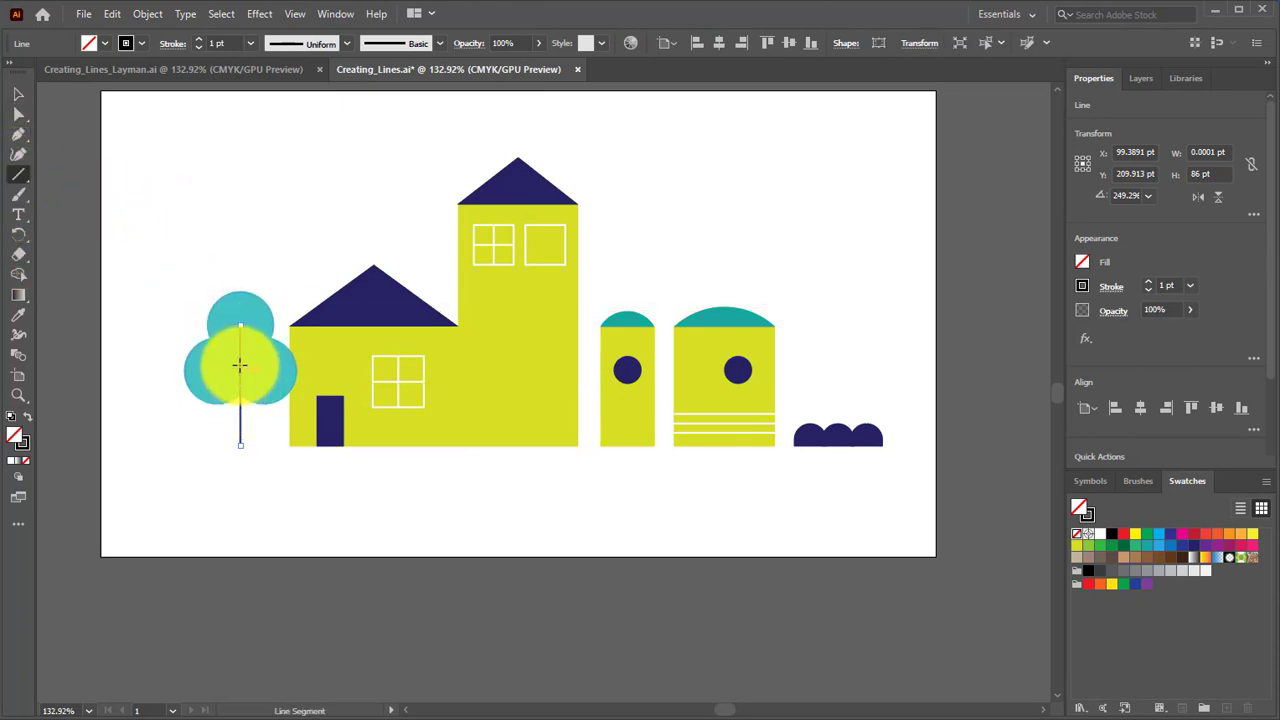
drag(239, 363, 266, 352)
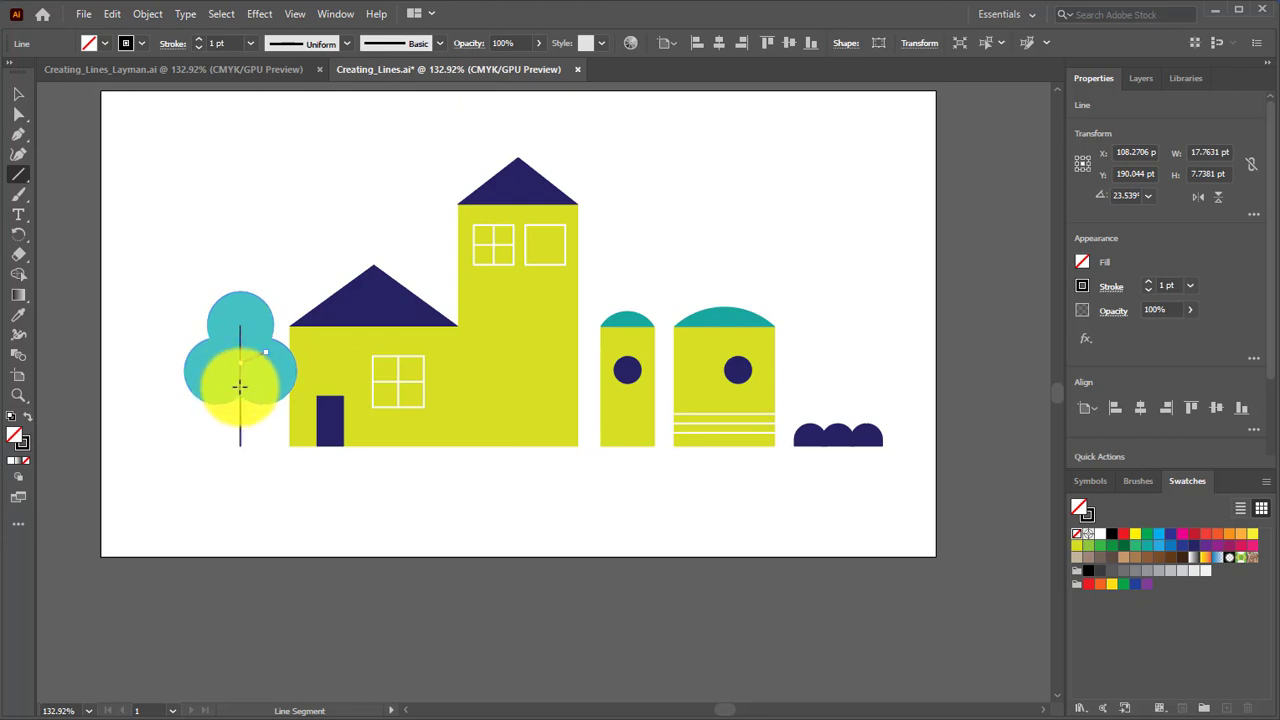
drag(240, 380, 212, 364)
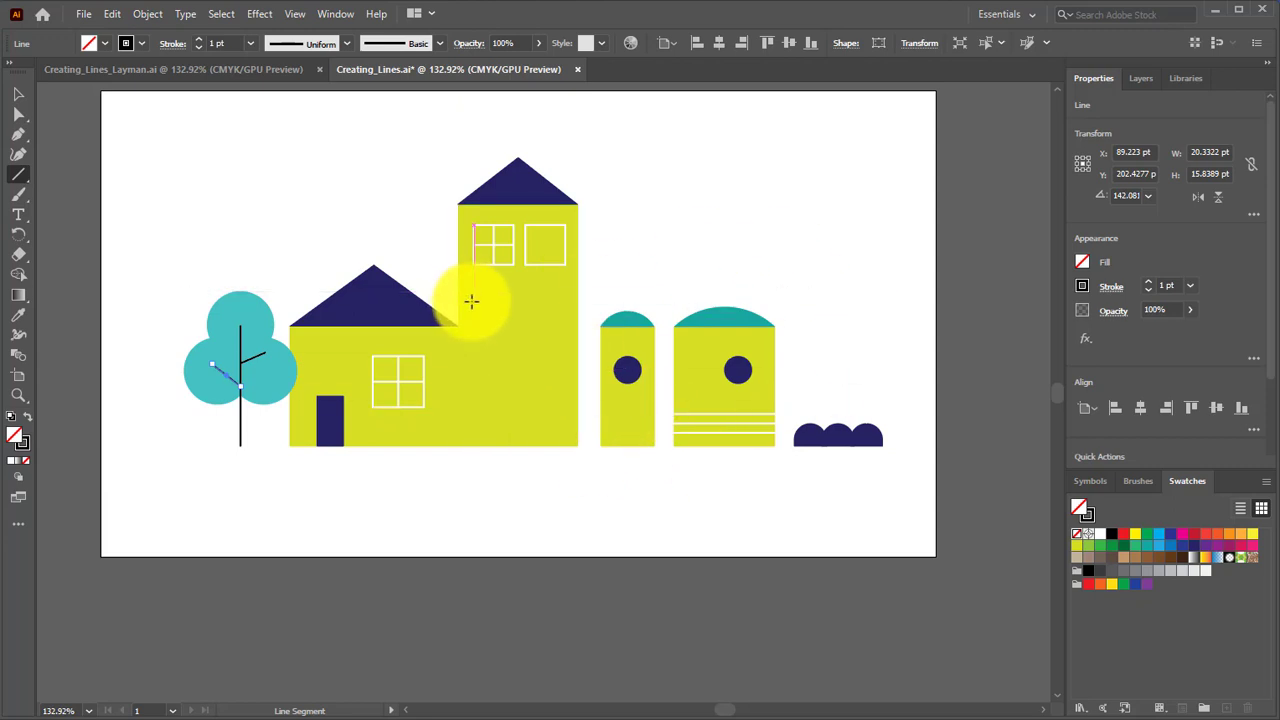
Draw a horizontal line about 71 pt long across the tall tower below its windows.
drag(466, 301, 569, 303)
mouse_move(566, 302)
mouse_down()
mouse_move(531, 294)
mouse_move(571, 300)
mouse_move(534, 357)
mouse_move(566, 320)
mouse_up()
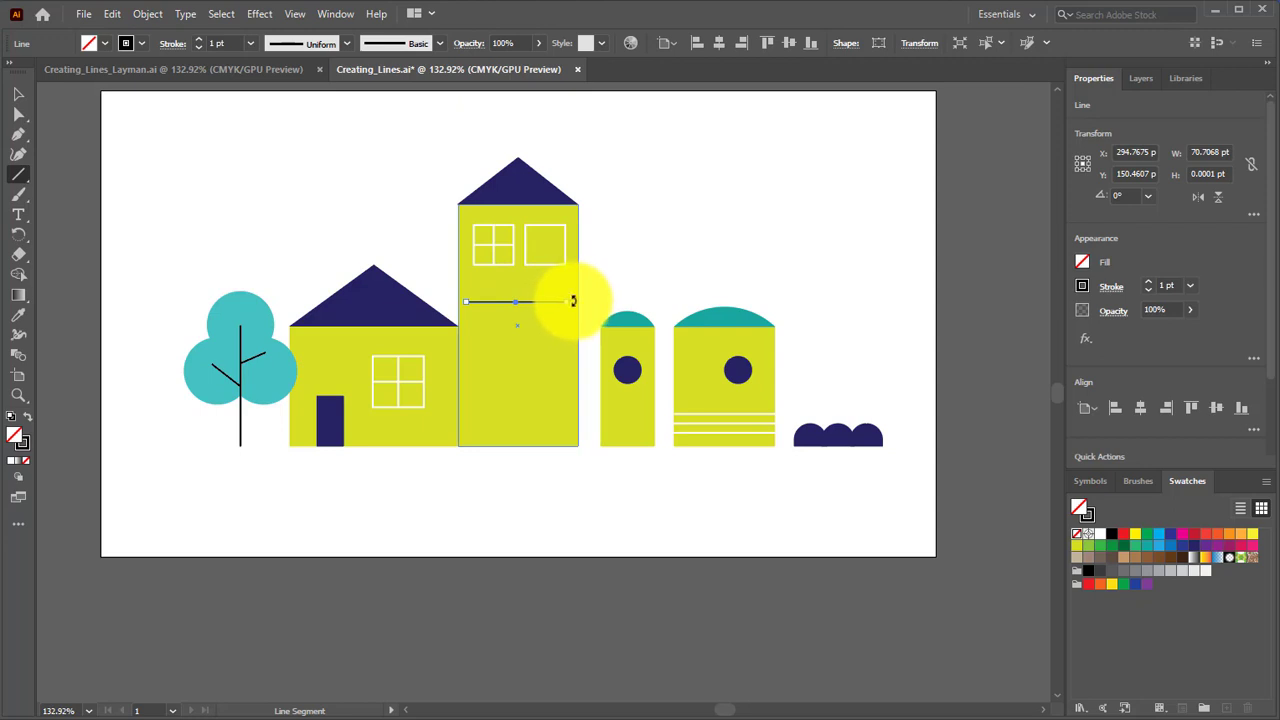
Rotate the tower's horizontal line to 270° and return it to 0°.
drag(500, 256, 514, 352)
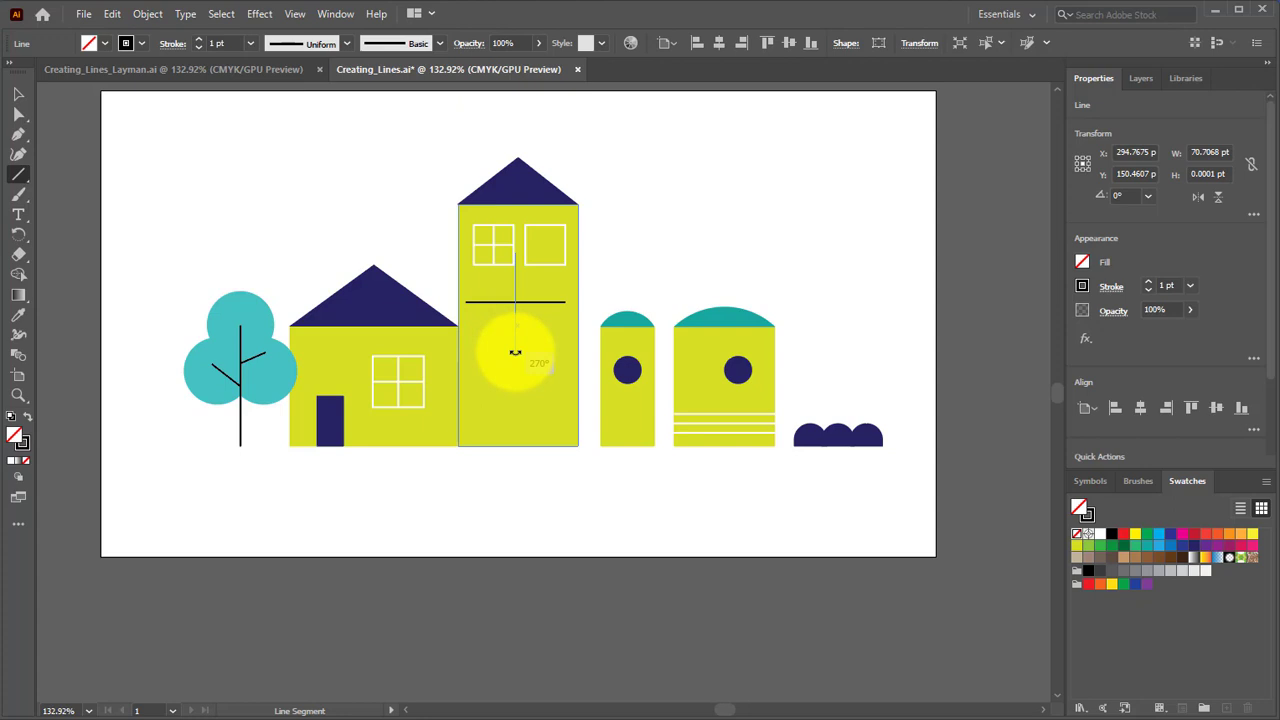
drag(514, 352, 515, 351)
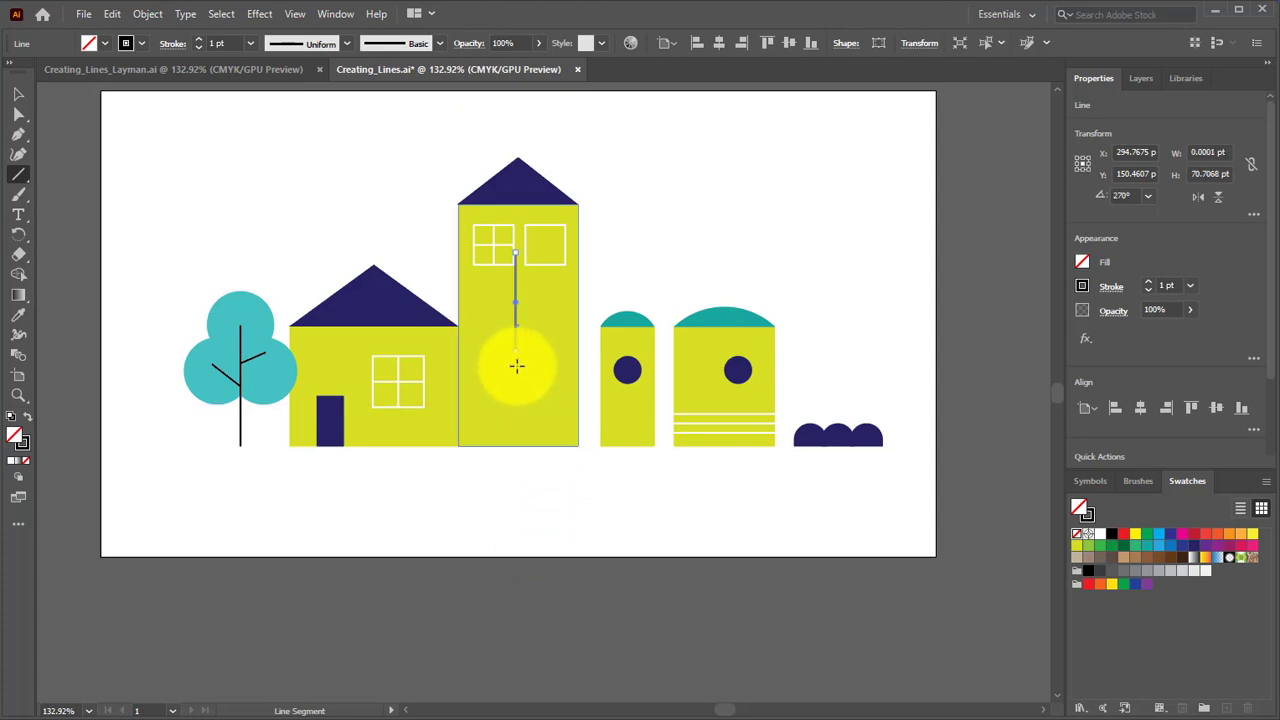
drag(520, 357, 569, 303)
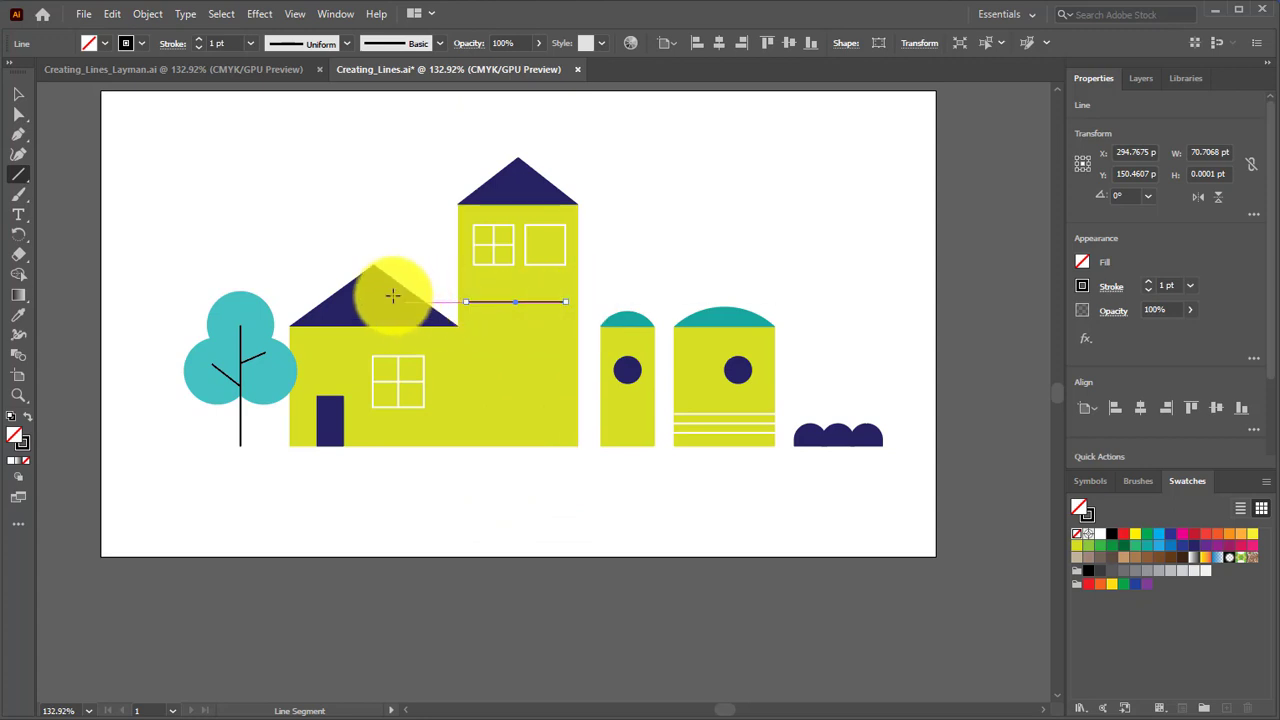
Move the tower's line beneath the tree and extend its right end past the bushes, to about 513 pt wide.
click(17, 95)
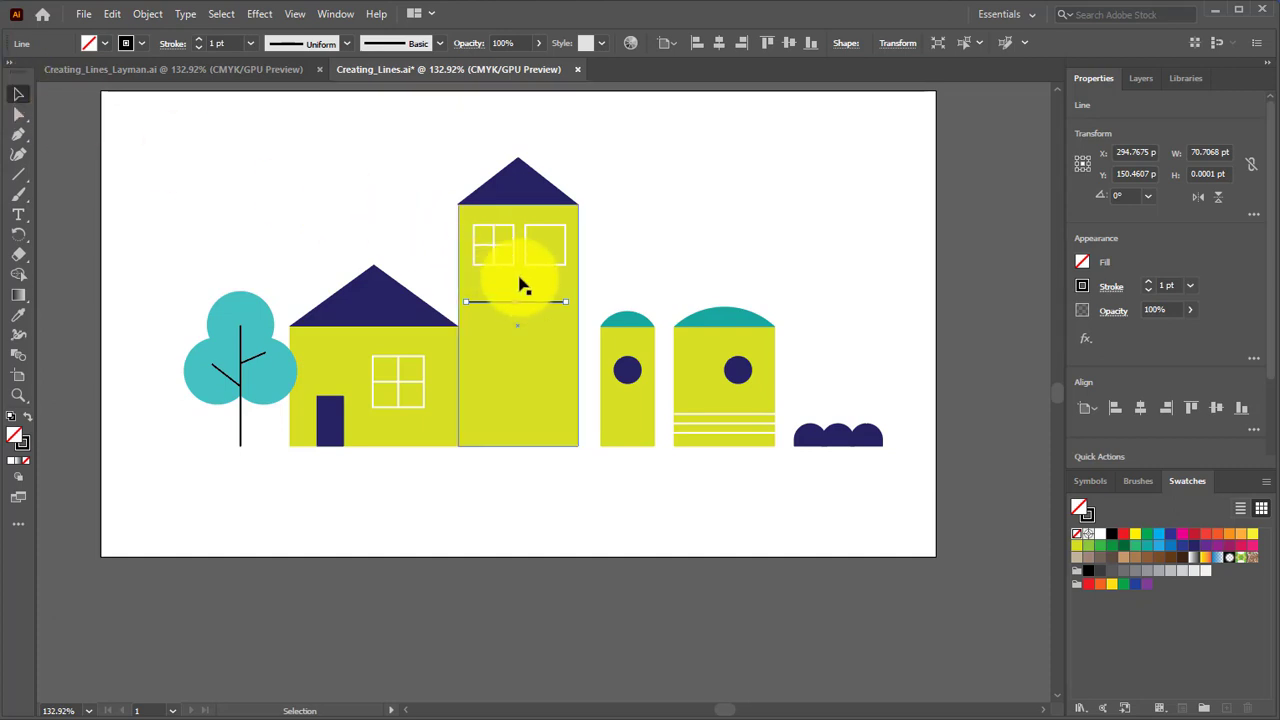
drag(533, 307, 248, 463)
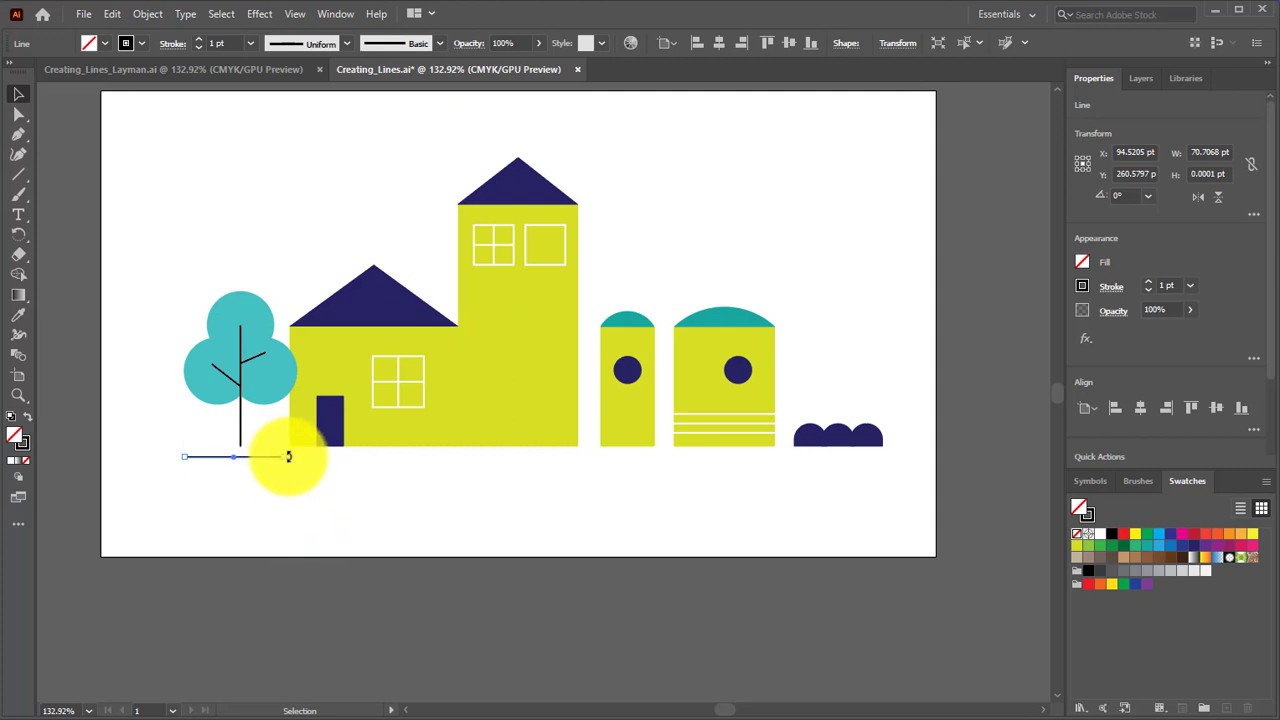
drag(283, 457, 905, 463)
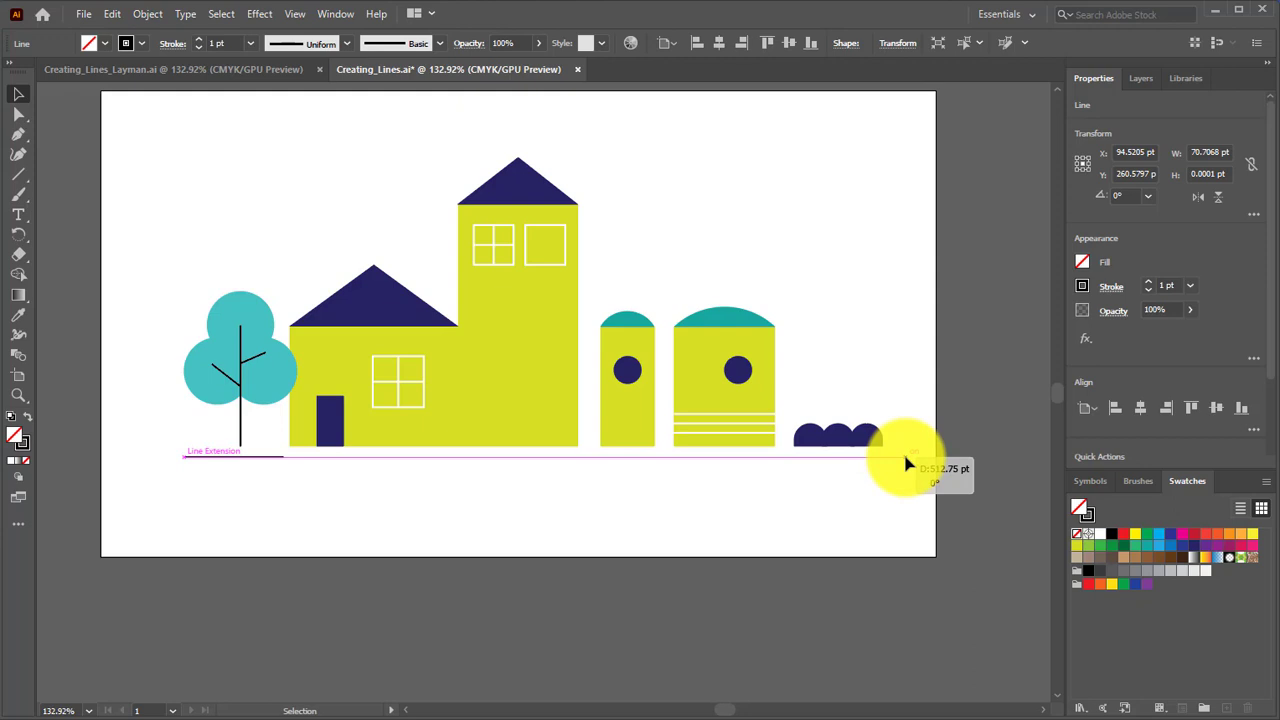
drag(905, 457, 905, 457)
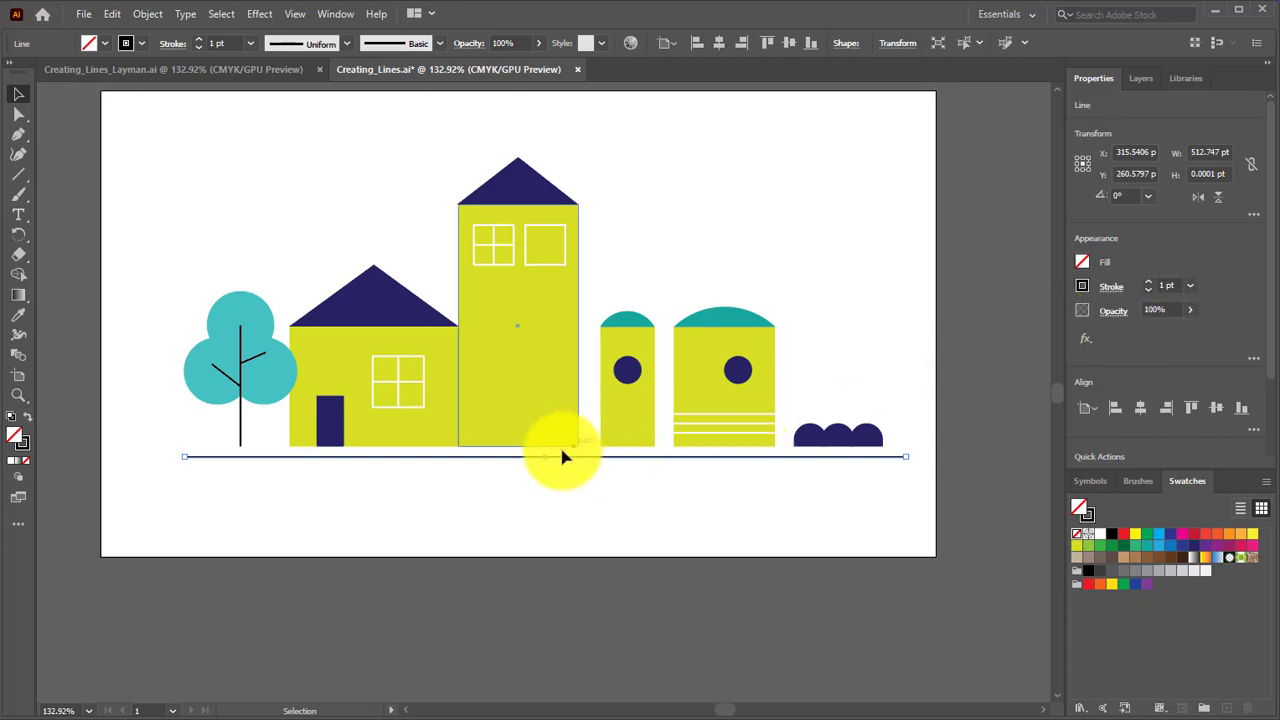
Set the ground line's stroke weight to 16 pt and nudge the line 1 pt to the left.
click(1191, 288)
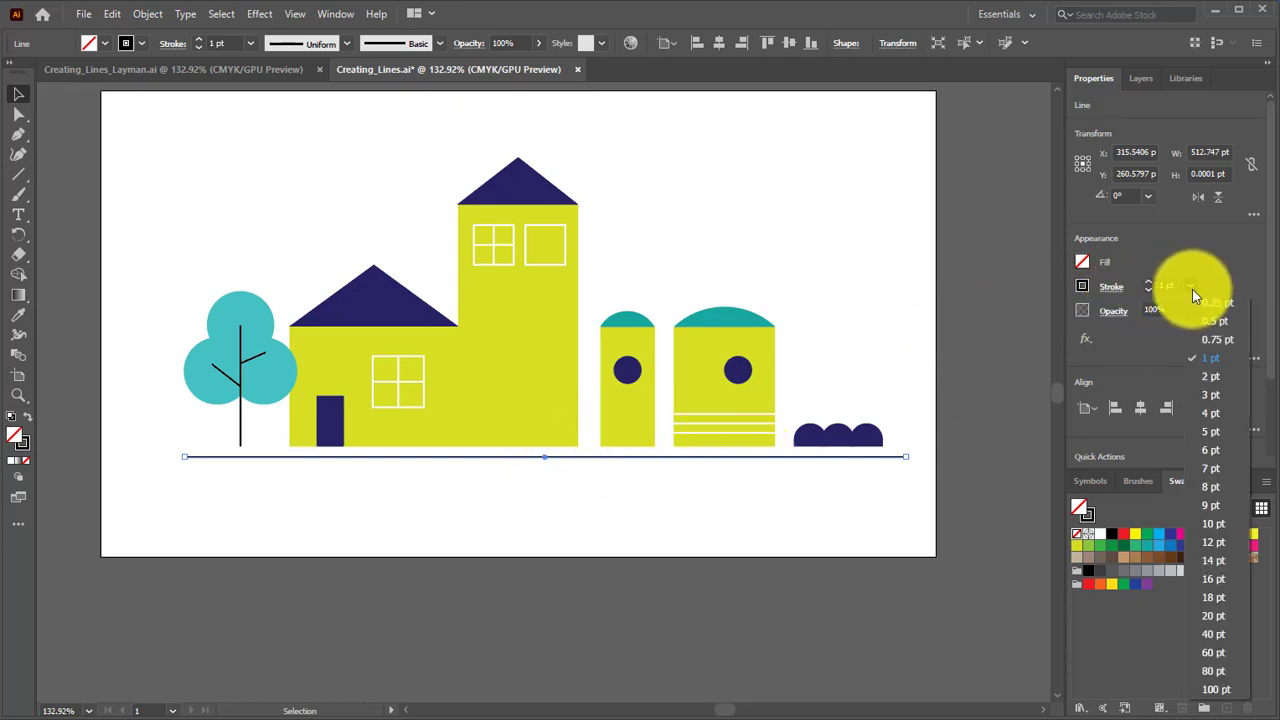
click(1212, 580)
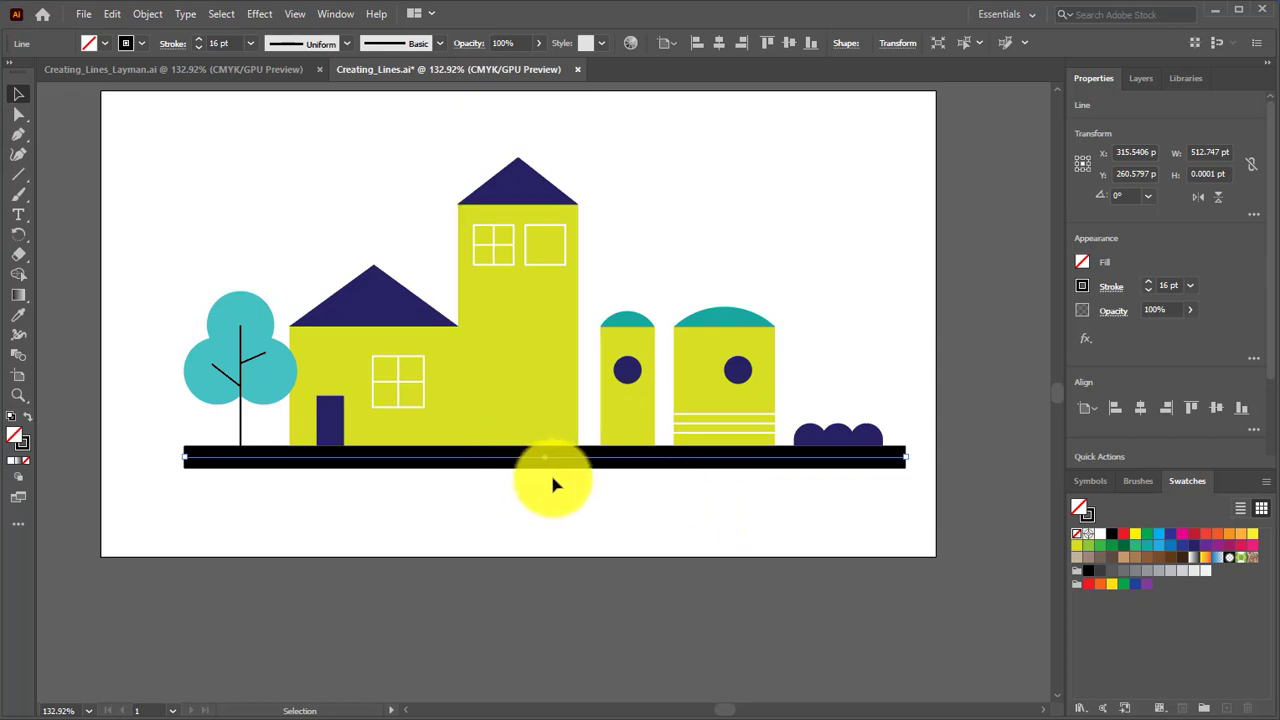
key(Down)
key(Up)
key(Down)
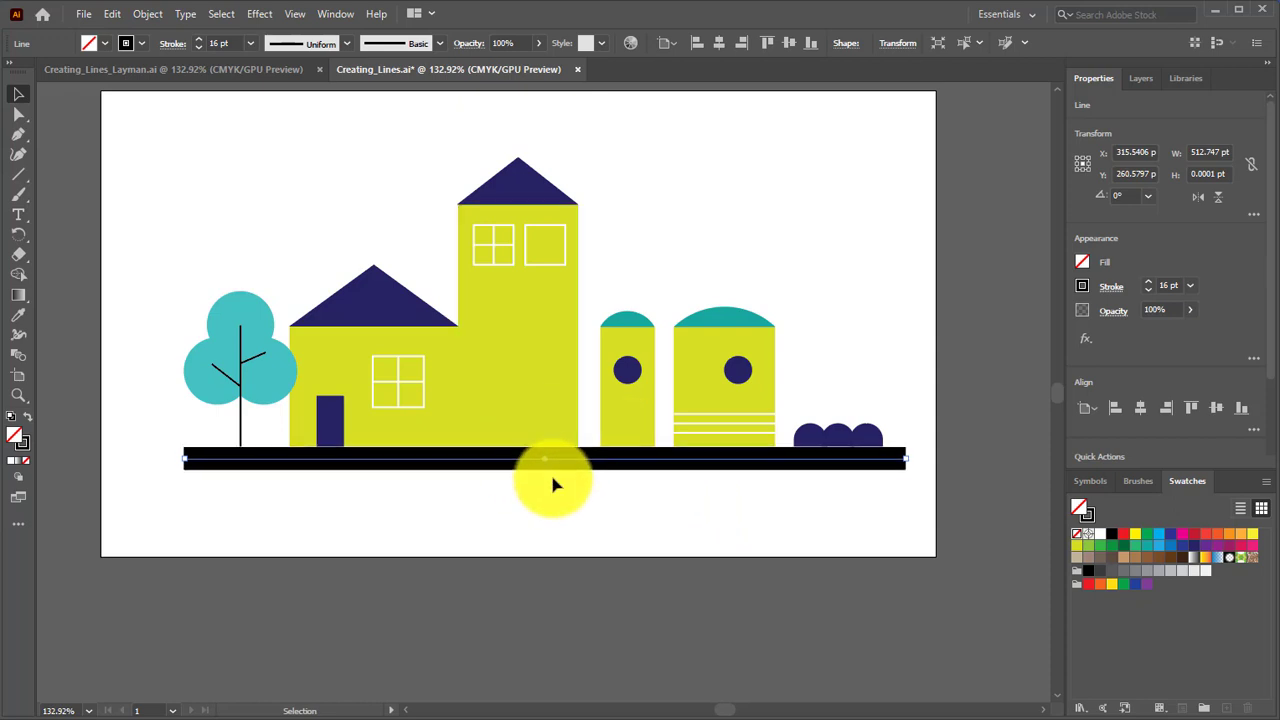
key(Up)
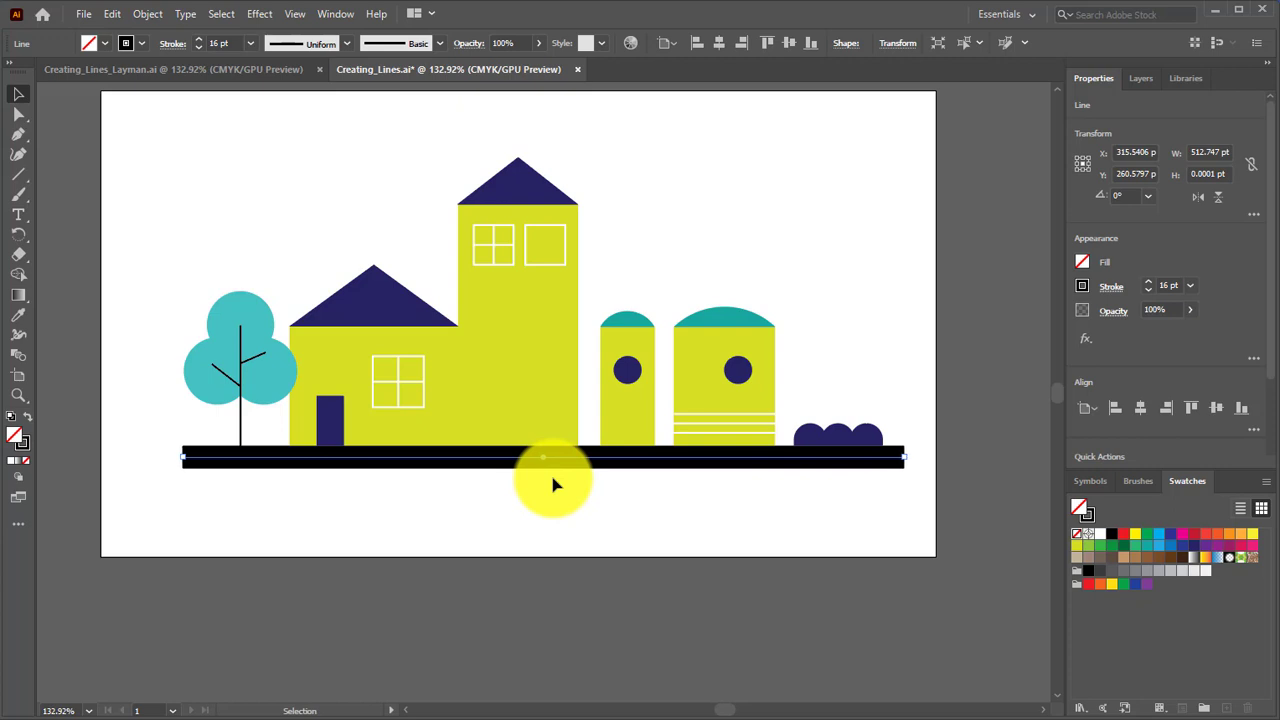
key(Right)
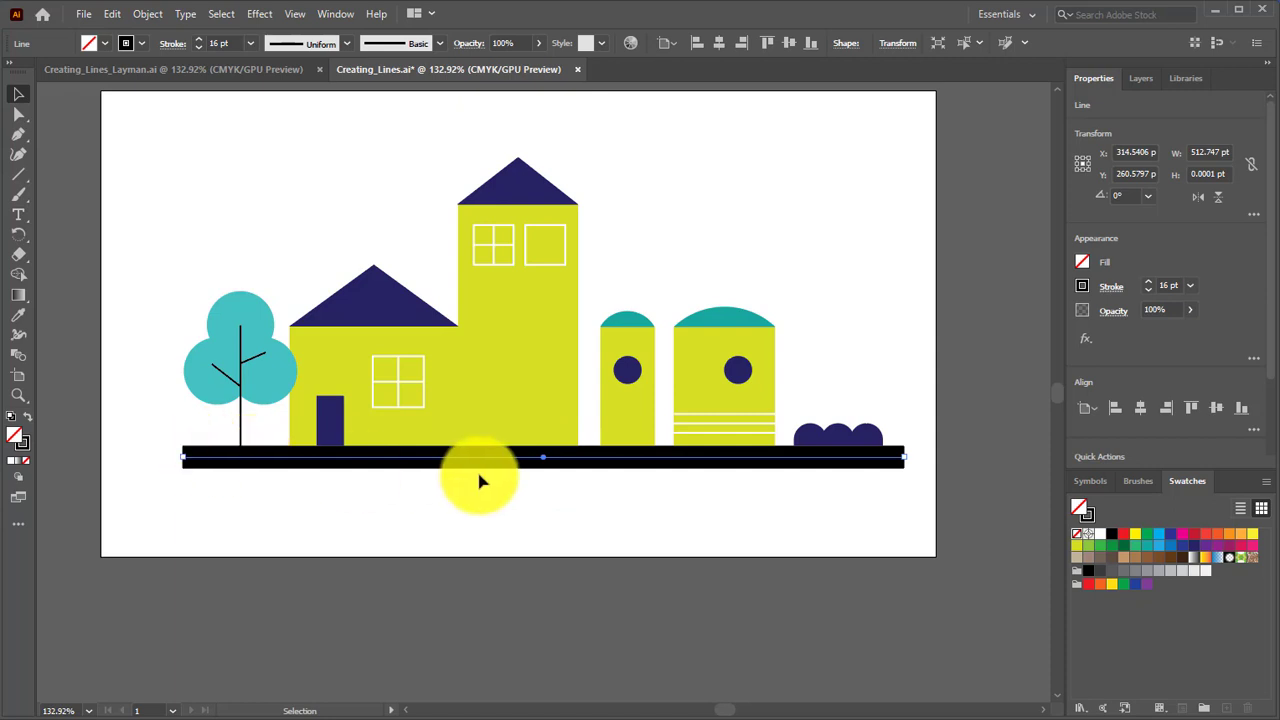
Nudge the ground line down 3 pt and back up against the buildings' base.
key(Down)
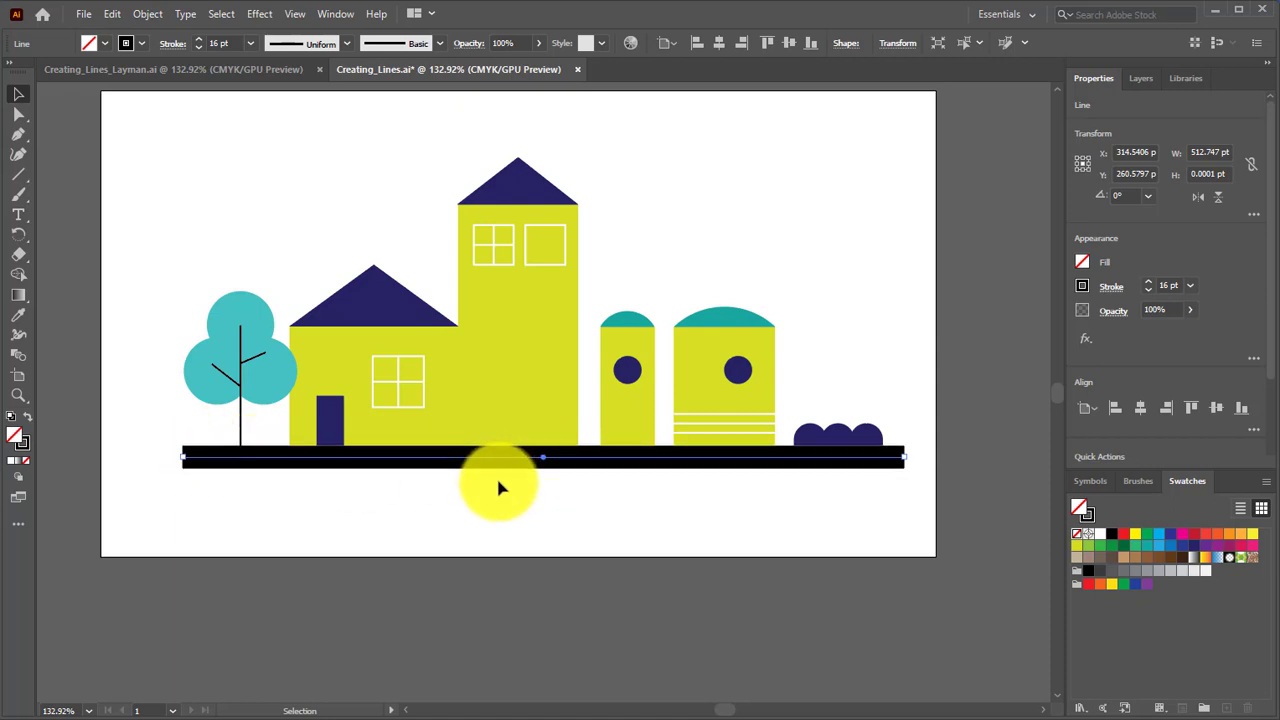
key(Down)
key(Down)
key(Down)
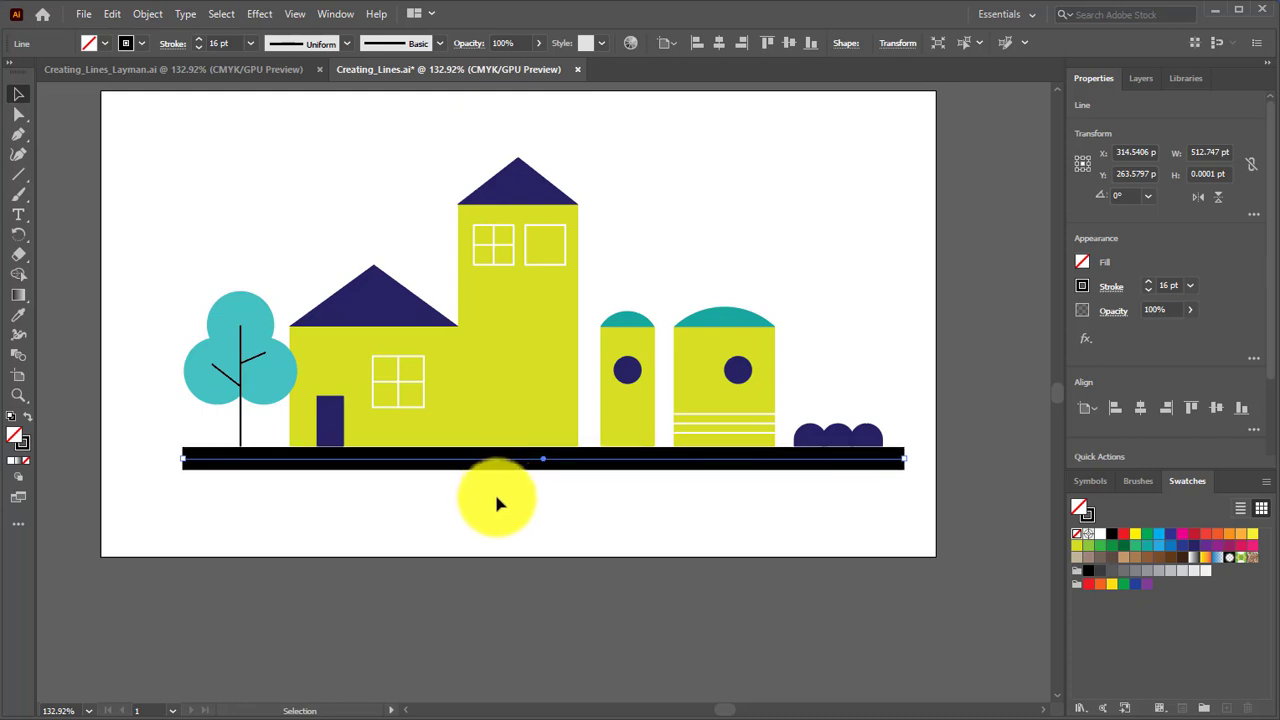
key(Up)
key(Up)
key(Up)
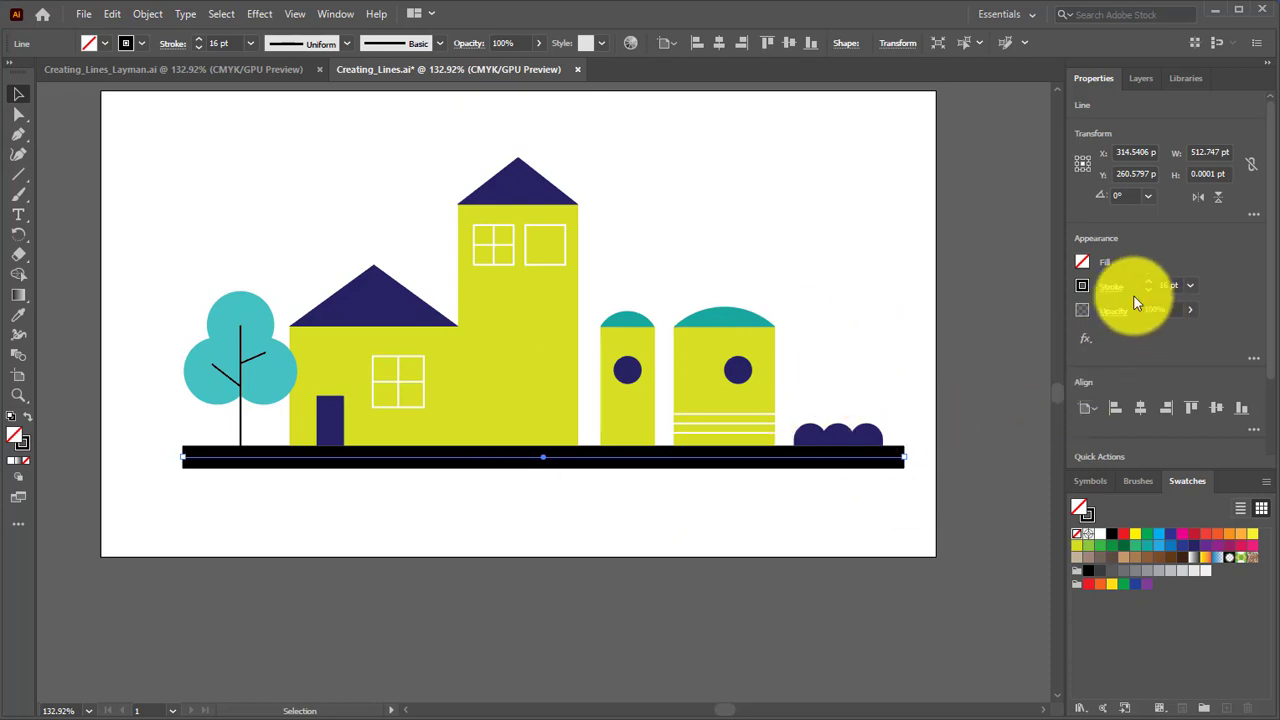
Set the ground line's stroke colour to green.
click(1084, 288)
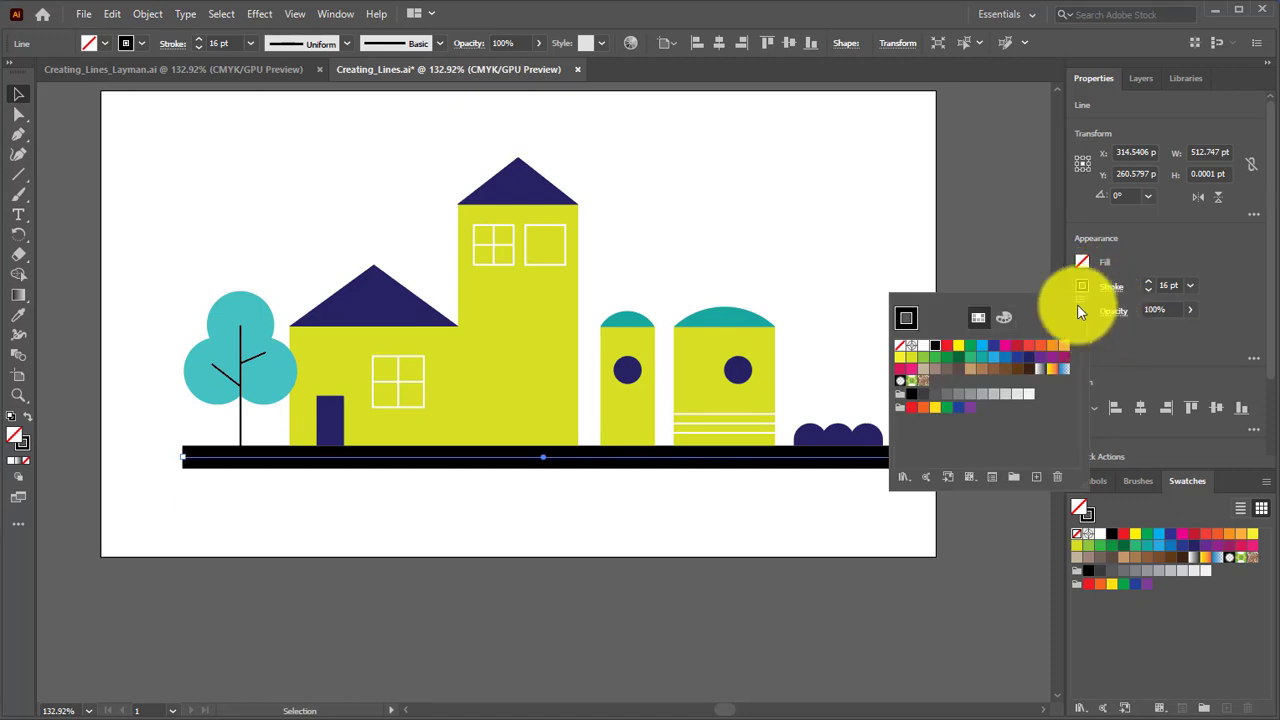
click(945, 359)
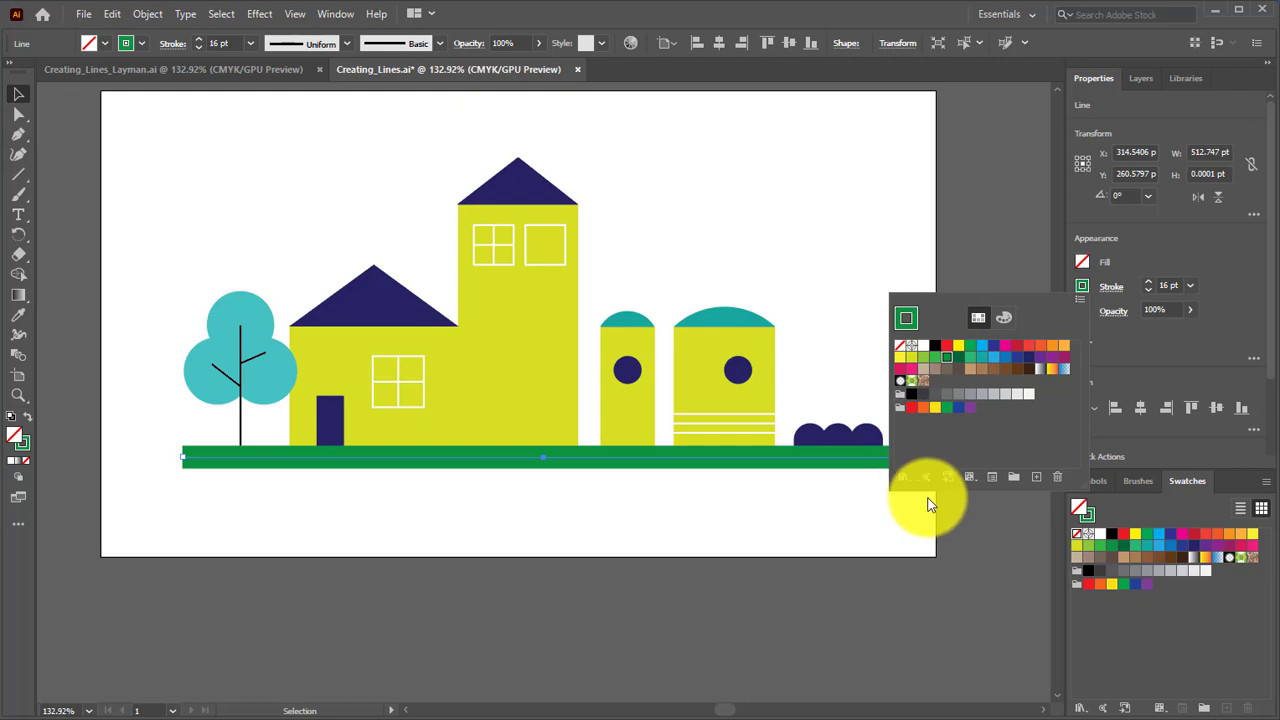
click(1040, 253)
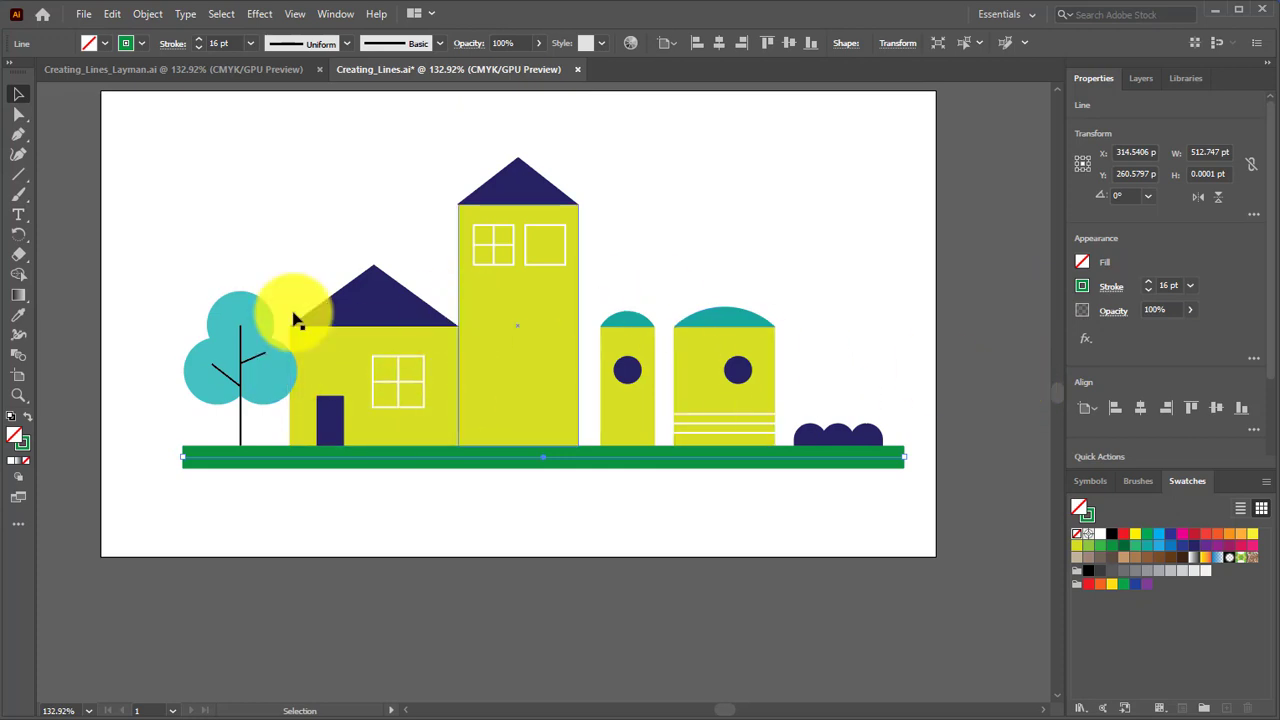
Draw a horizontal line about 120 pt long across the left house just below its roof, with an 8 pt stroke.
click(18, 174)
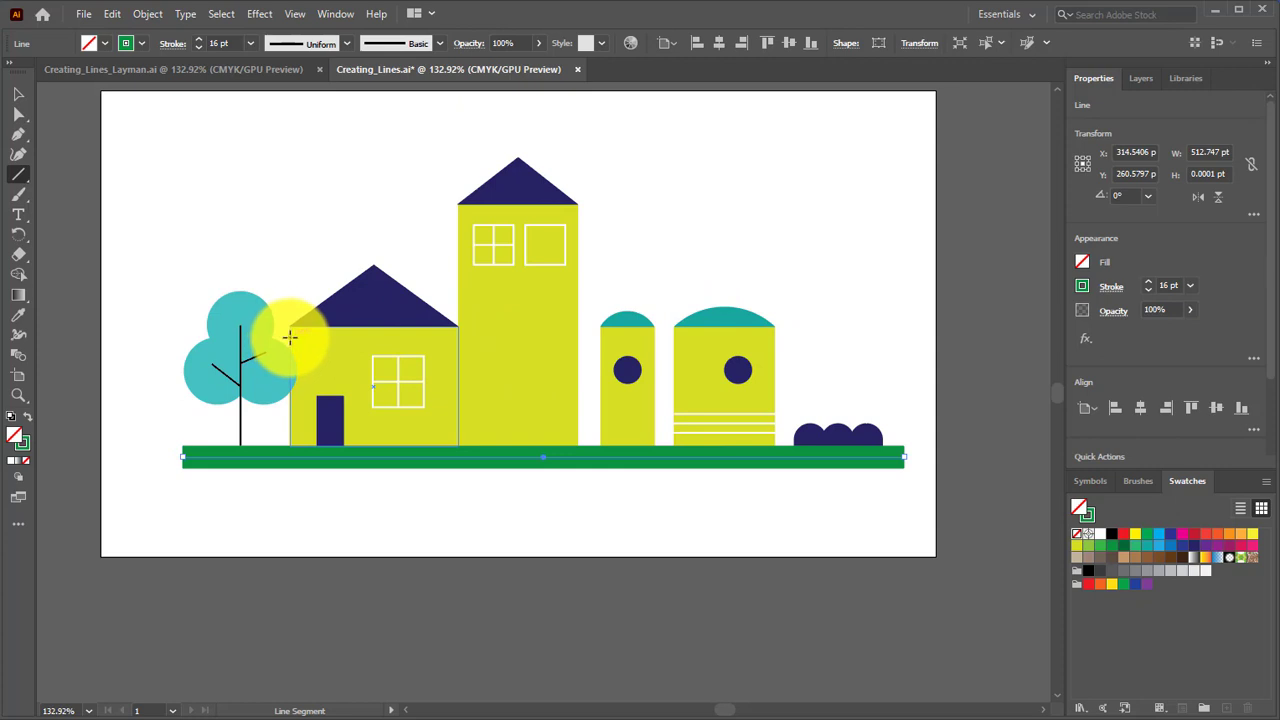
drag(290, 338, 458, 337)
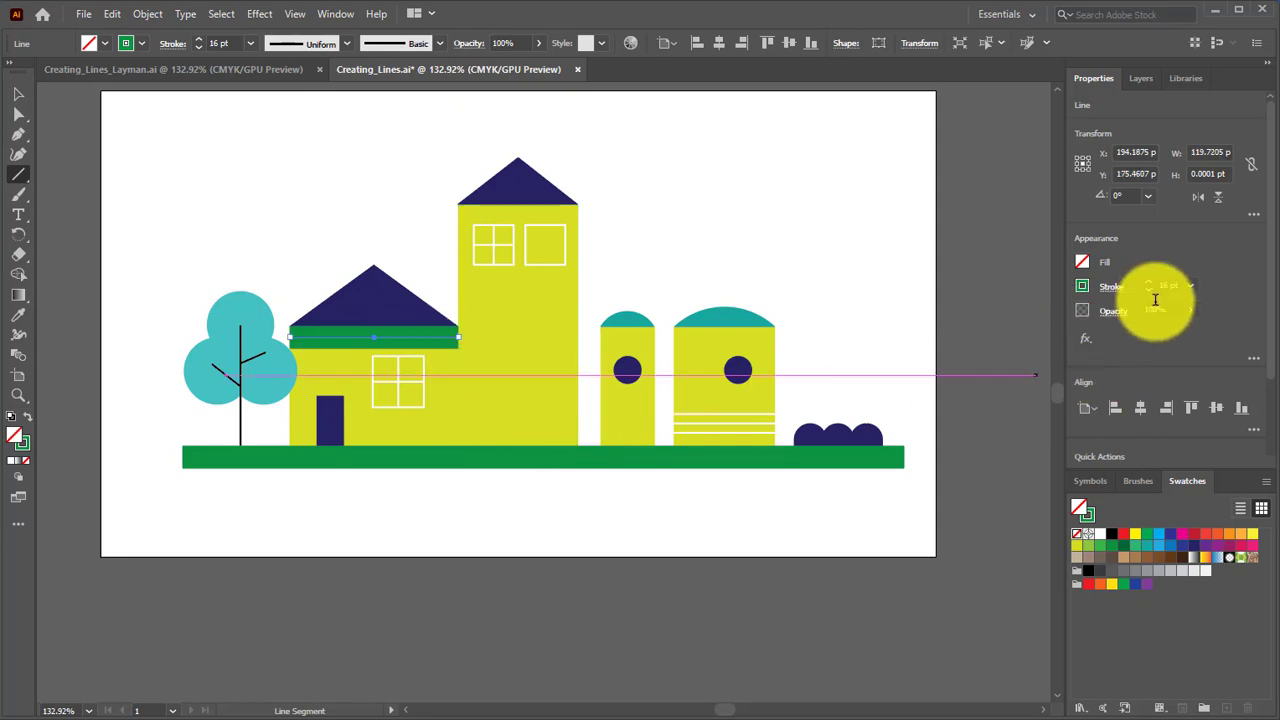
click(1190, 286)
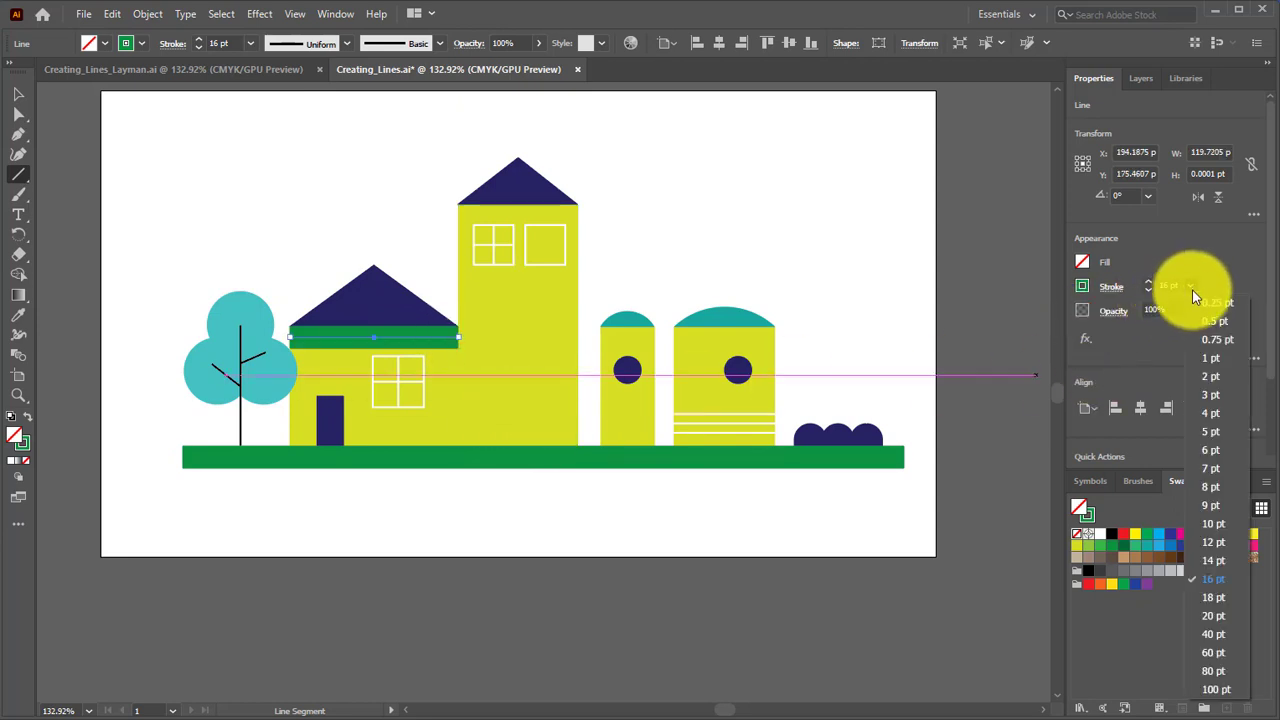
click(1214, 486)
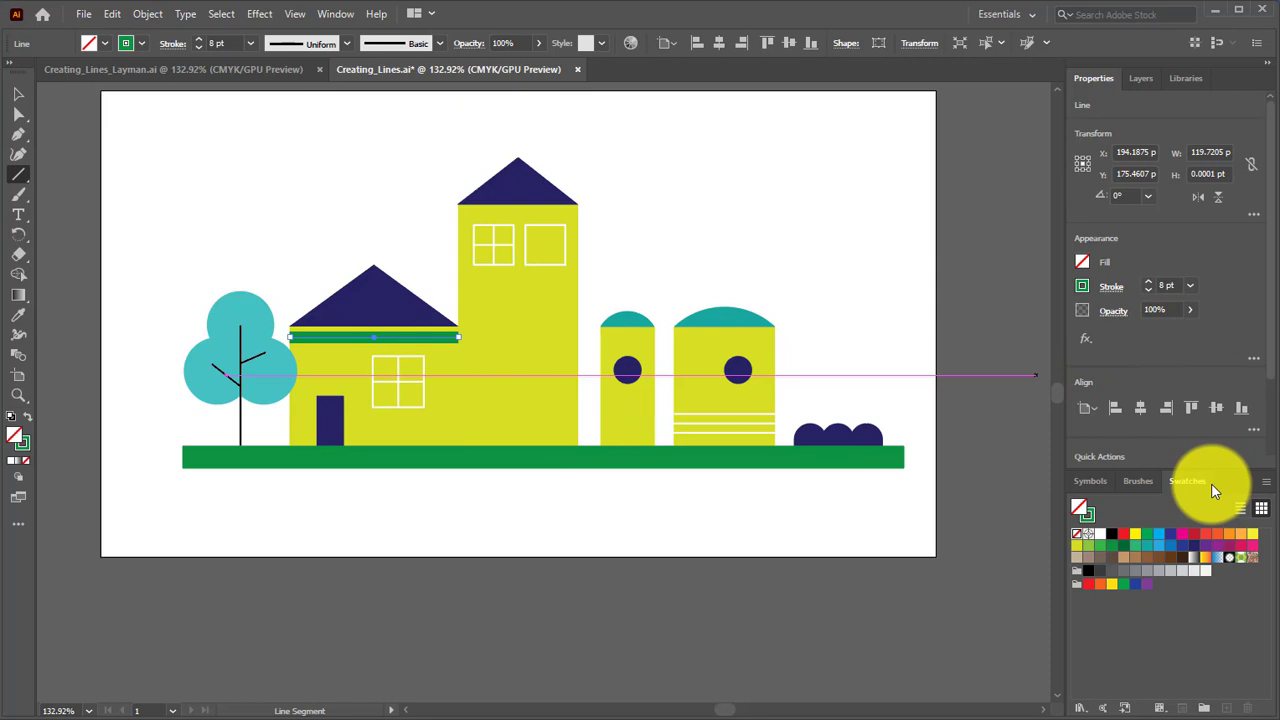
Nudge the left house's trim line up 4 pt so it meets the roof edge.
key(Up)
key(Up)
key(Up)
key(Up)
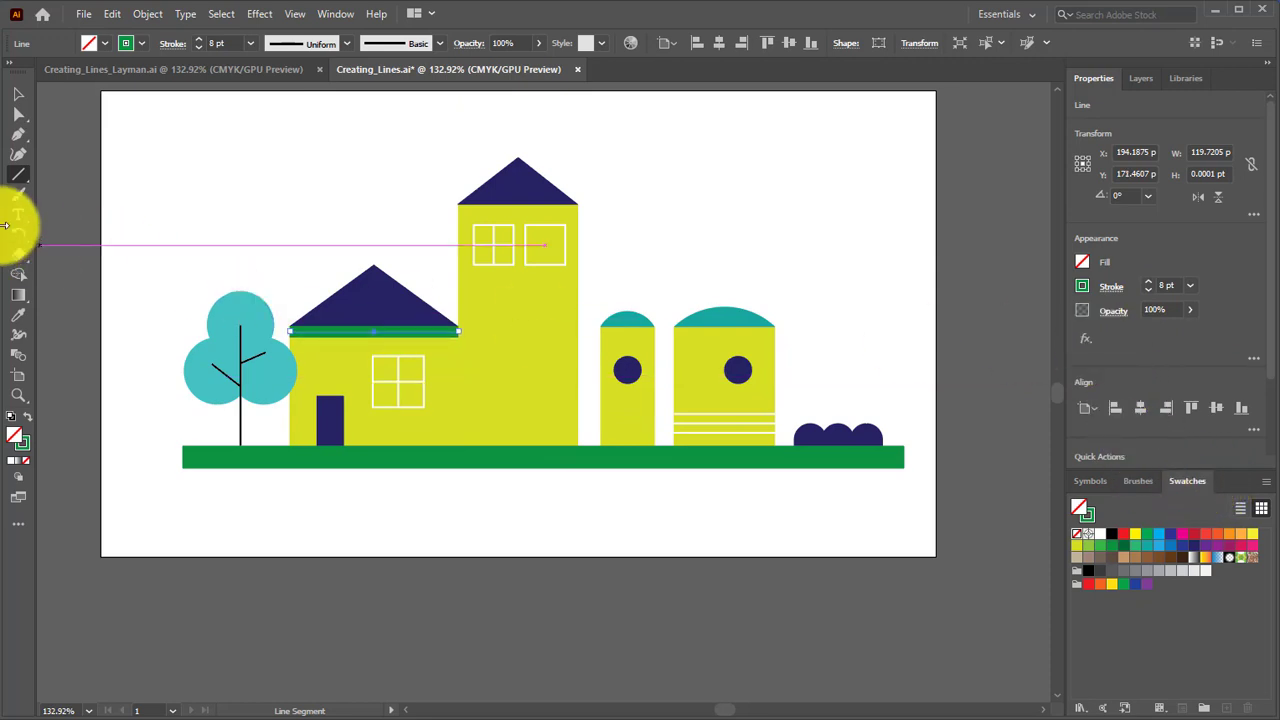
Sample the teal of the wide domed roof with the Eyedropper and add it to the bright colour group in Swatches.
click(13, 325)
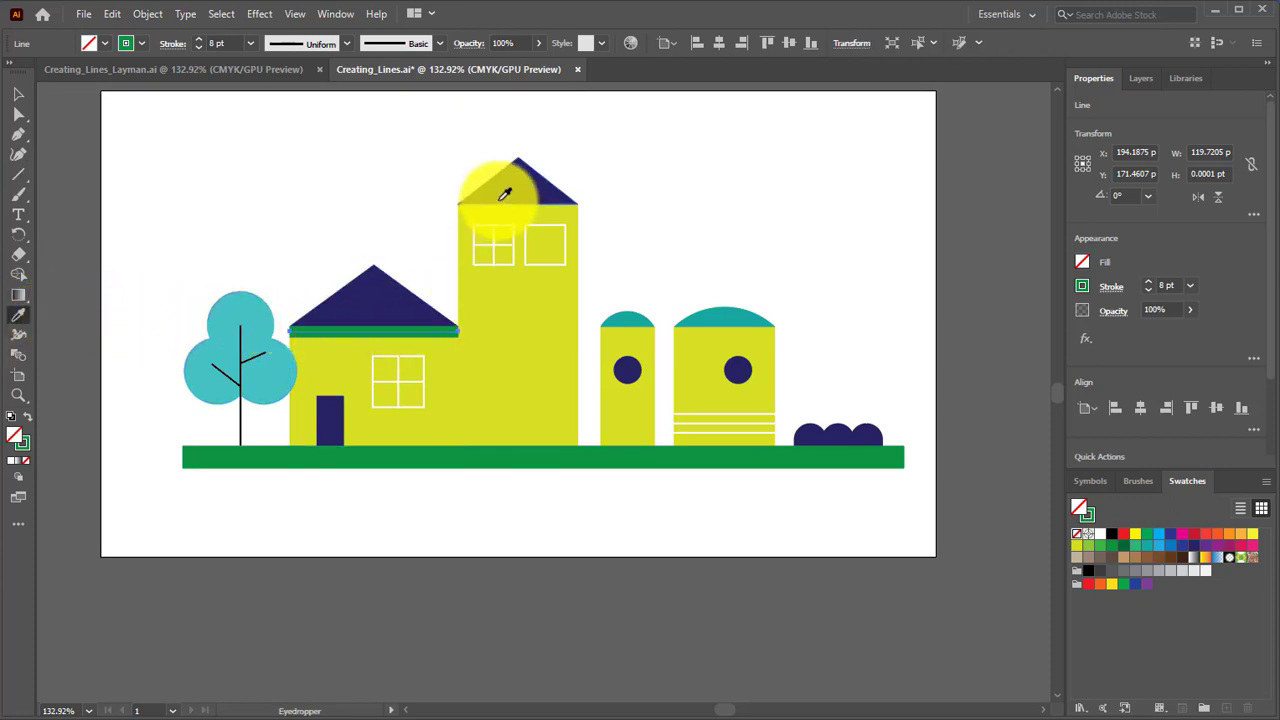
click(712, 313)
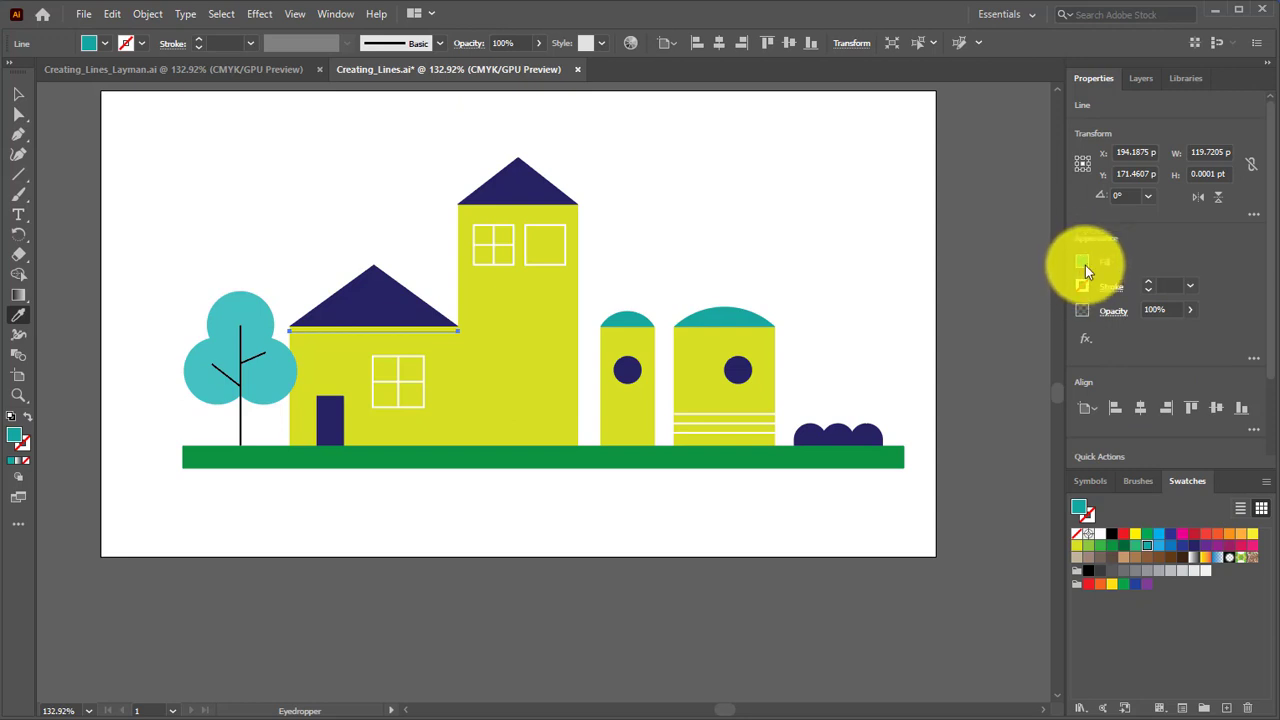
drag(1084, 264, 1156, 585)
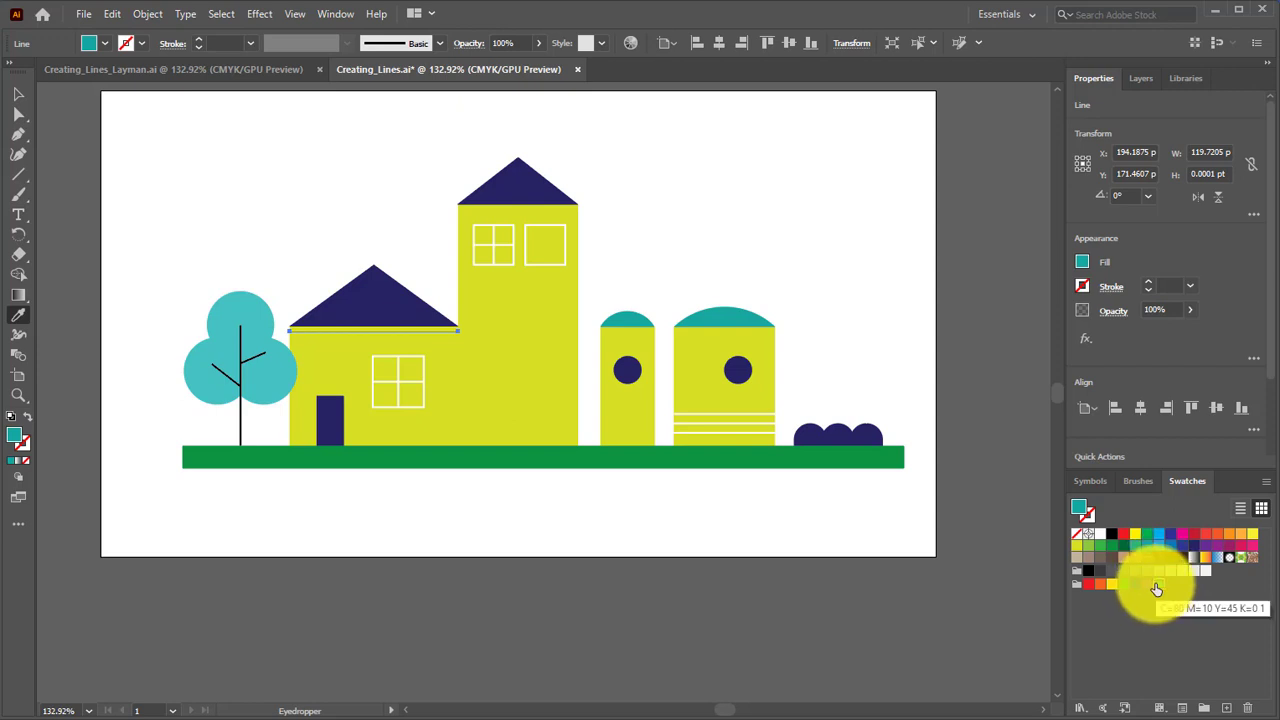
Sample the navy of the tower roof with the Eyedropper and add it after the teal in the same swatch group.
click(521, 195)
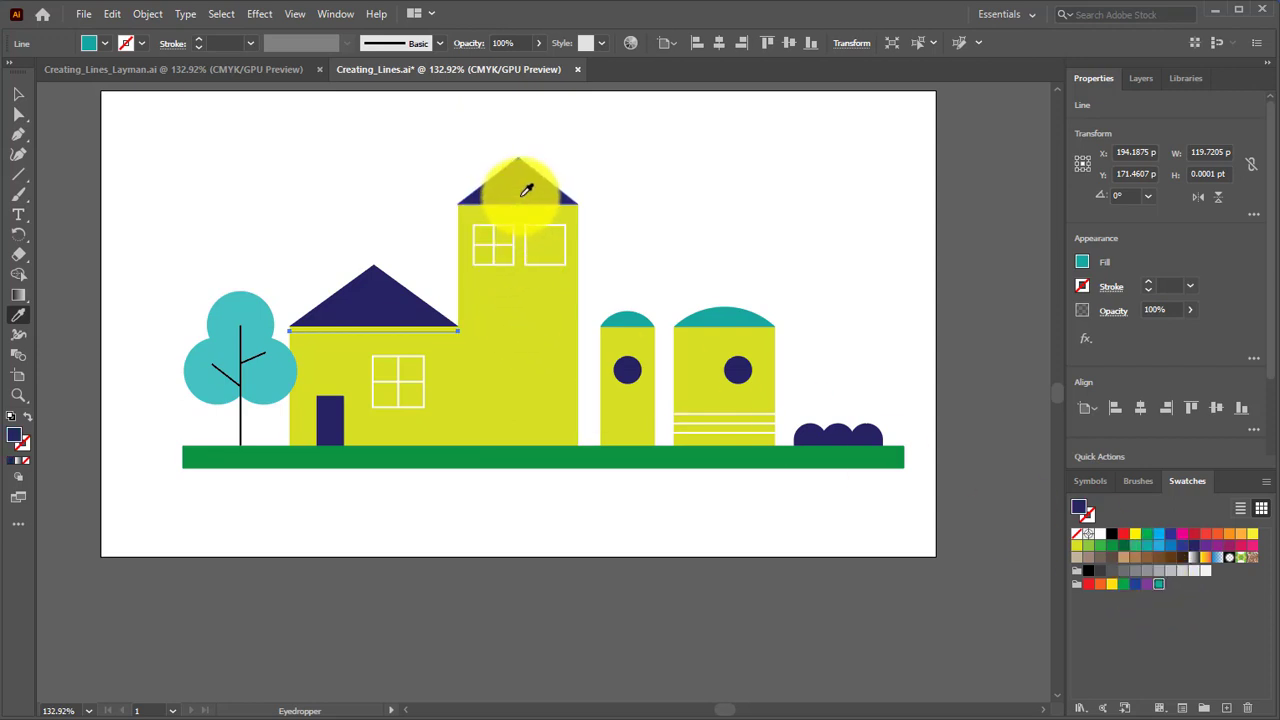
click(521, 196)
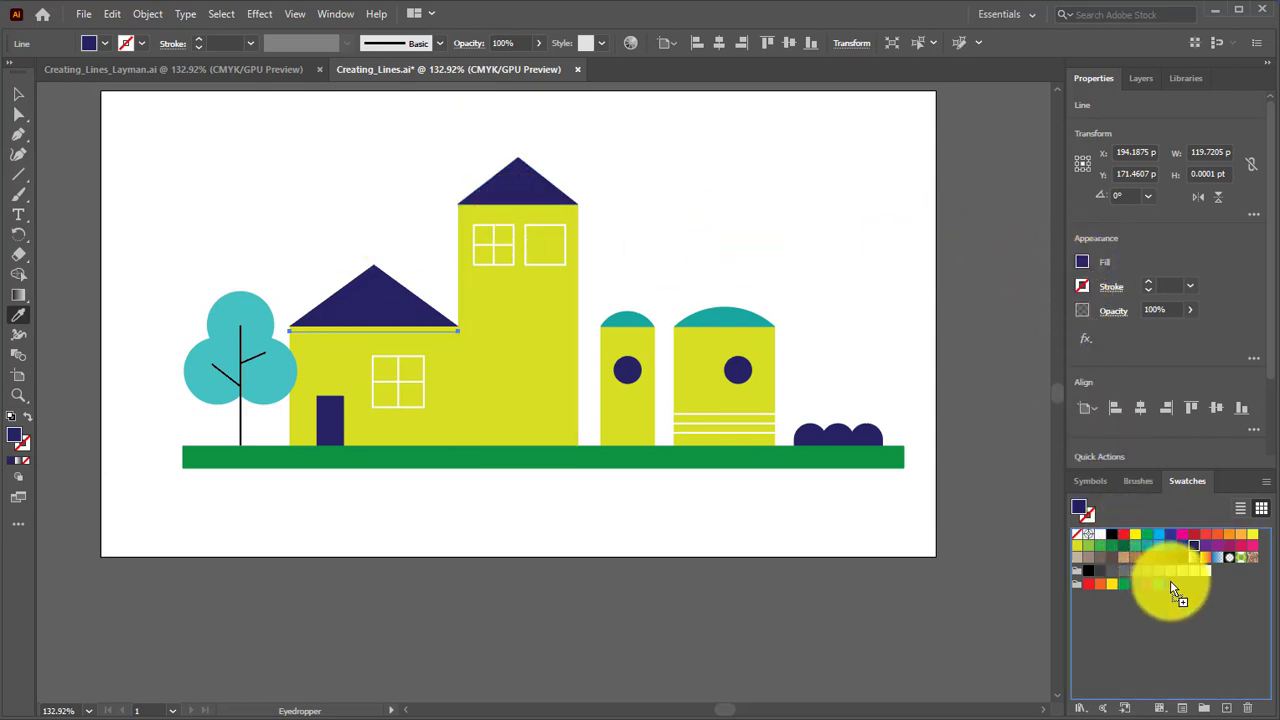
drag(1171, 583, 1165, 590)
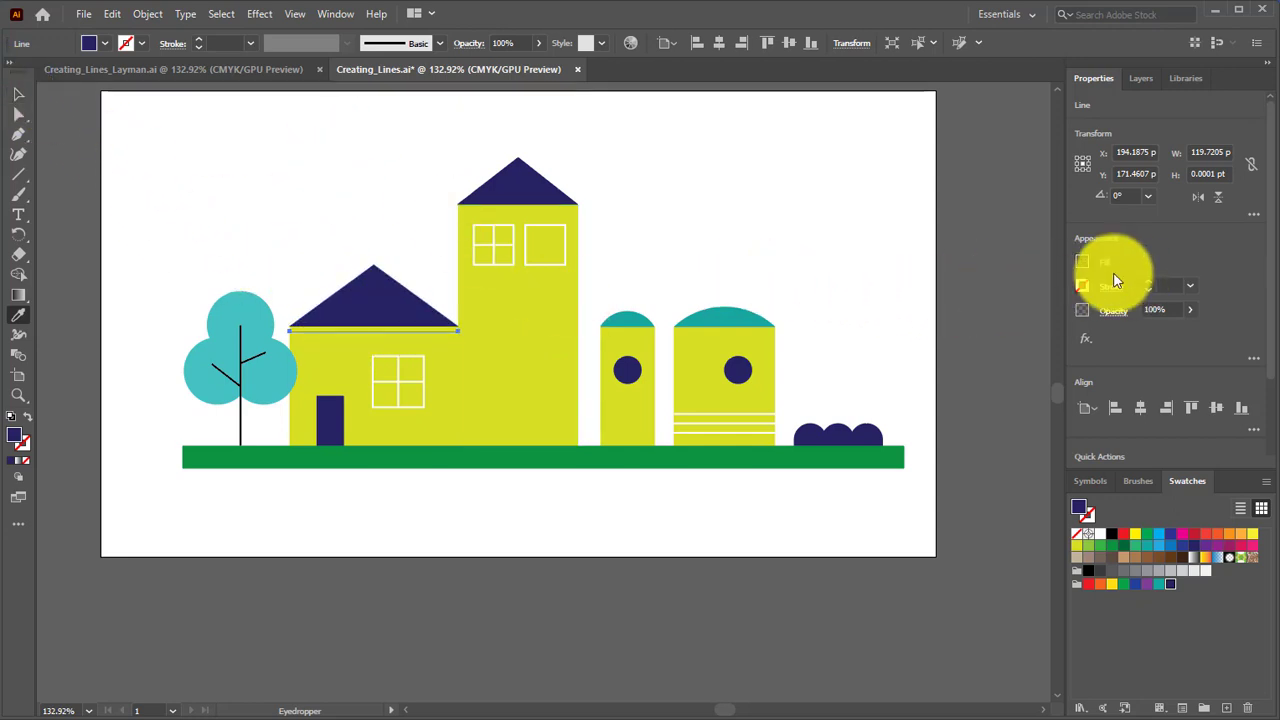
Give the left house's trim line an 8 pt stroke in the teal swatch of the bright colour group.
click(1193, 285)
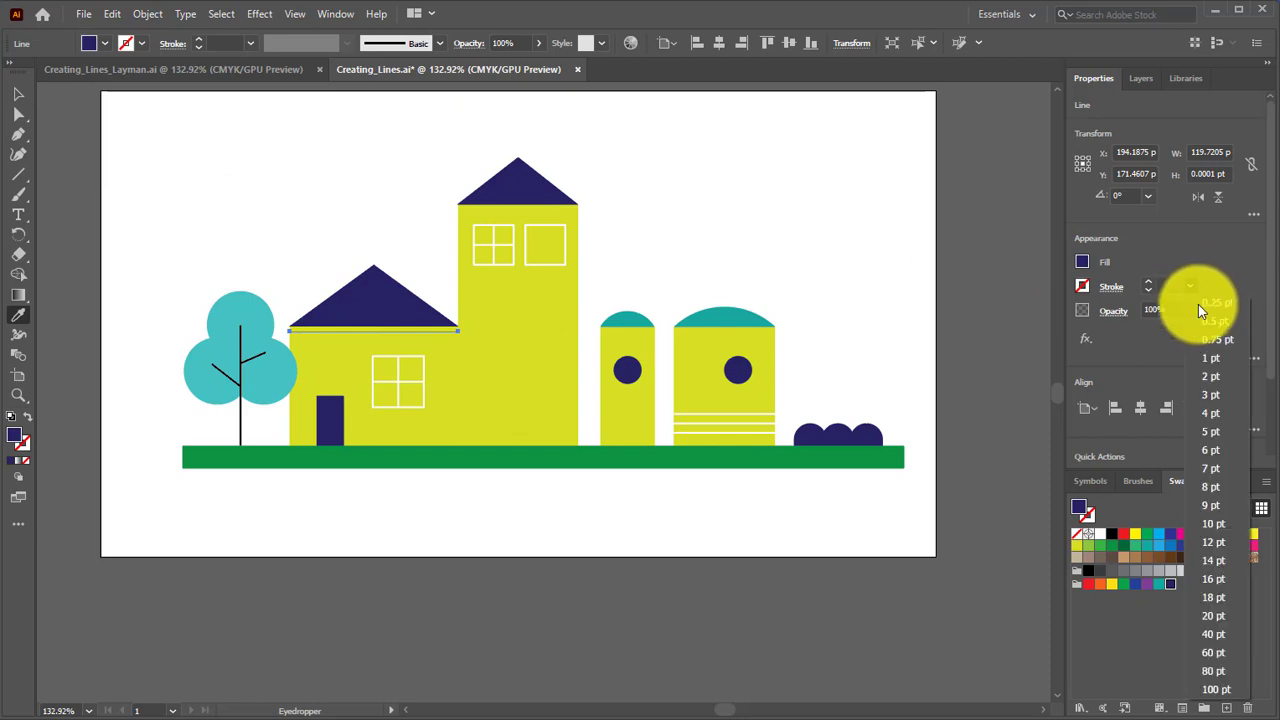
click(1228, 492)
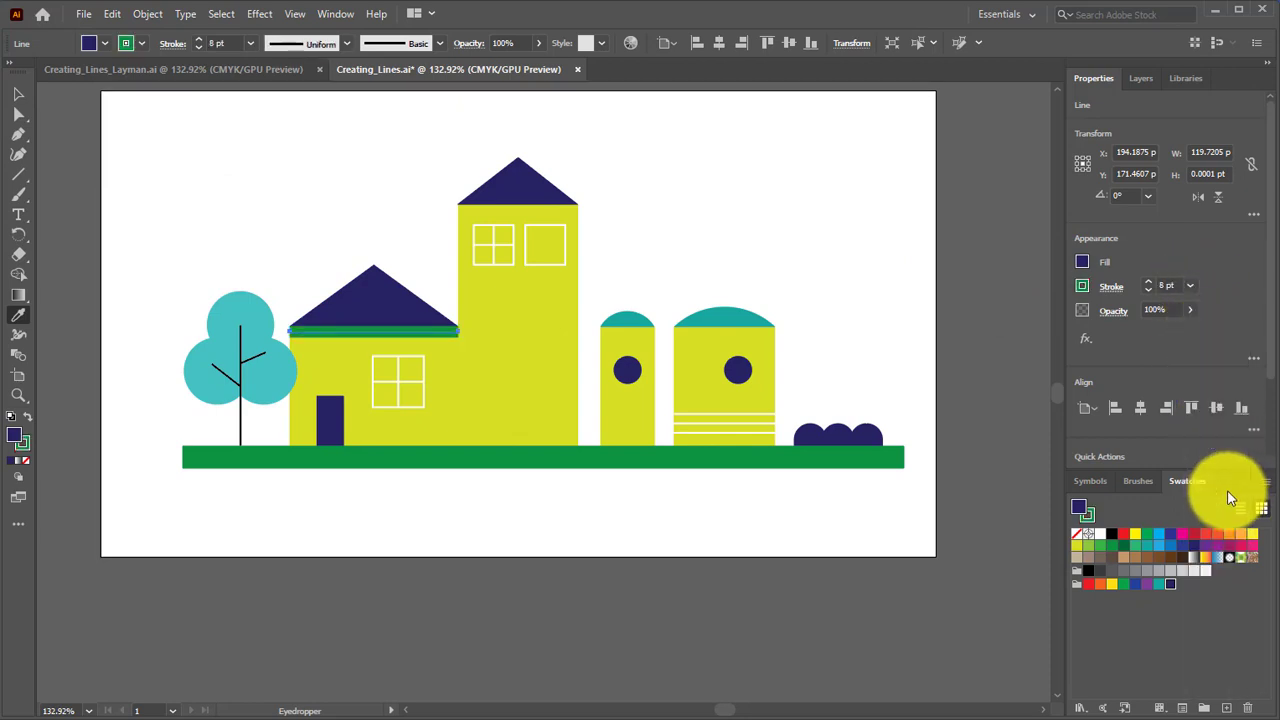
click(1088, 288)
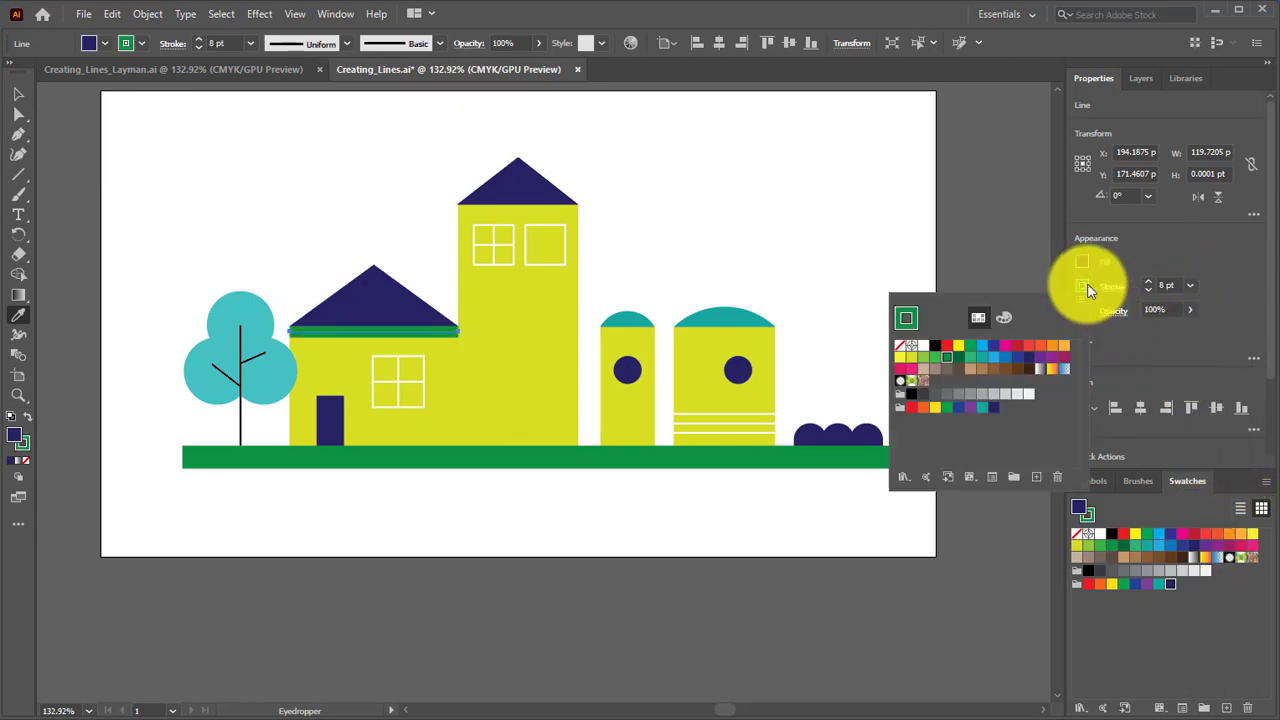
click(984, 407)
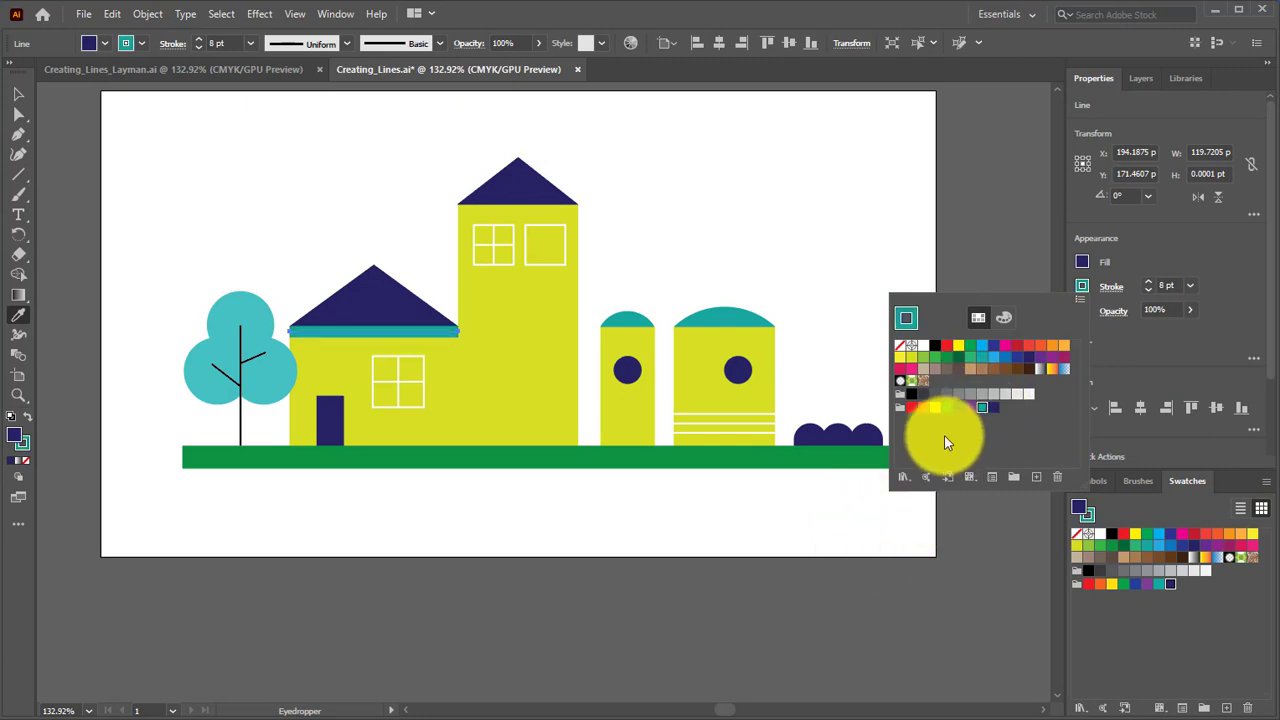
click(17, 92)
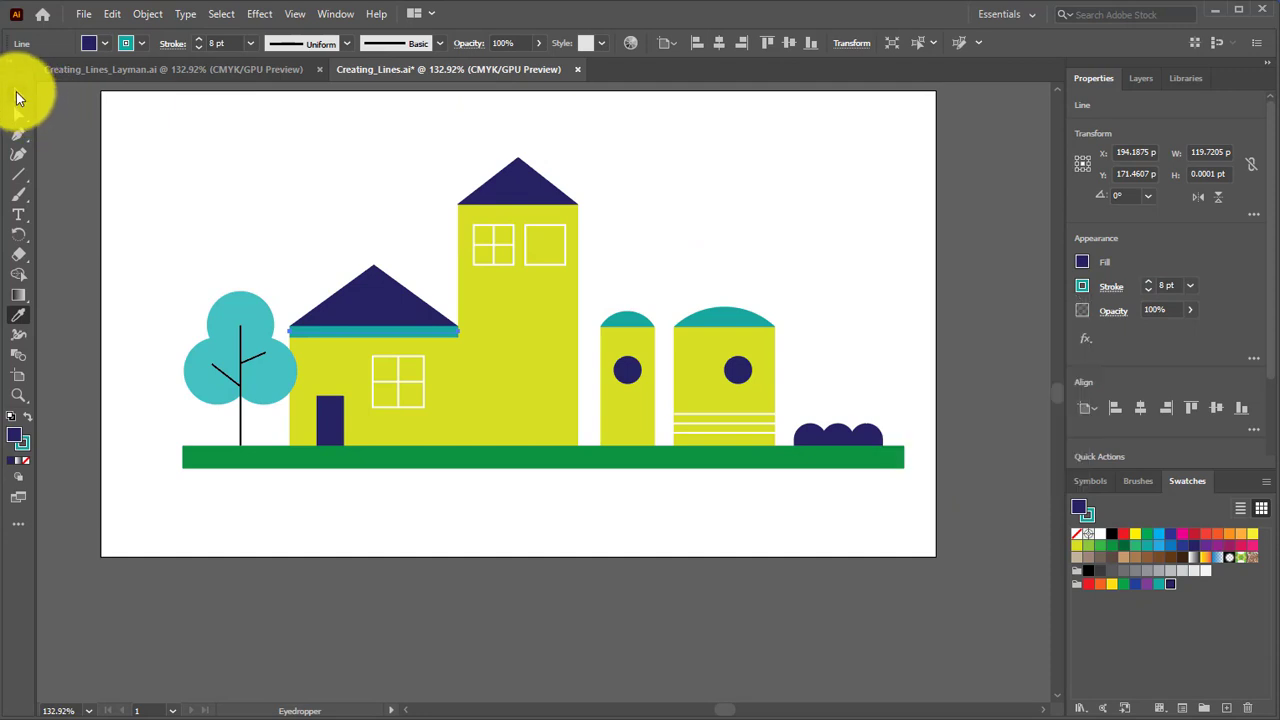
Draw a horizontal teal 8 pt trim line about 85 pt long under the tower roof and nudge it up 1 pt.
click(19, 175)
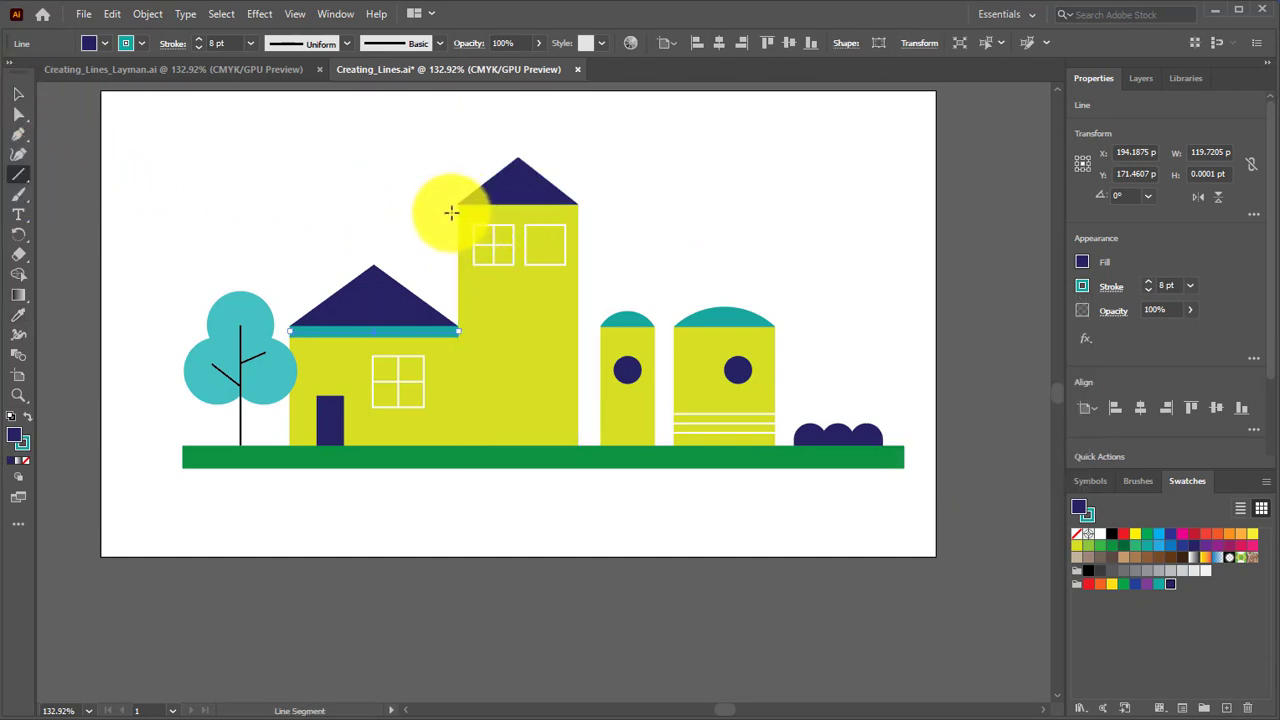
drag(458, 210, 580, 210)
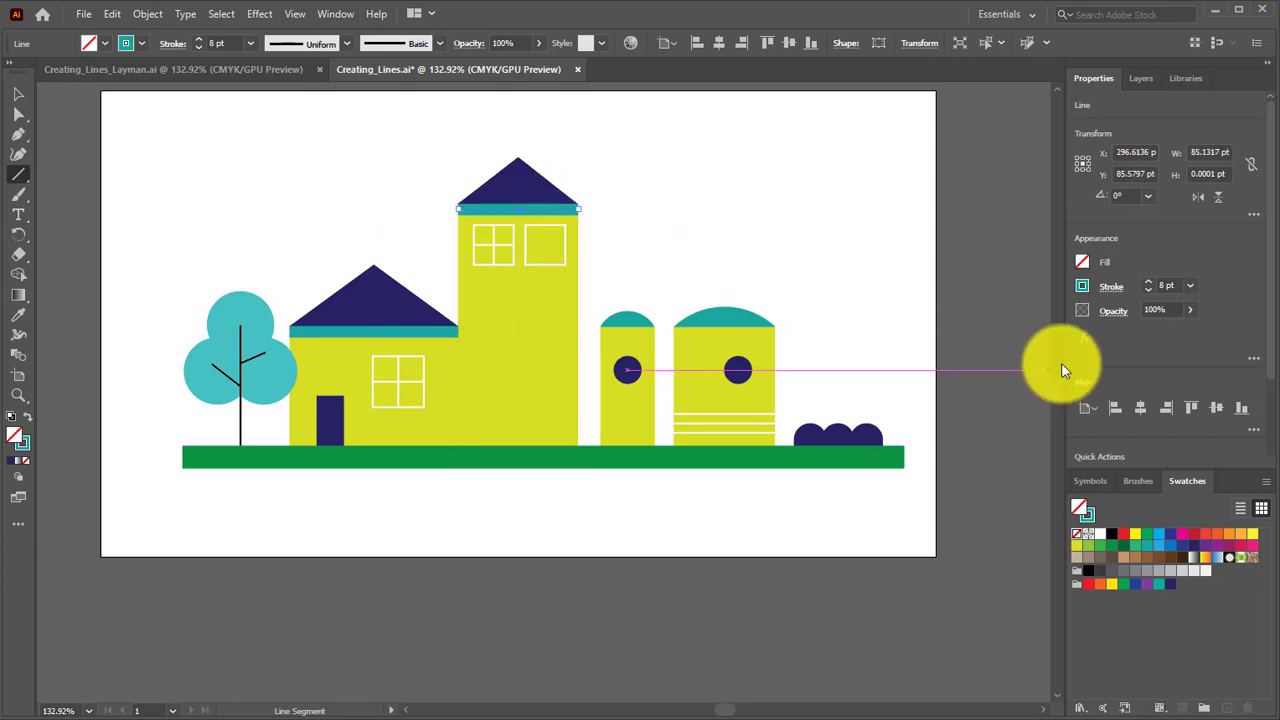
key(Up)
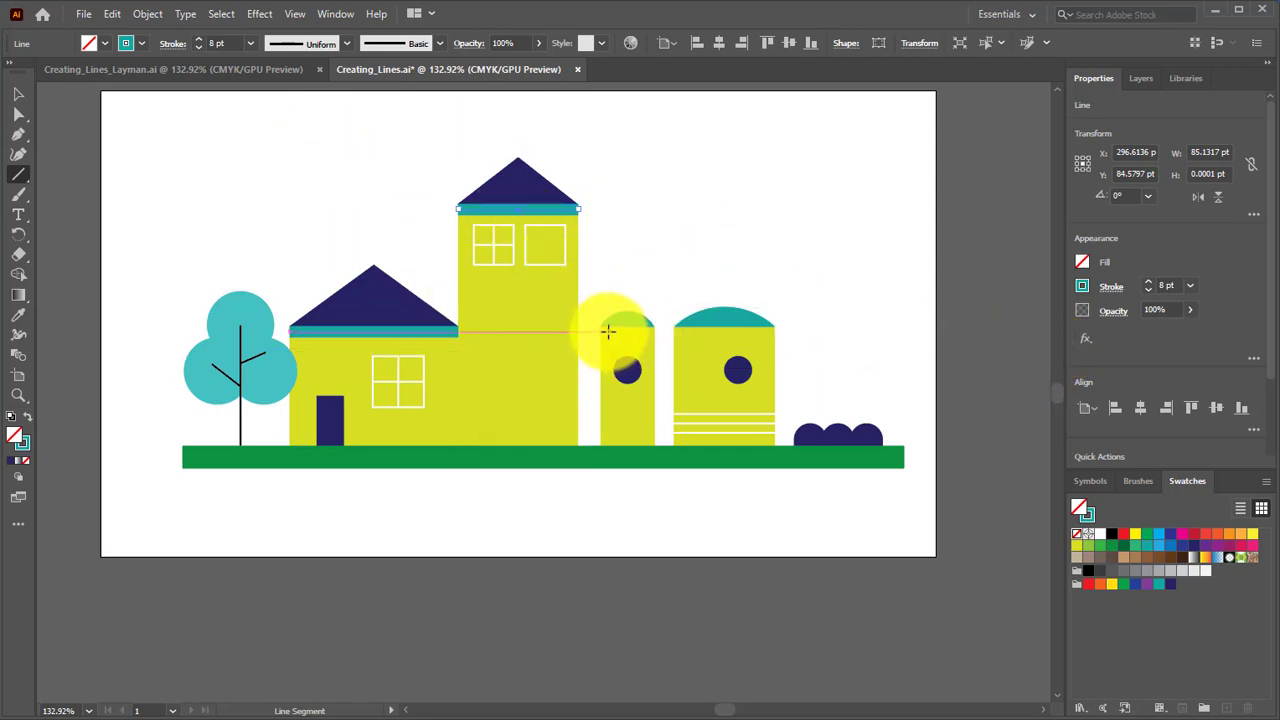
Add a horizontal 8 pt trim line about 38 pt long under the small dome, coloured navy and nudged up 2 pt.
drag(605, 337, 654, 335)
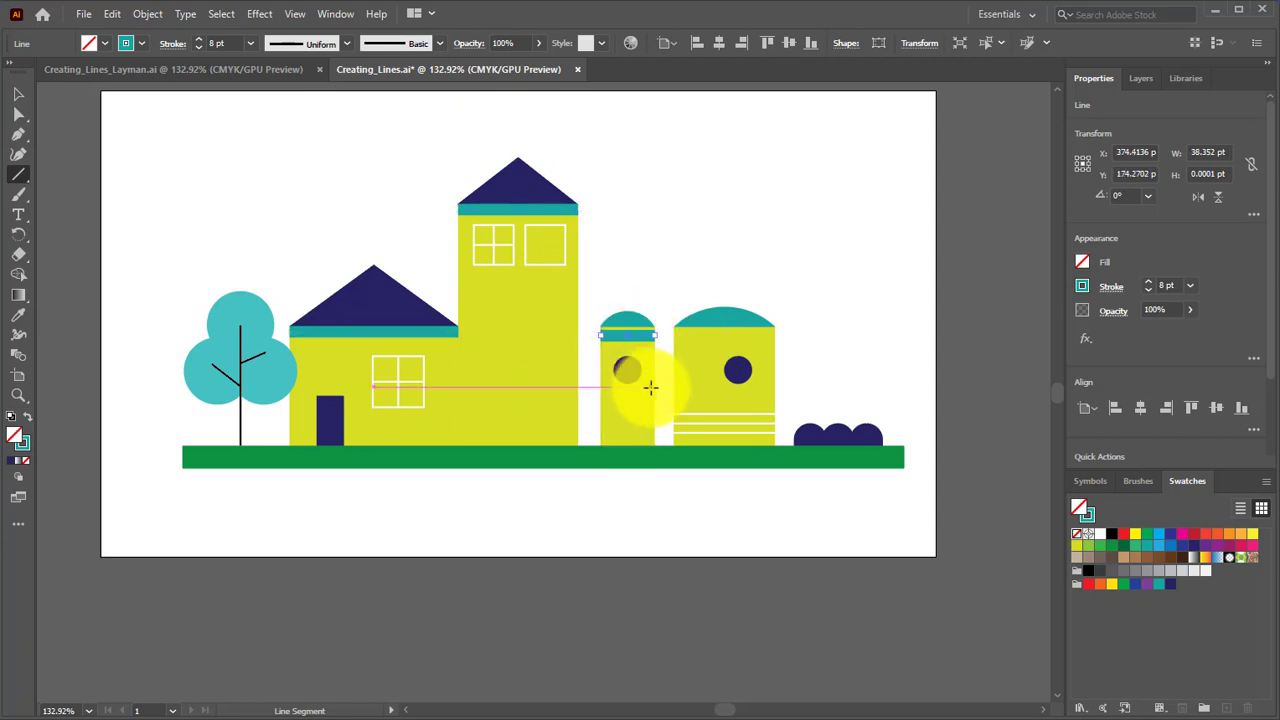
click(1088, 284)
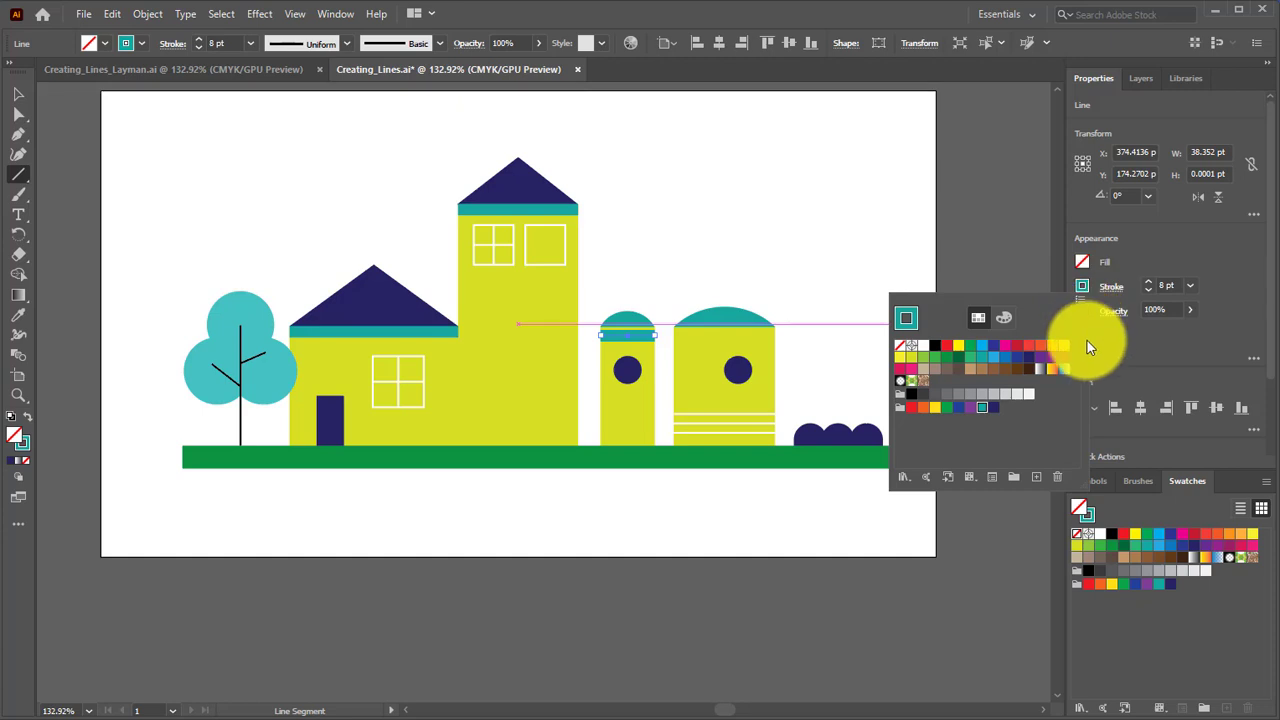
click(995, 408)
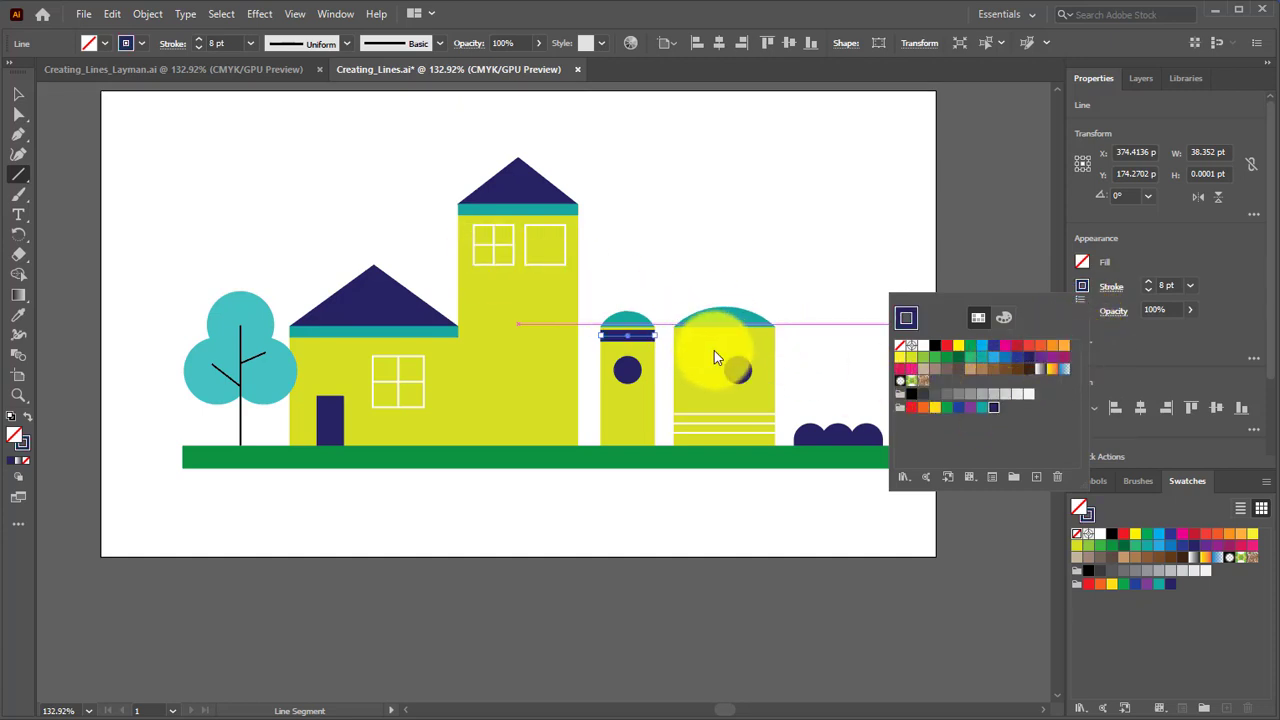
key(Escape)
key(Up)
key(Up)
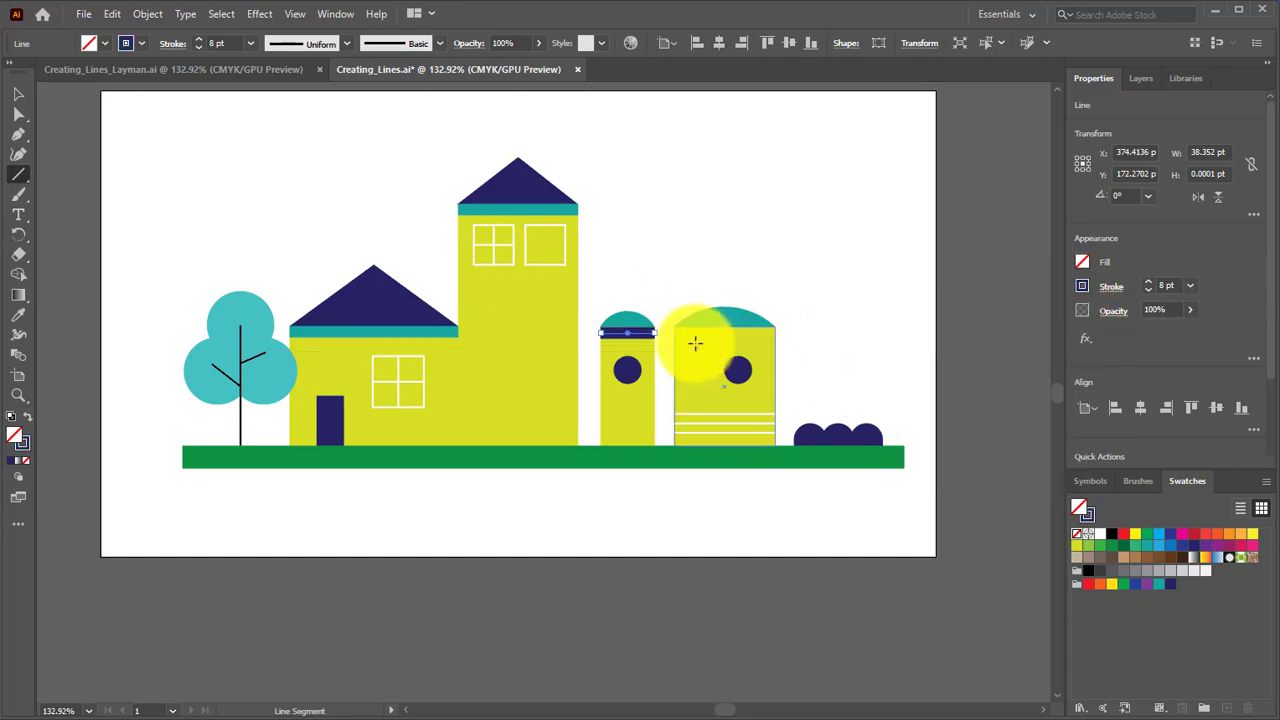
Draw a horizontal navy 8 pt trim line about 72 pt long under the wide dome and nudge it up 3 pt to meet the roof.
drag(658, 333, 776, 336)
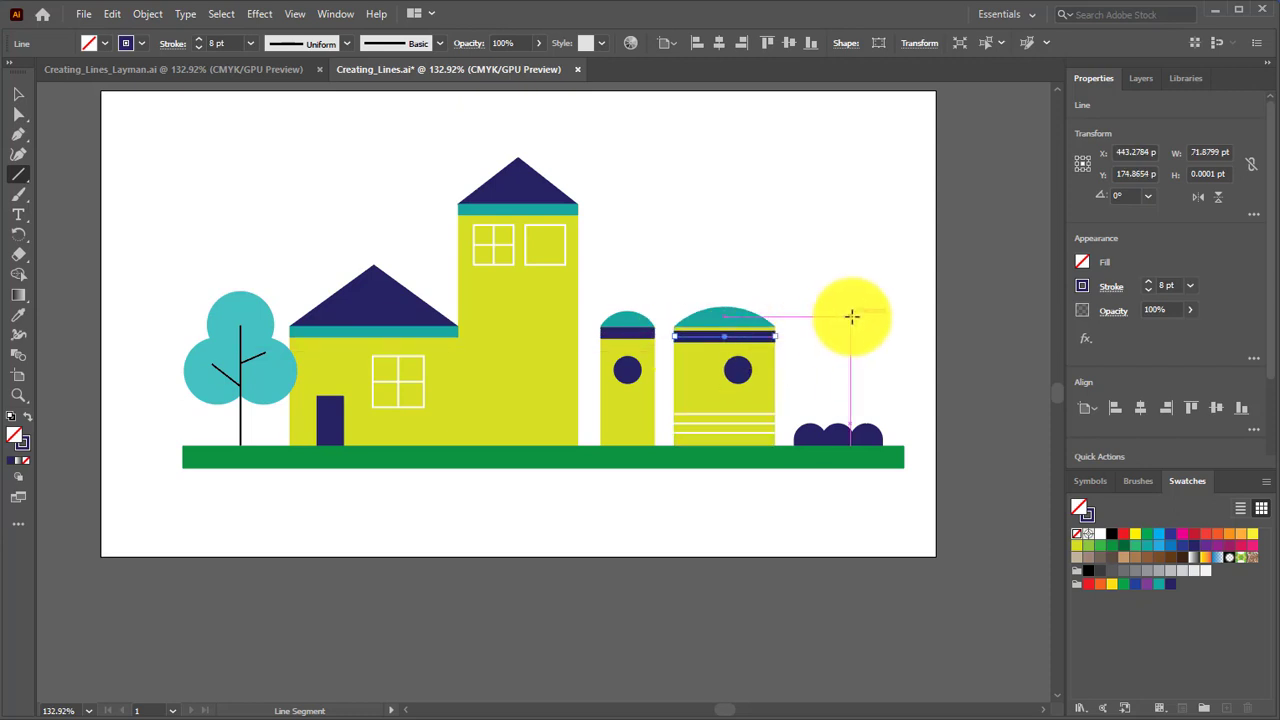
key(Up)
key(Up)
key(Up)
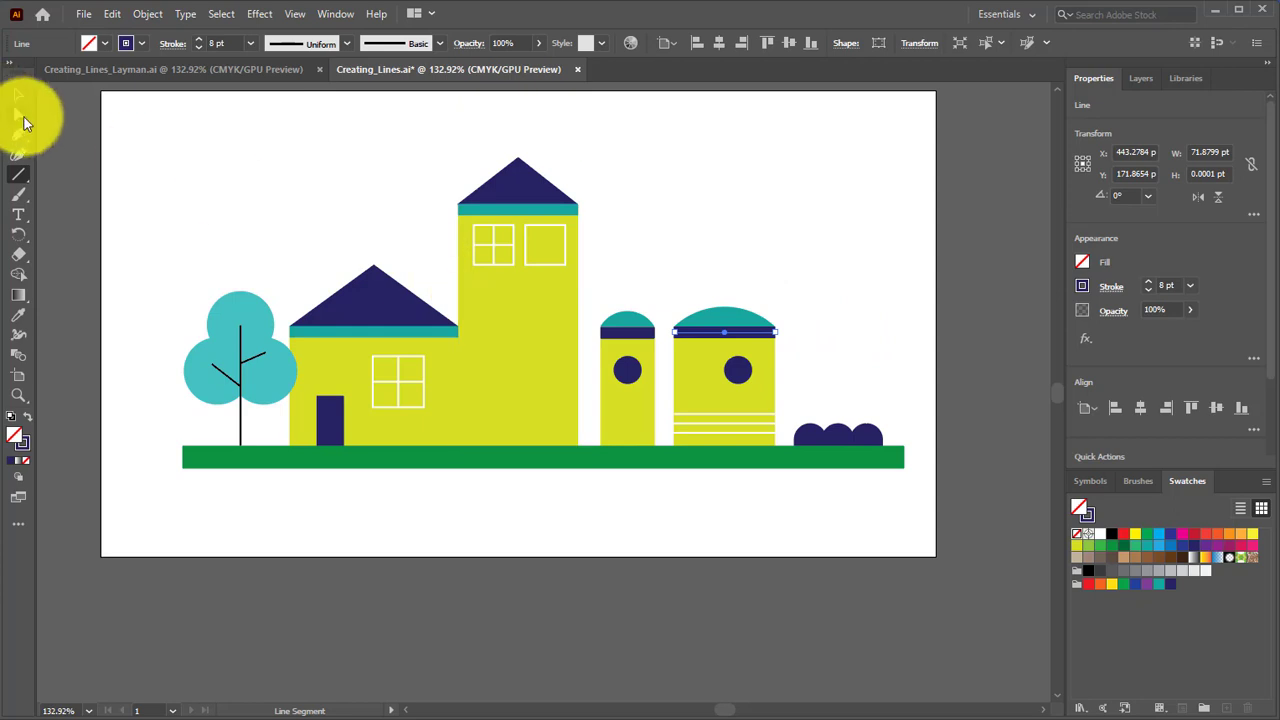
click(18, 94)
click(80, 190)
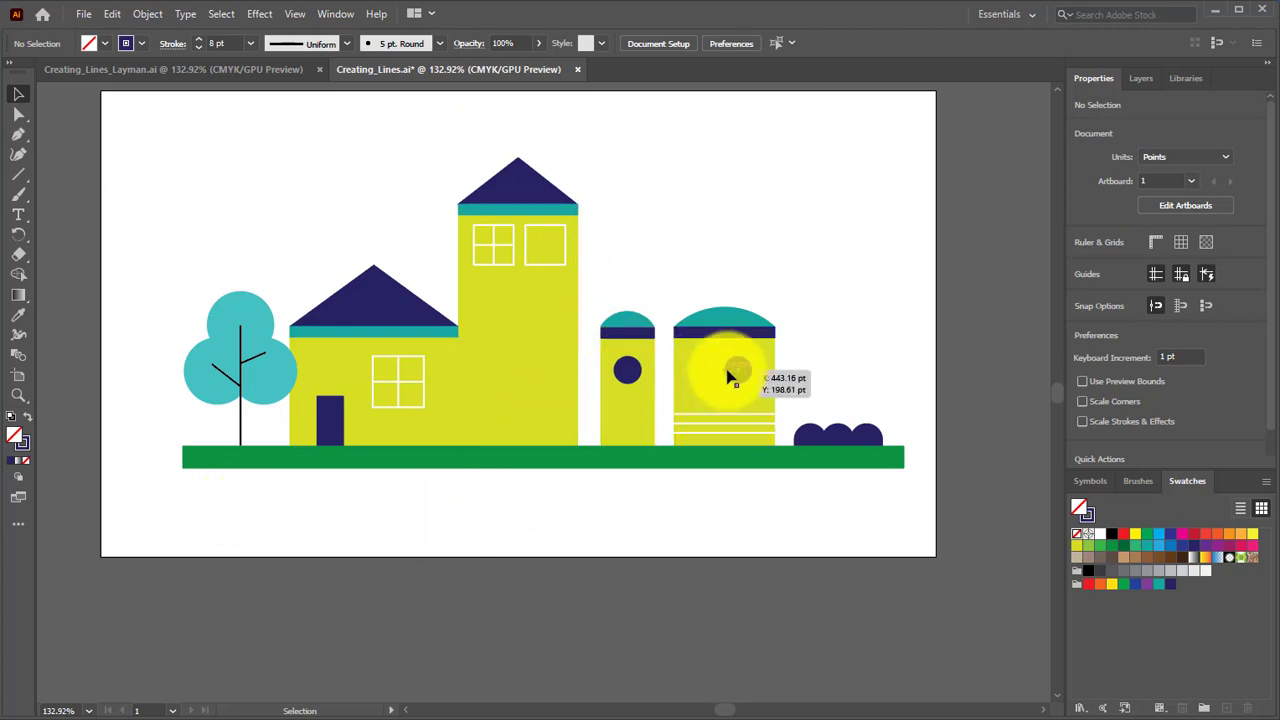
Draw centred vertical and horizontal white 1 pt crossbars about 28 pt long across the tower's empty right window.
click(18, 174)
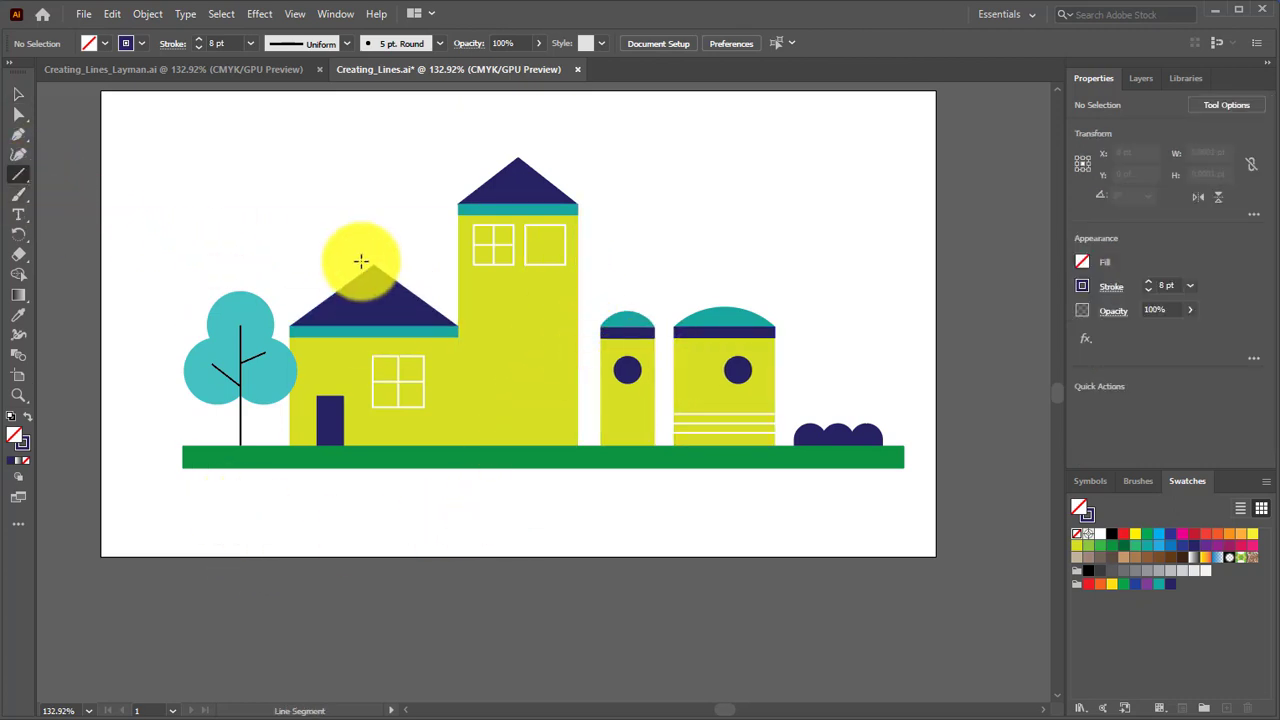
click(1084, 286)
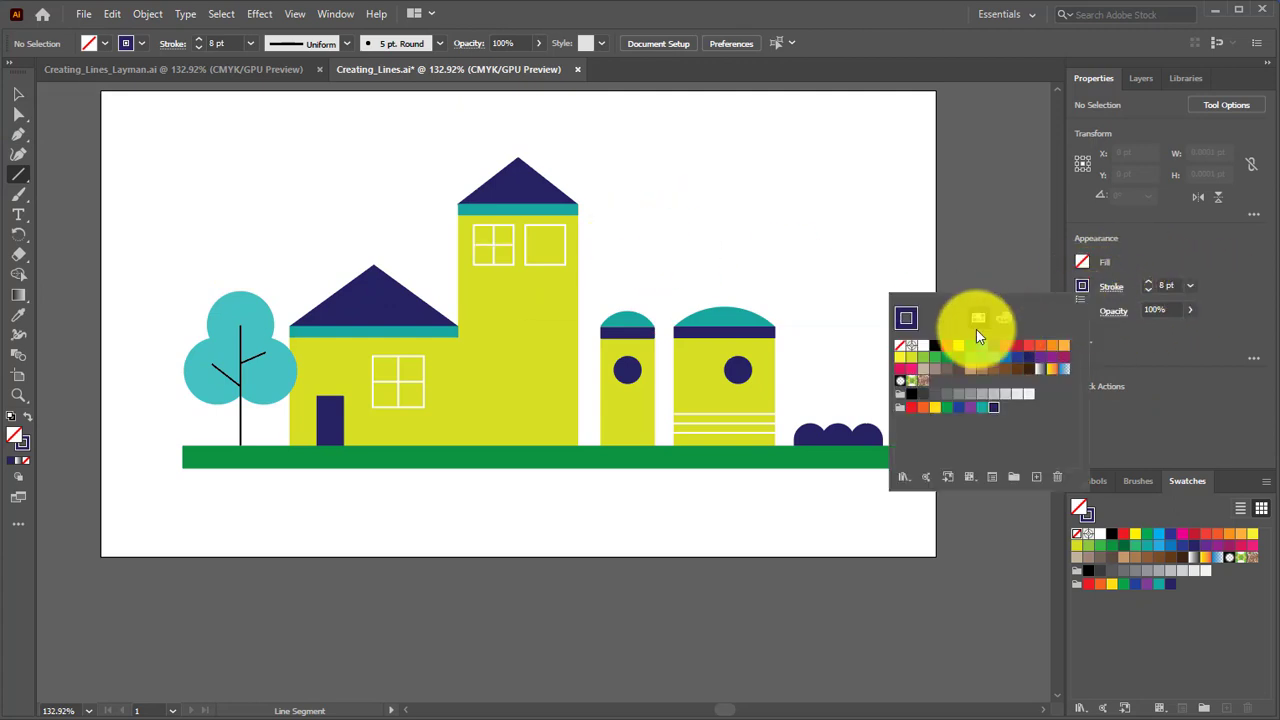
click(922, 346)
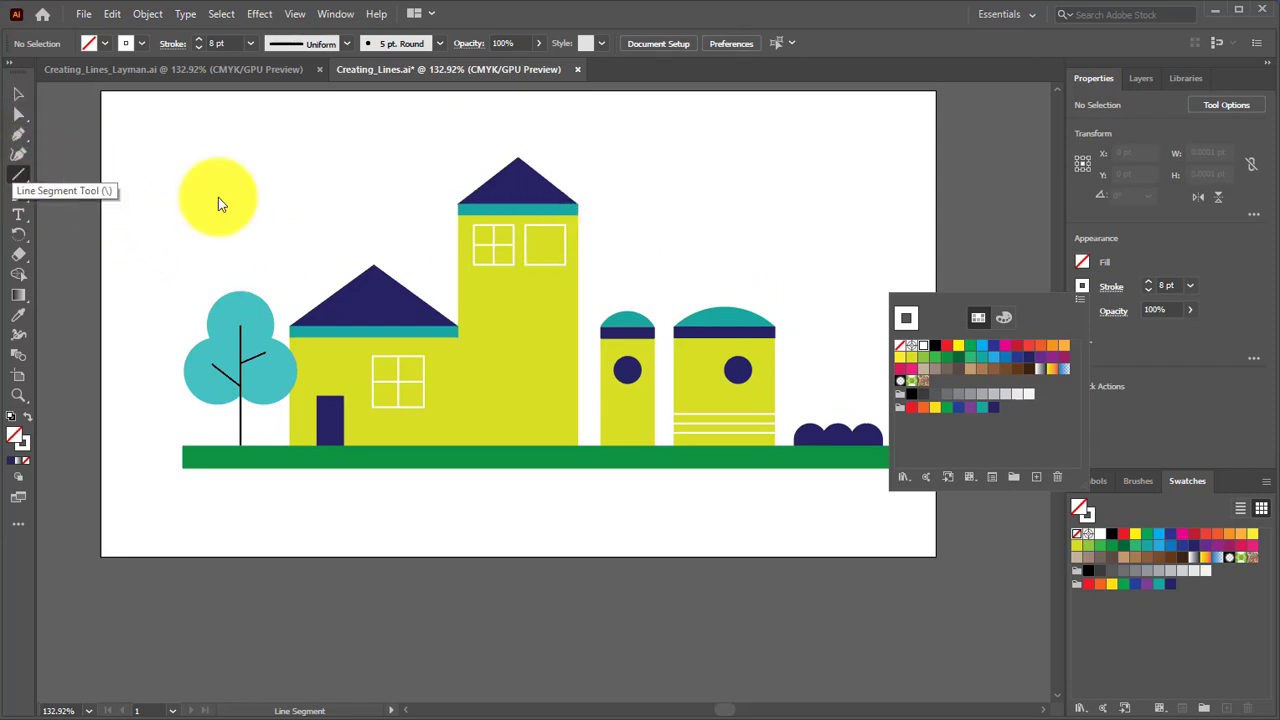
click(1193, 282)
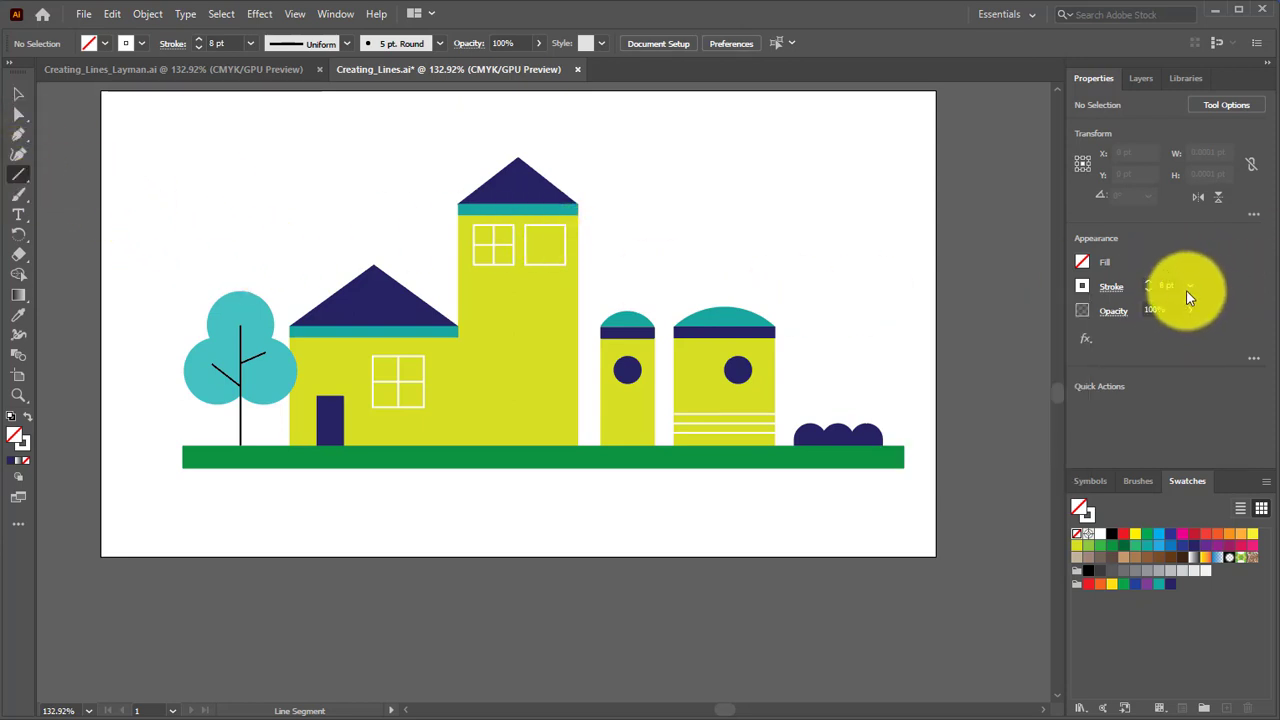
click(1190, 288)
click(1208, 357)
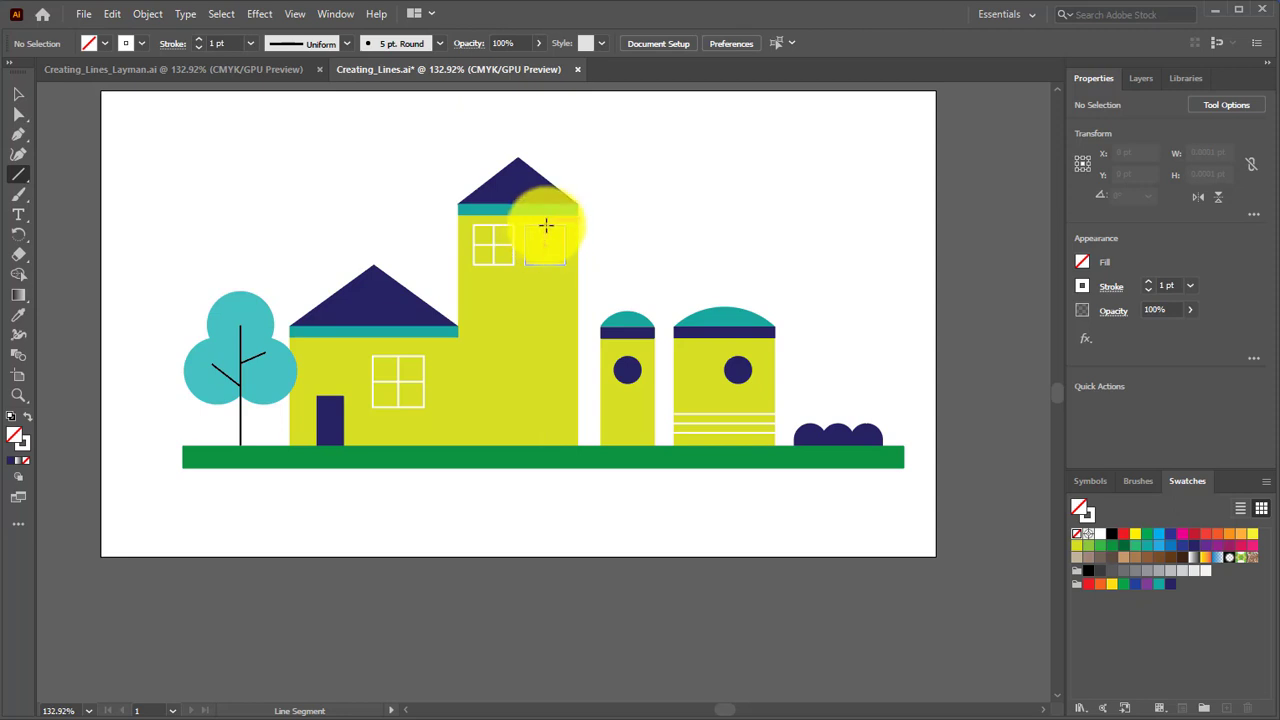
drag(546, 226, 546, 263)
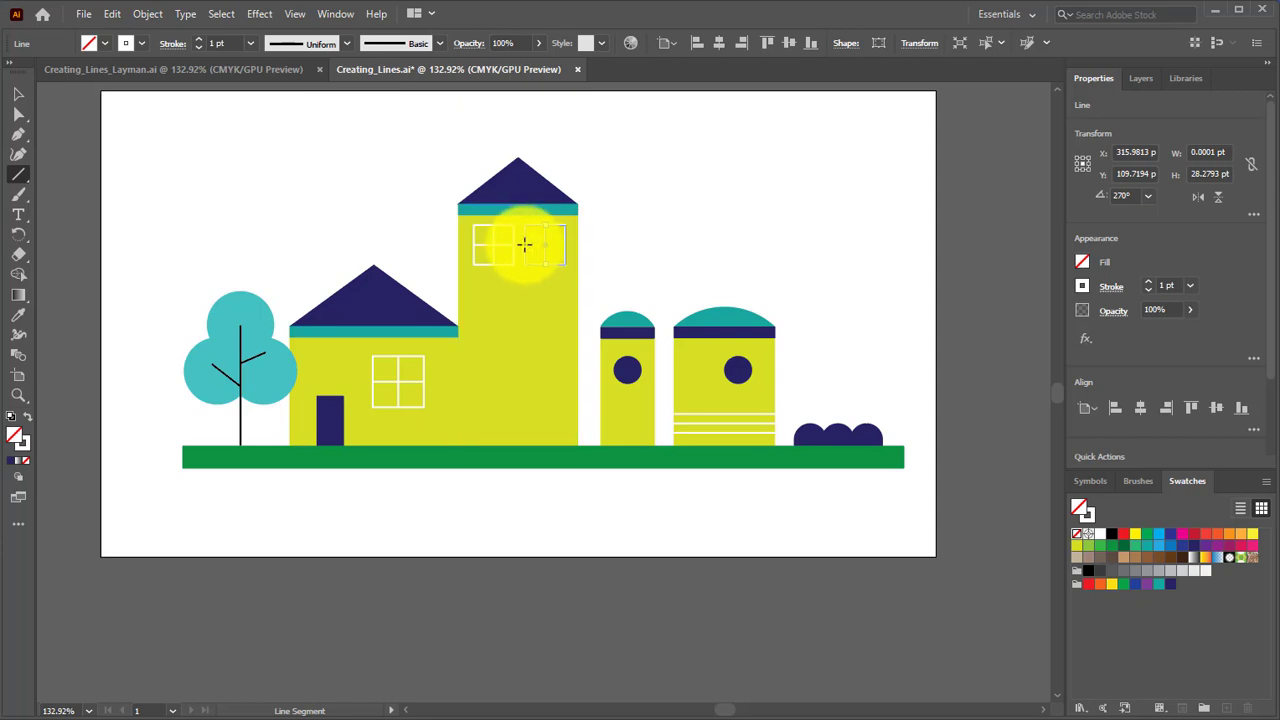
drag(524, 244, 566, 244)
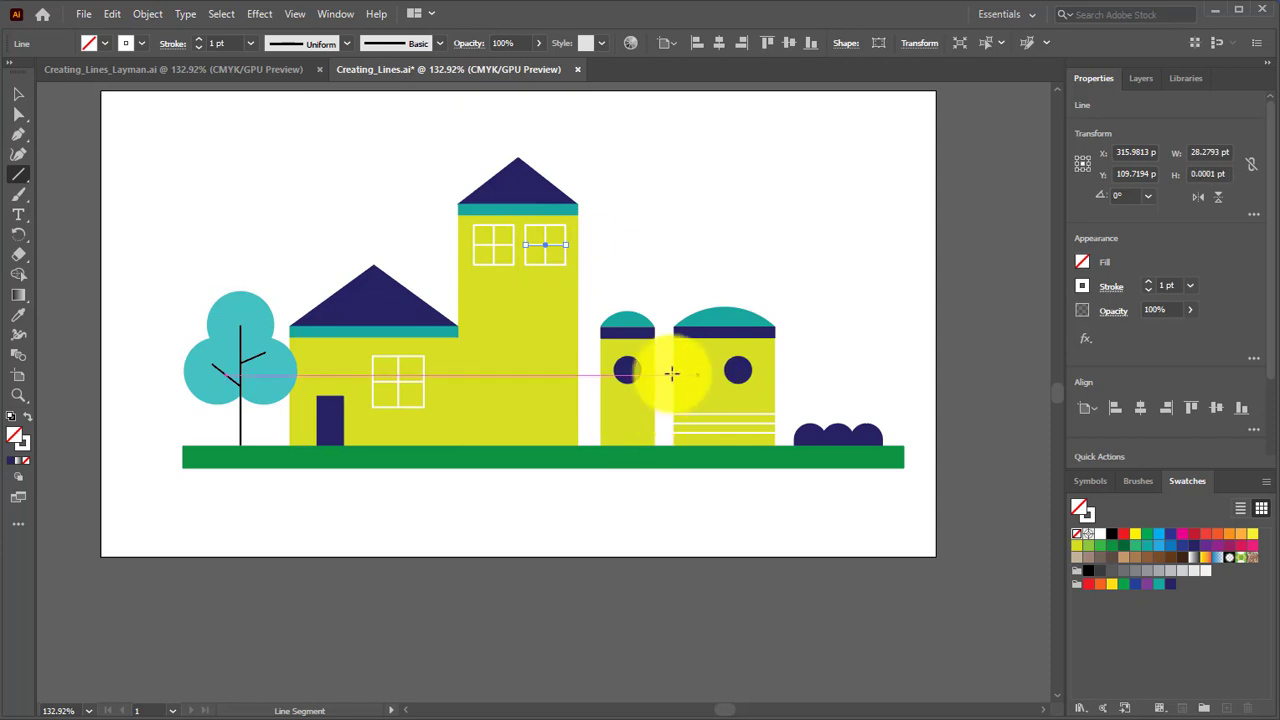
Draw centred white 1 pt crossbars about 20 pt long, vertical and horizontal, in both round navy windows.
drag(627, 360, 626, 384)
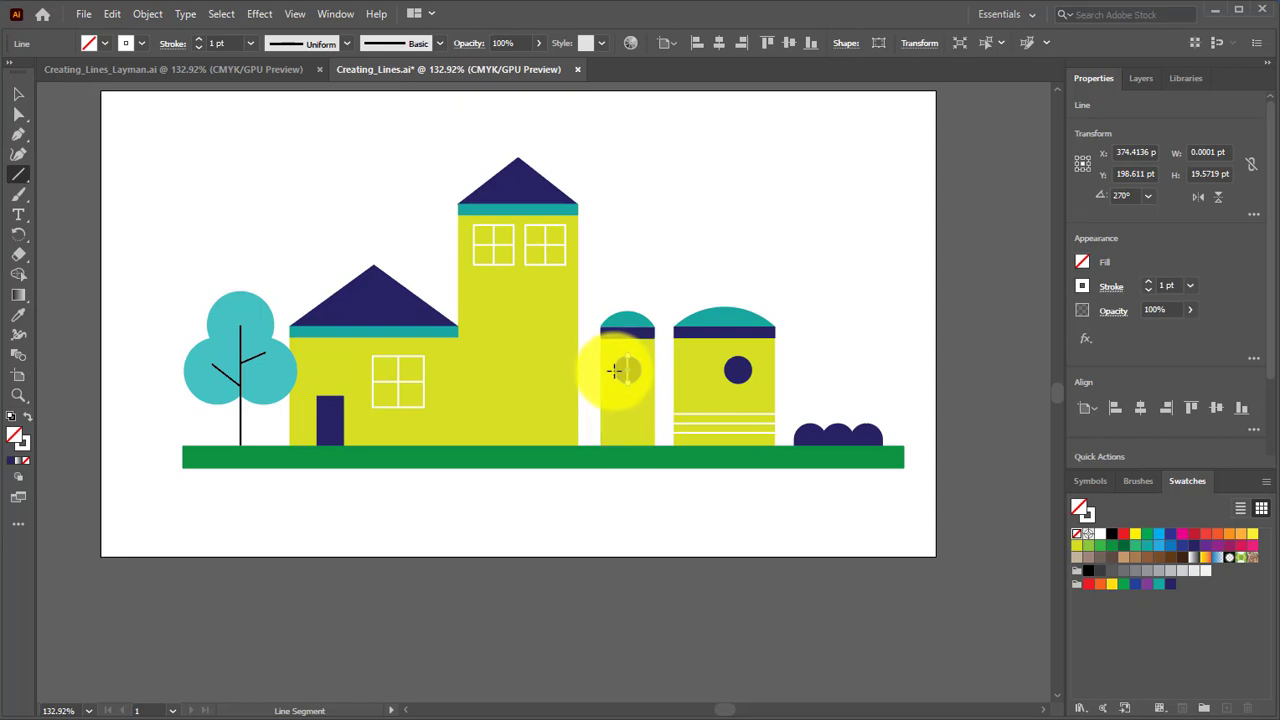
drag(614, 371, 640, 371)
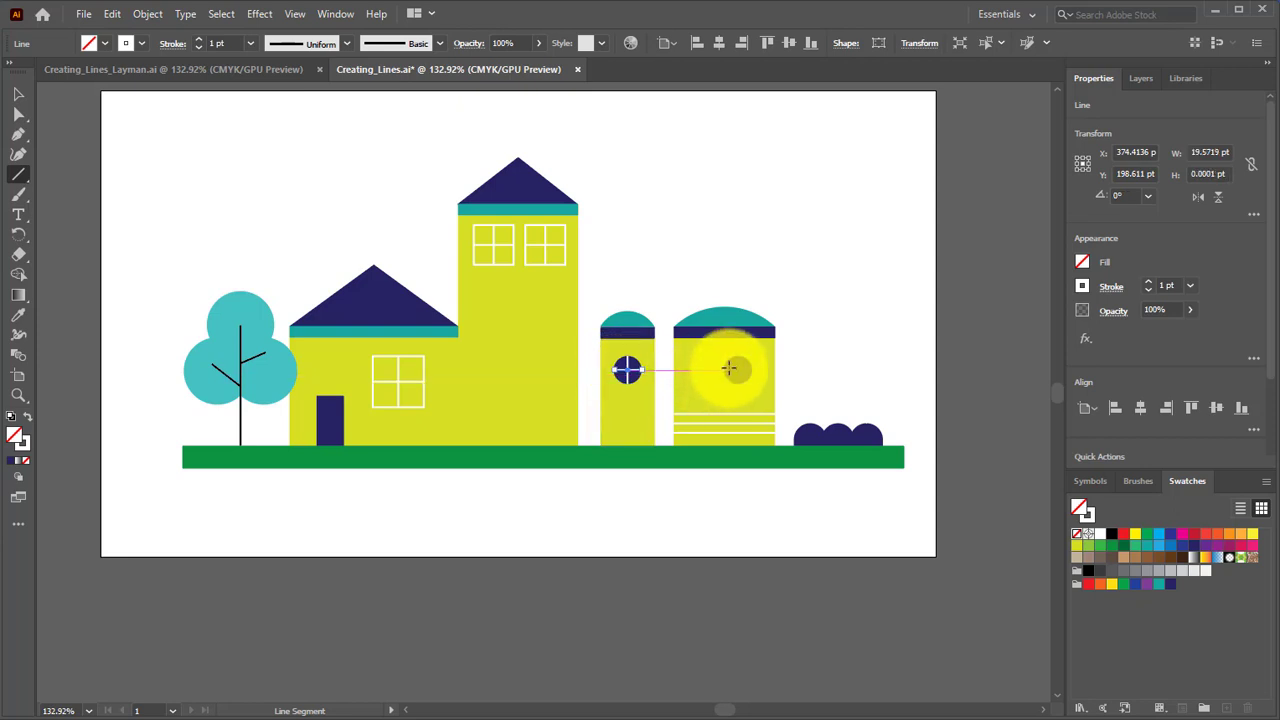
drag(729, 369, 751, 368)
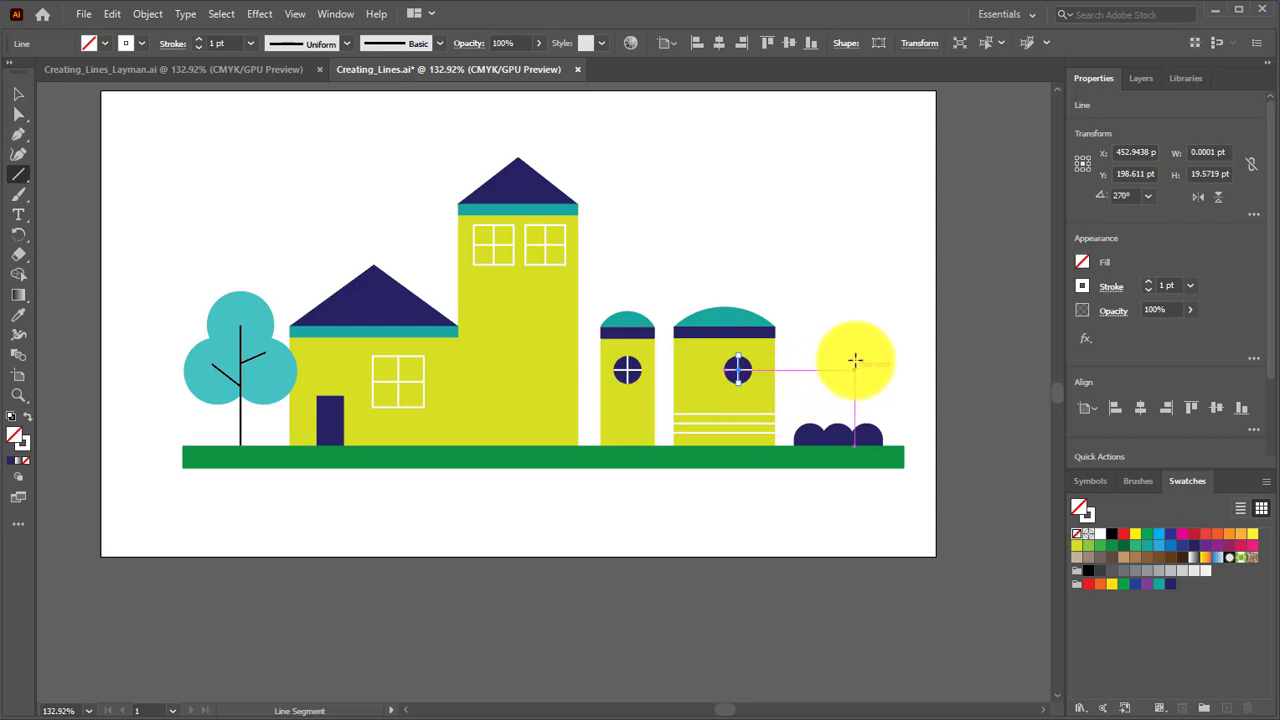
click(18, 93)
click(151, 288)
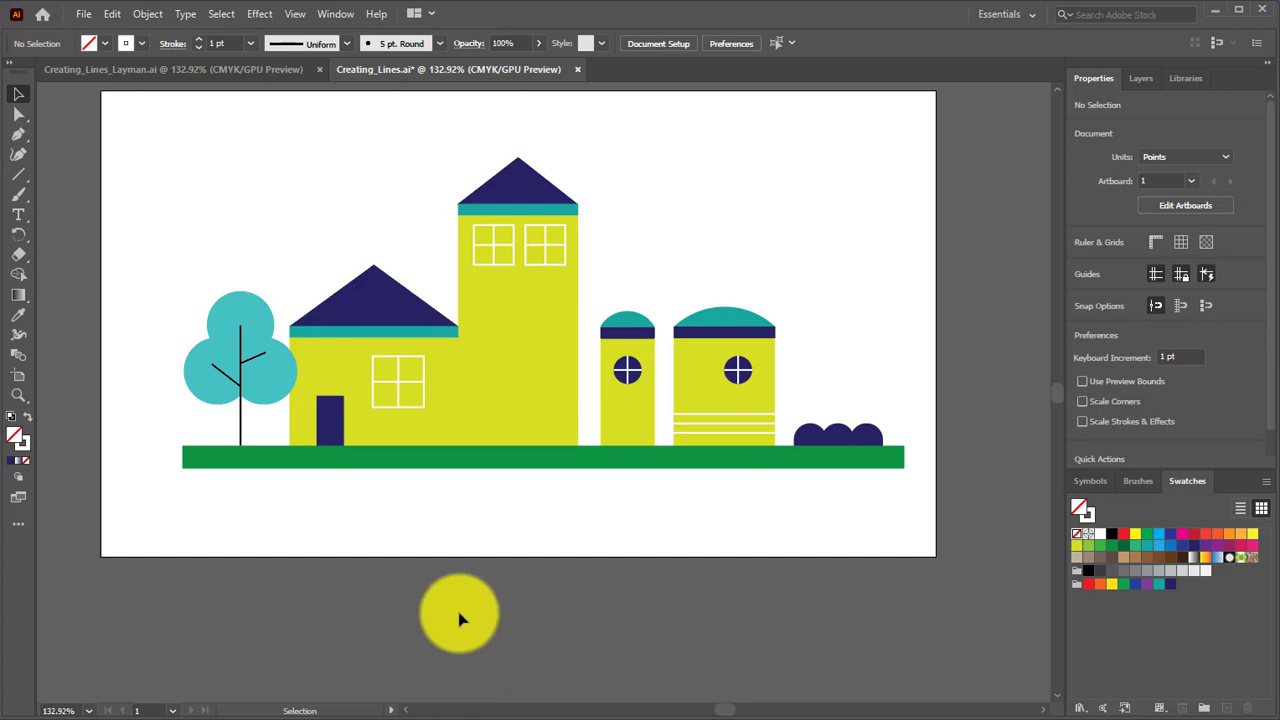
Save the illustration as a new Illustrator 2020 file named Creating_Lines_Finished.ai in the shapes-basics folder.
click(82, 14)
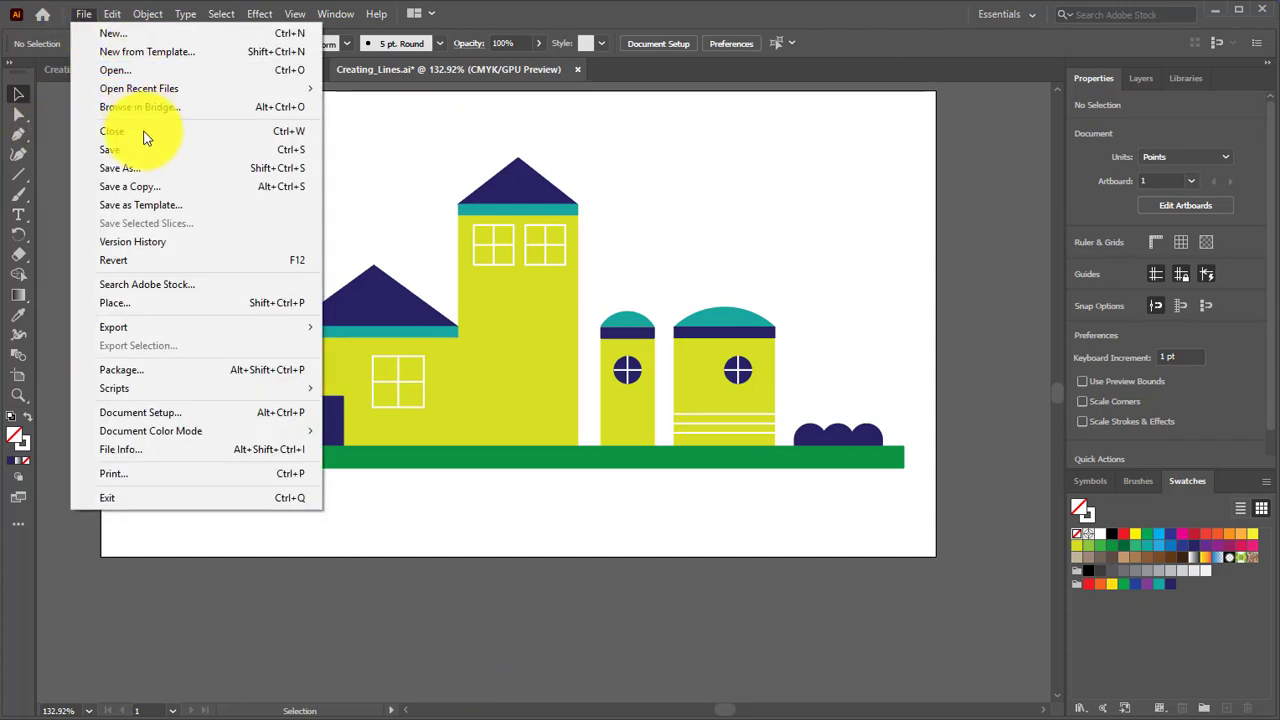
click(134, 172)
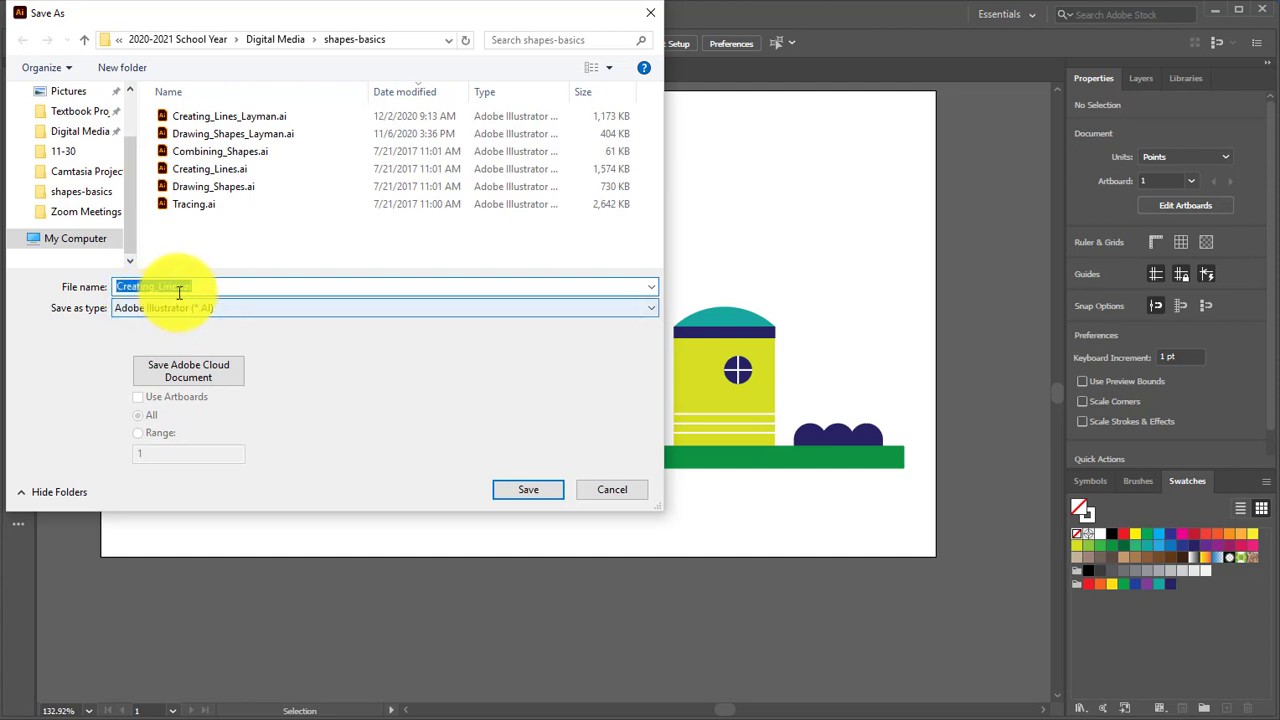
click(175, 286)
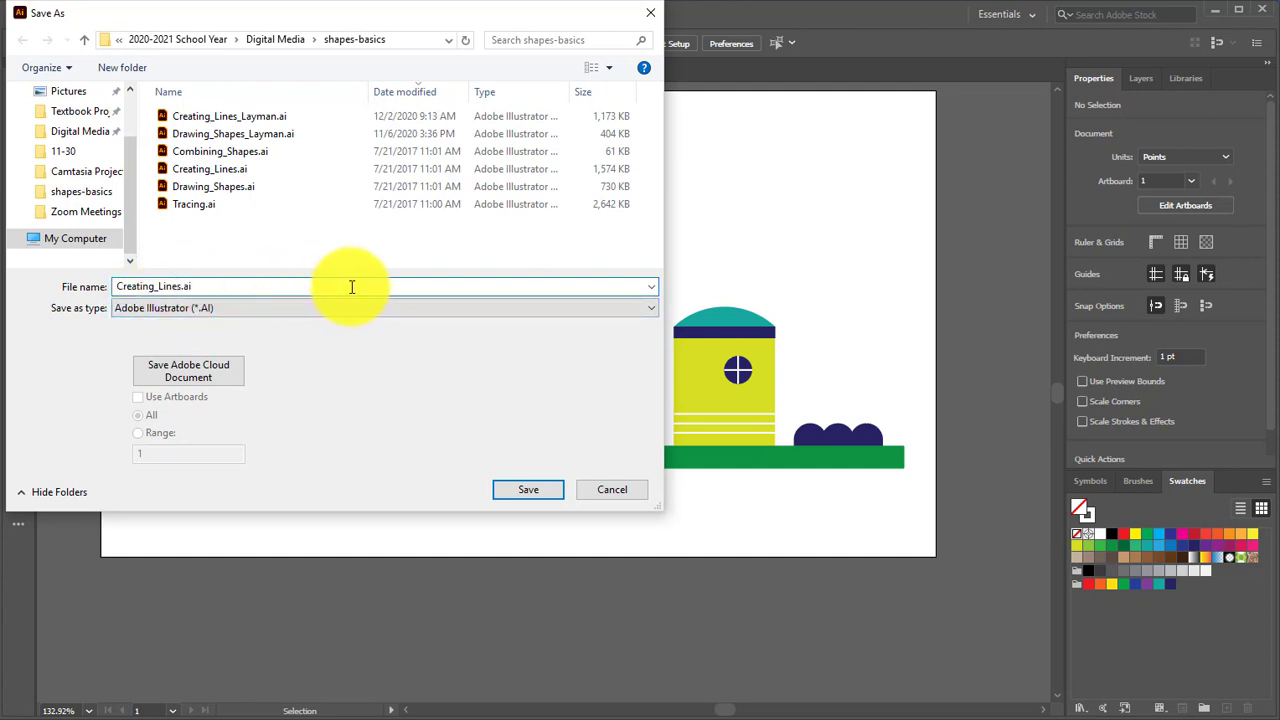
text(_Lay)
key(BackSpace)
key(BackSpace)
key(BackSpace)
text(Finished)
click(530, 491)
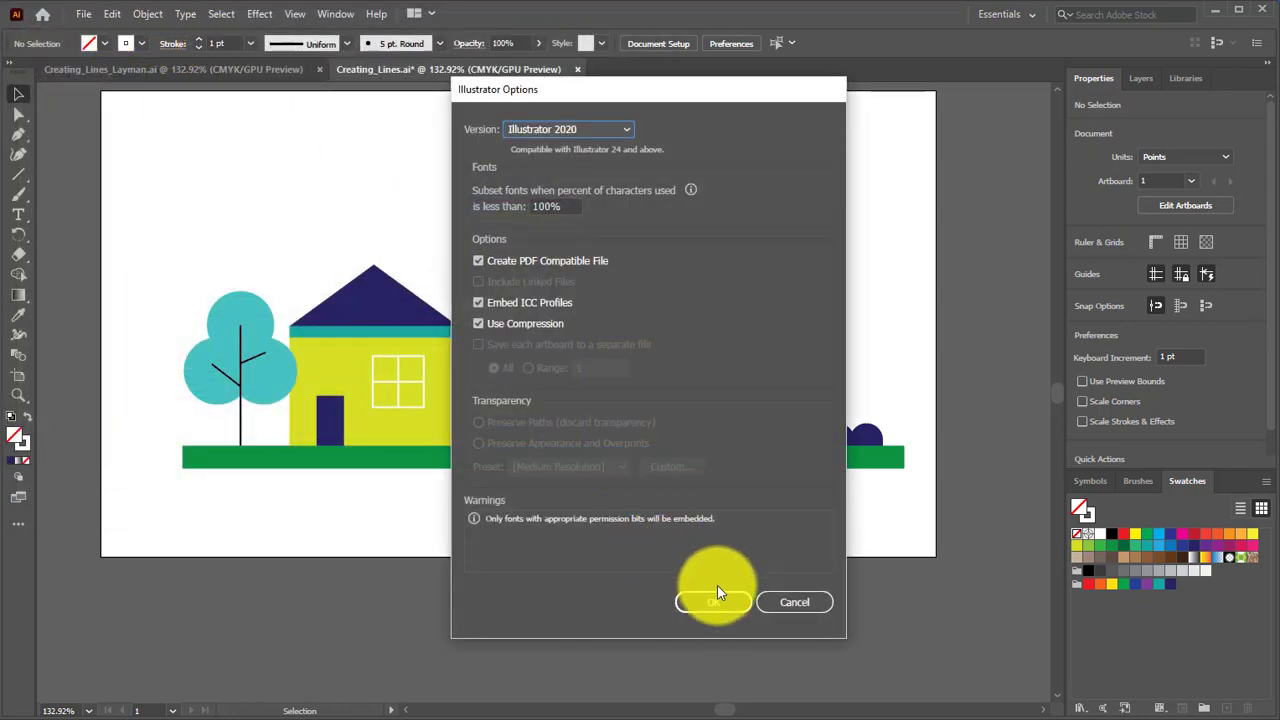
click(718, 598)
Save the illustration in Adobe PDF format as Creating_Lines_Finished with an underscore and the student's surname appended.
click(88, 15)
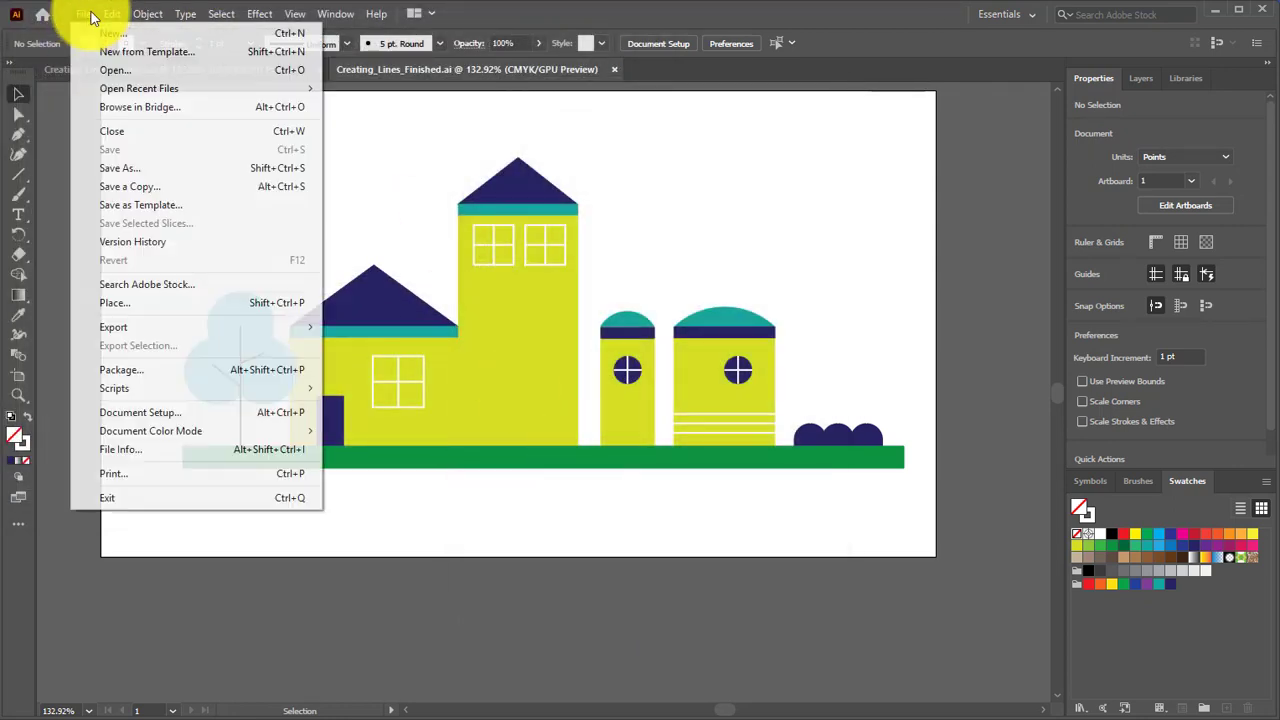
click(101, 170)
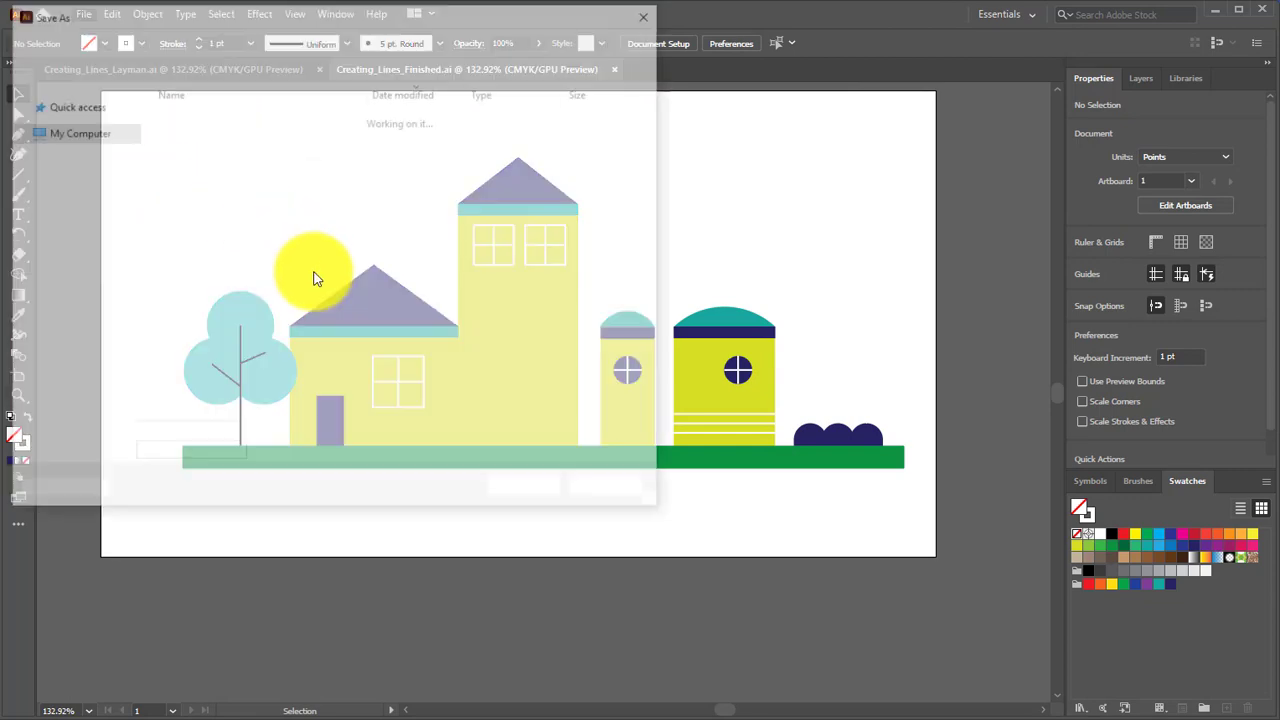
click(360, 309)
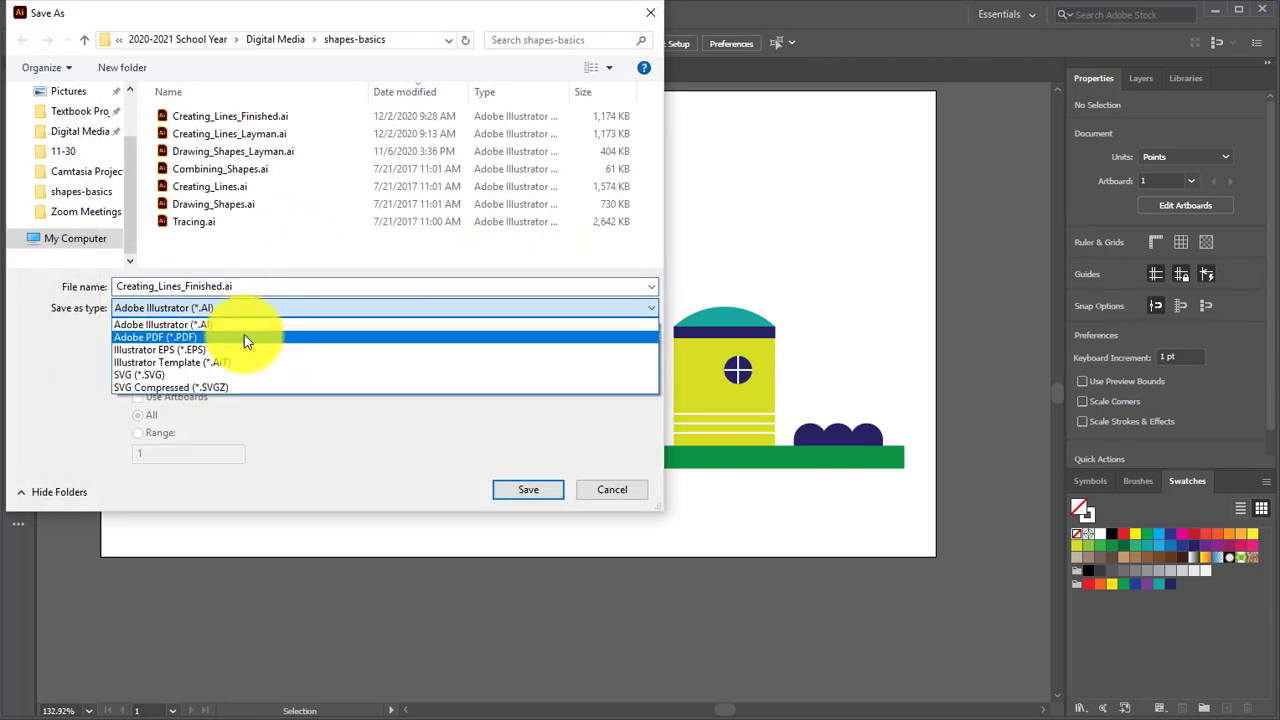
click(244, 336)
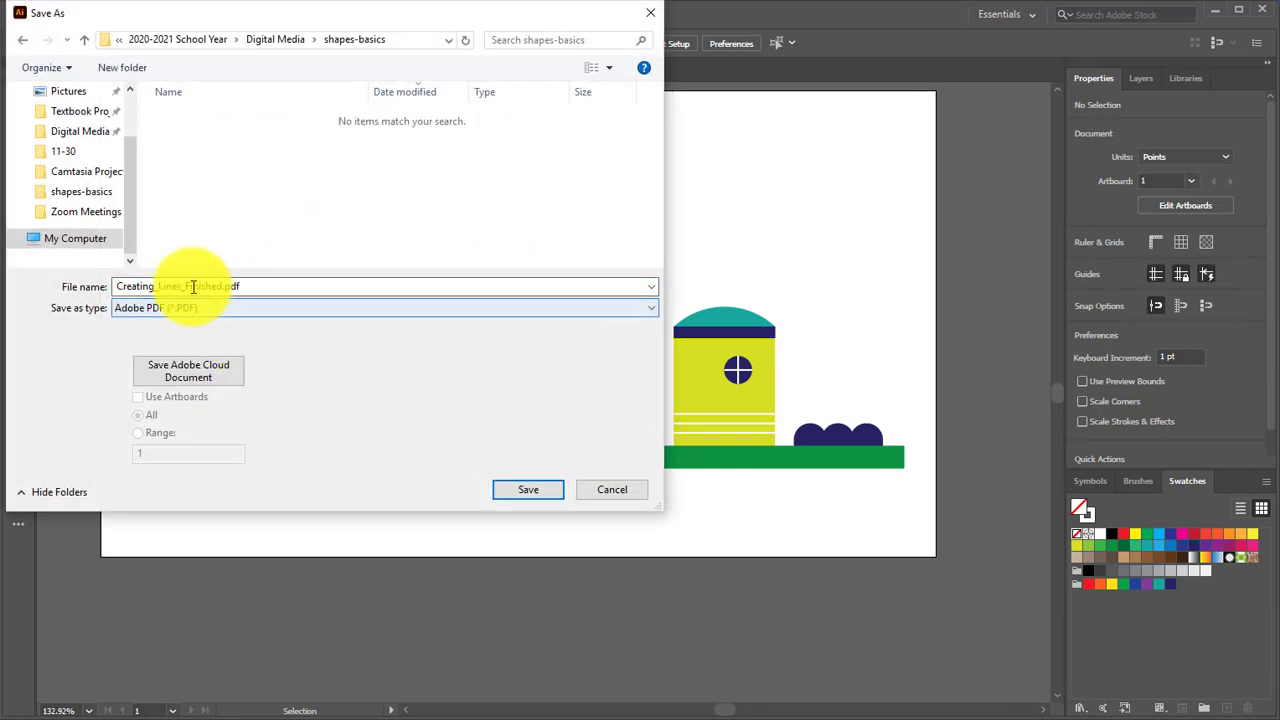
click(538, 489)
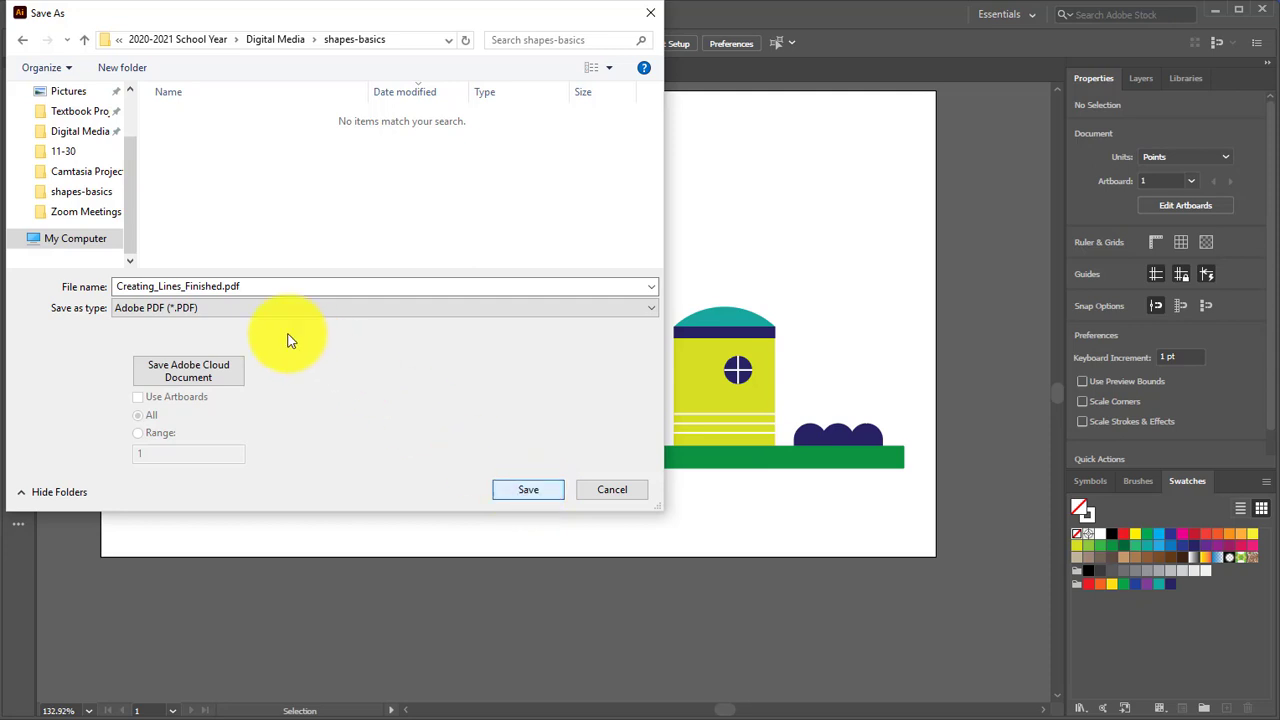
double_click(300, 286)
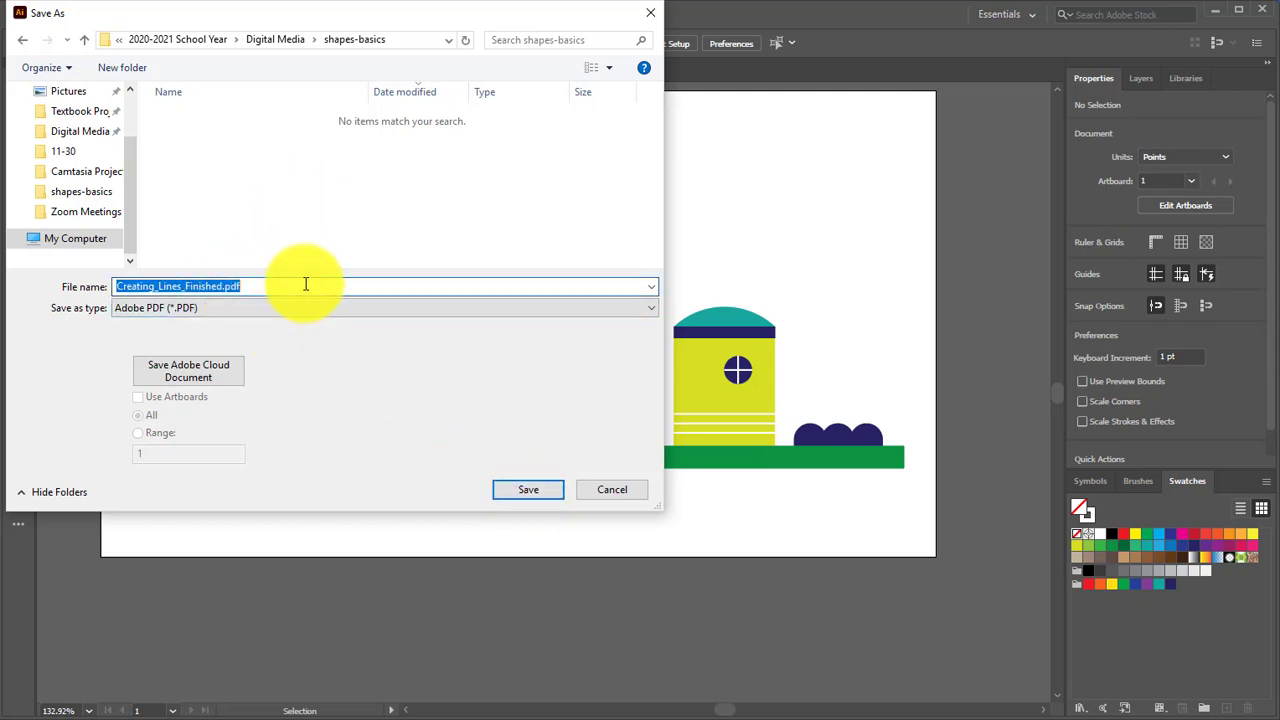
click(227, 286)
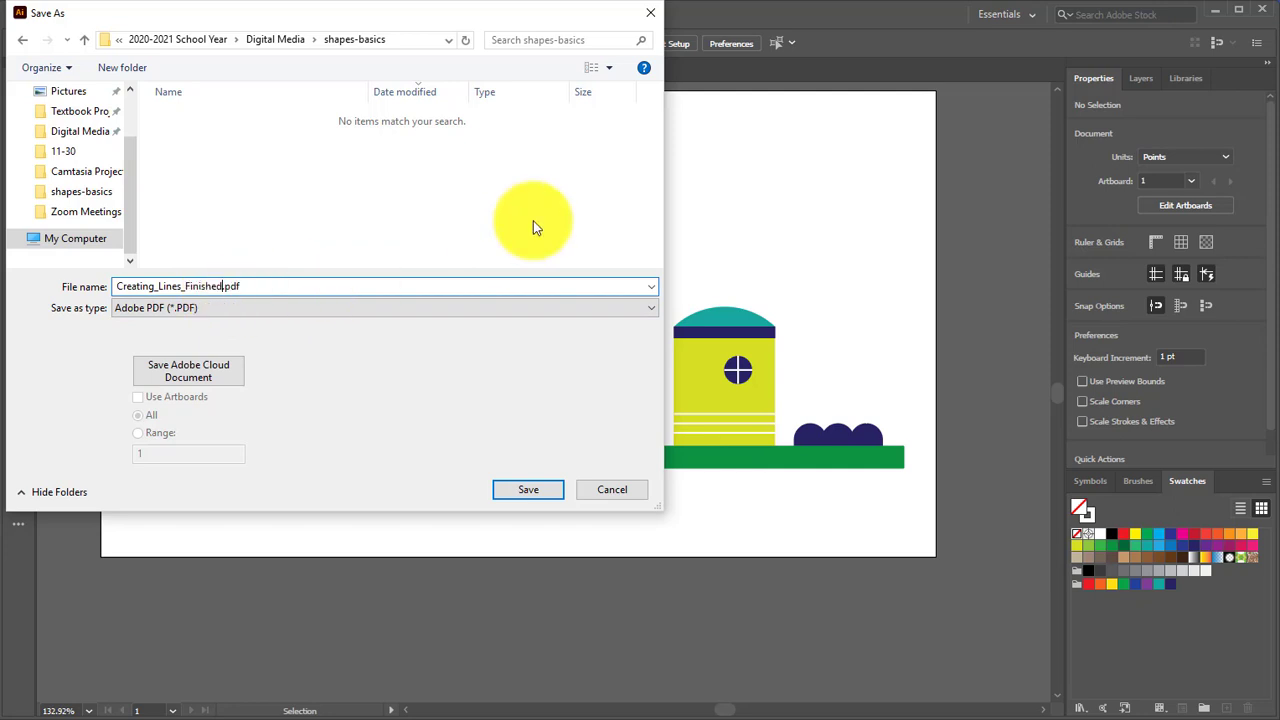
text(_Layman)
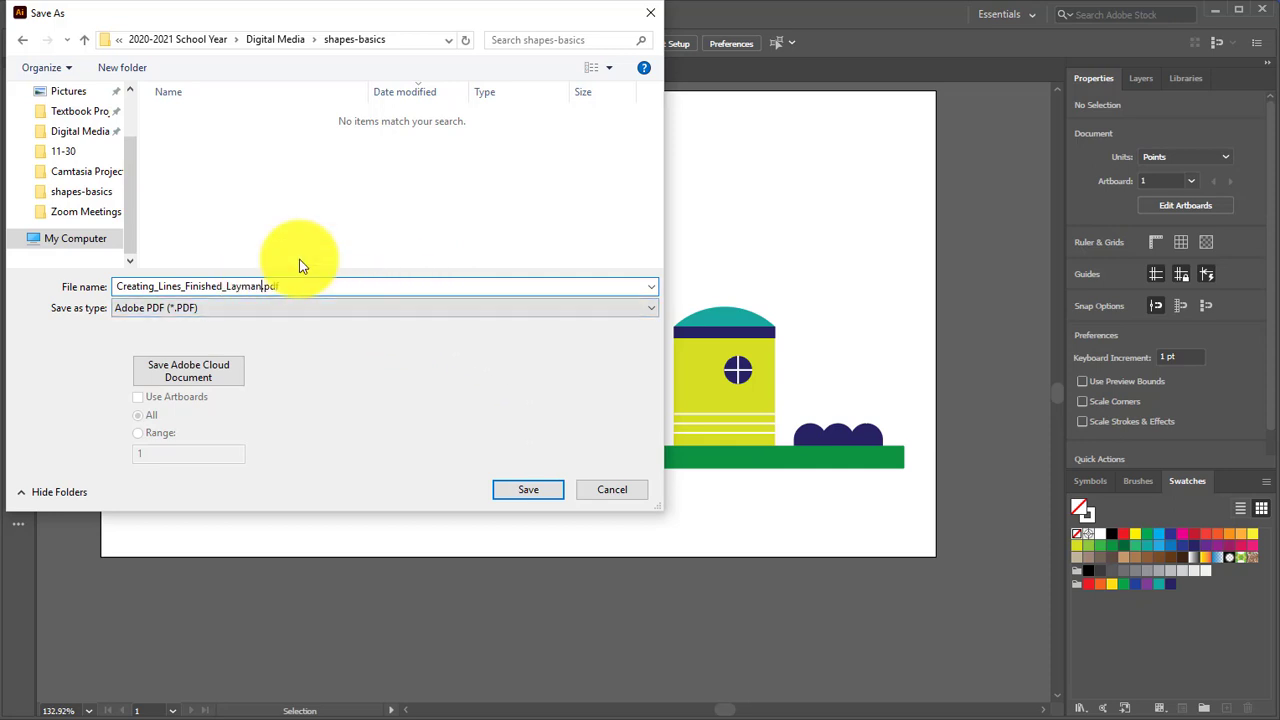
click(538, 490)
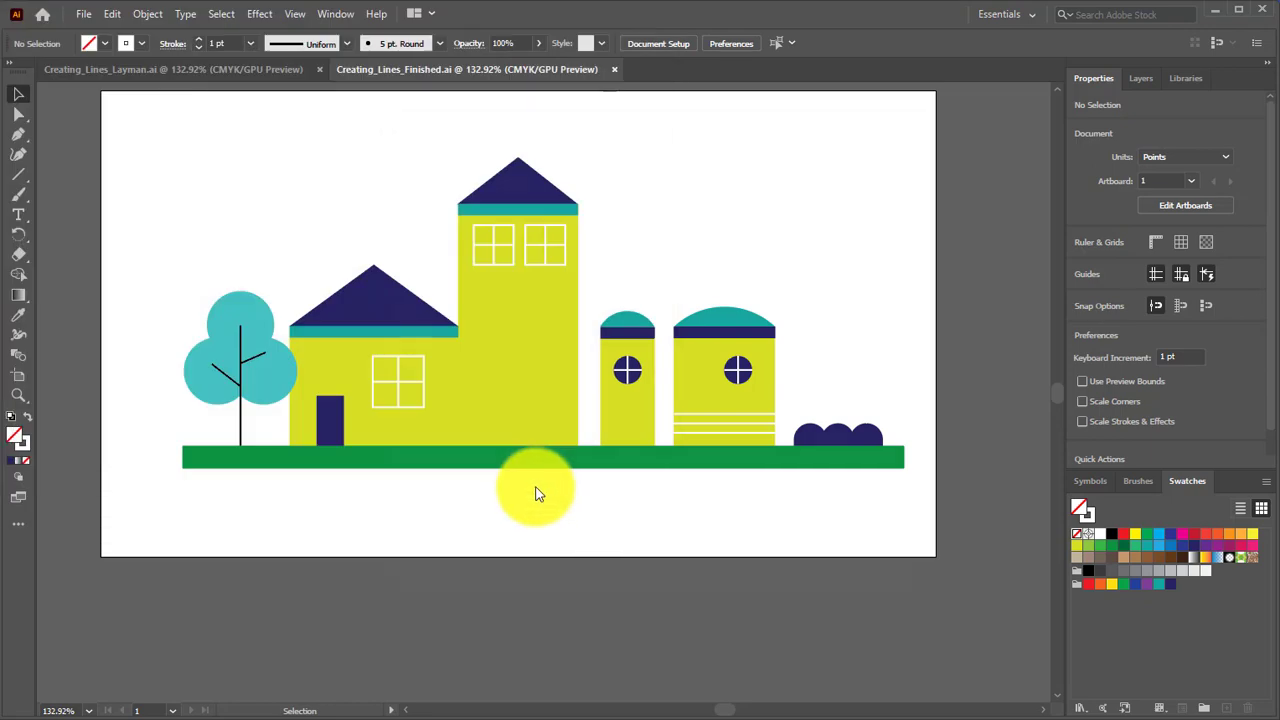
click(789, 587)
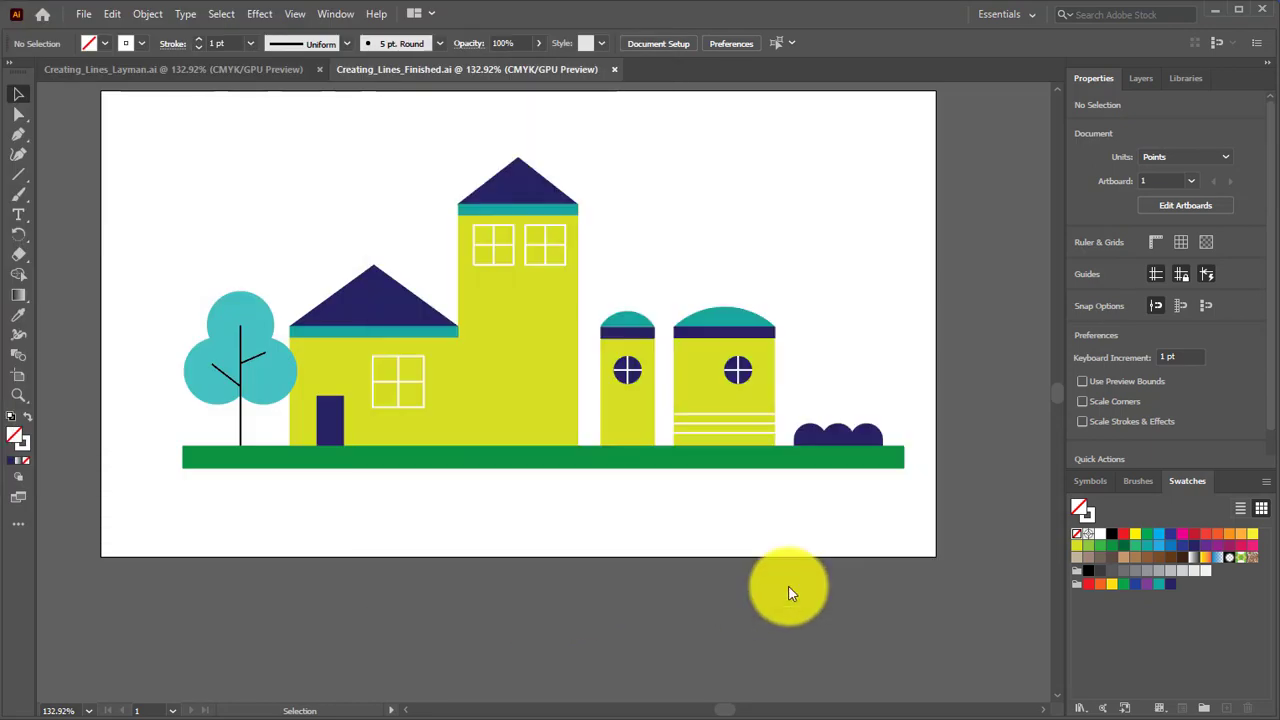